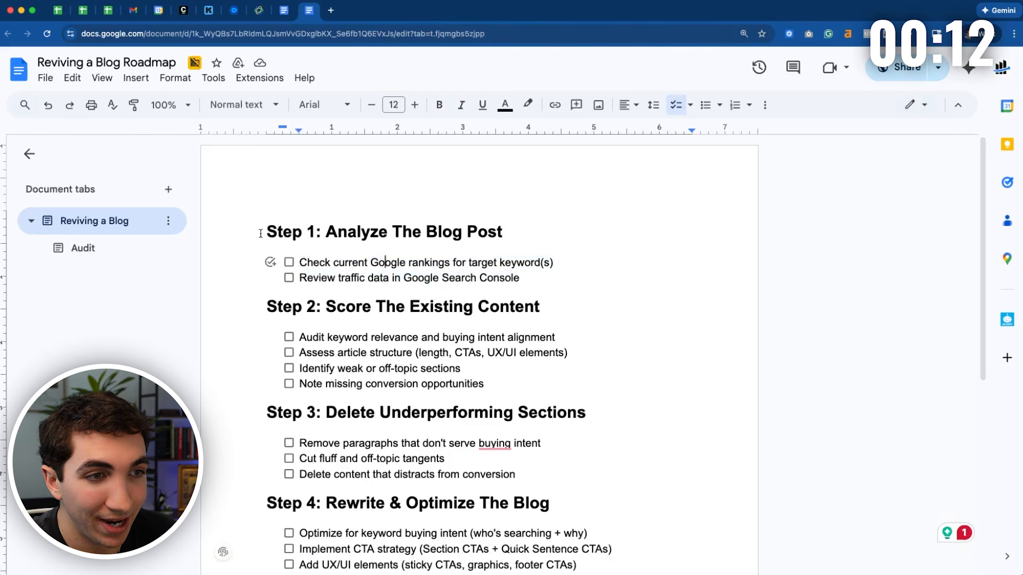
Step: Read through Steps 1 to 3 of the blog revival roadmap, covering analysis, content scoring and deleting underperforming sections
drag(266, 230, 530, 221)
click(530, 222)
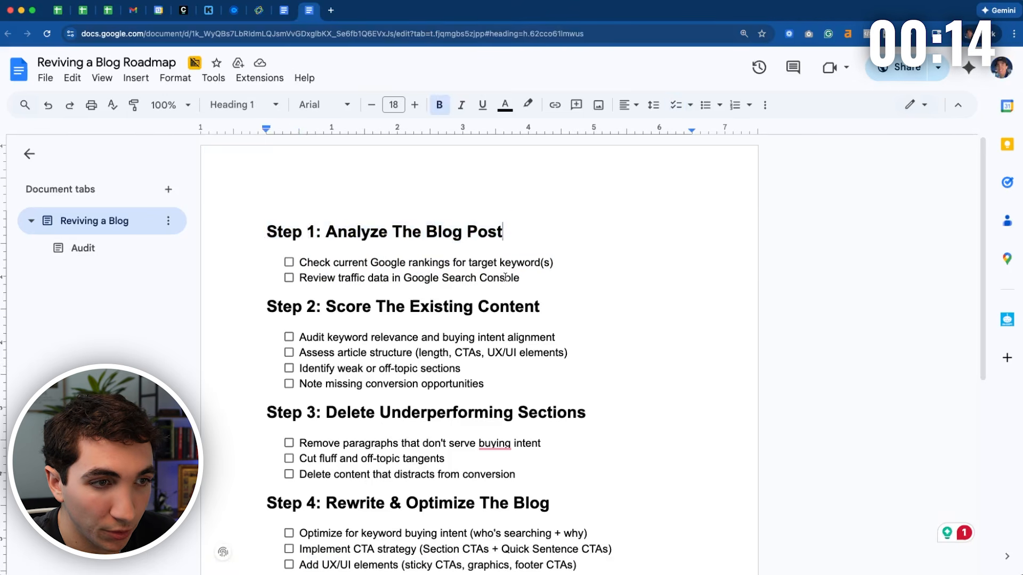
drag(299, 277, 519, 278)
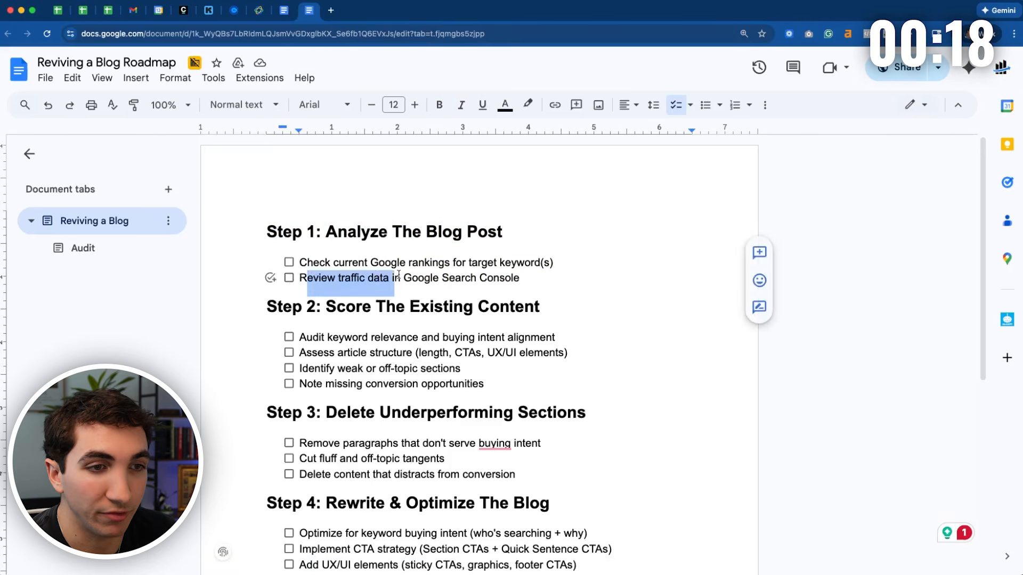
click(519, 277)
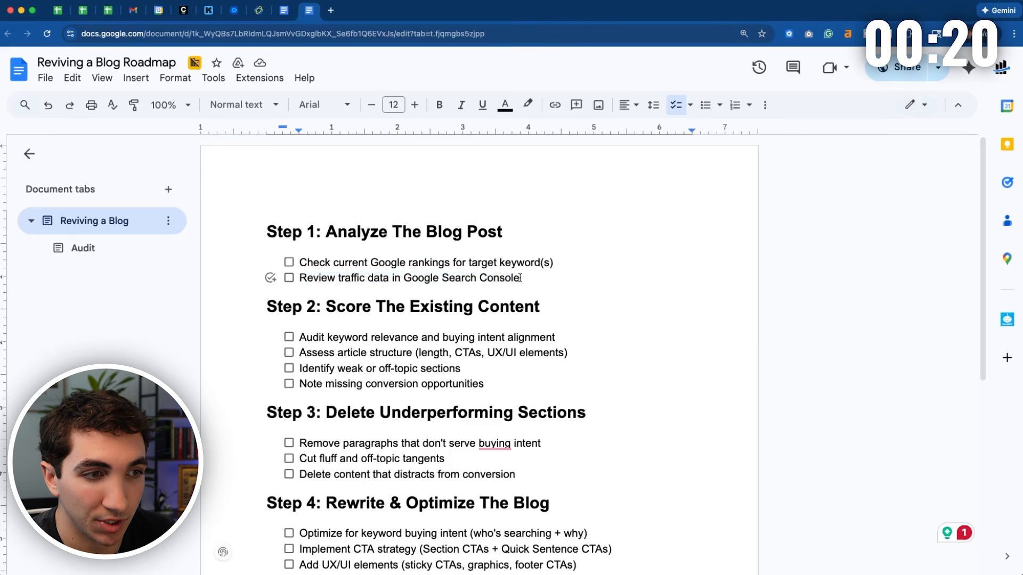
drag(548, 306, 265, 308)
click(372, 308)
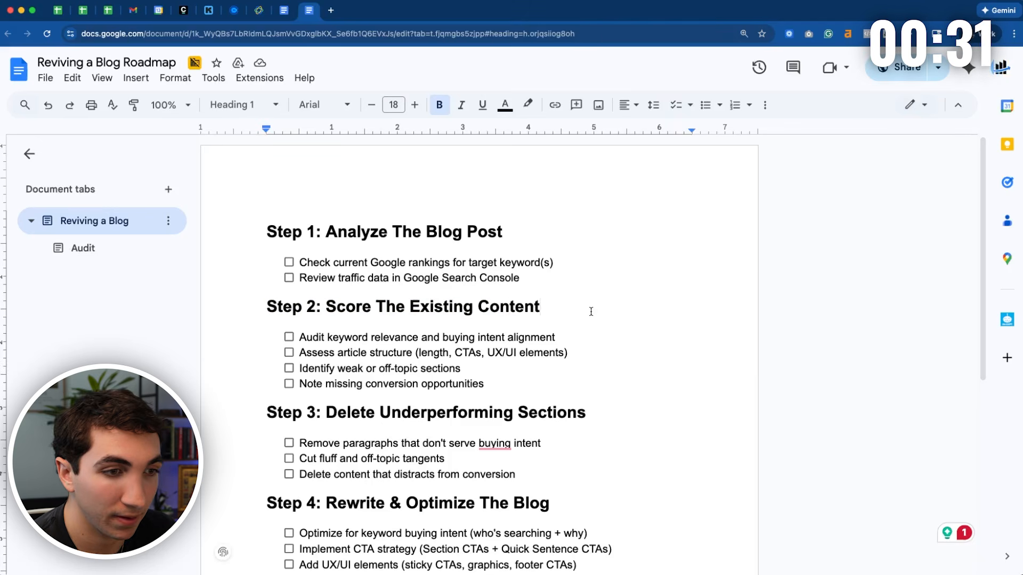
drag(588, 414, 262, 411)
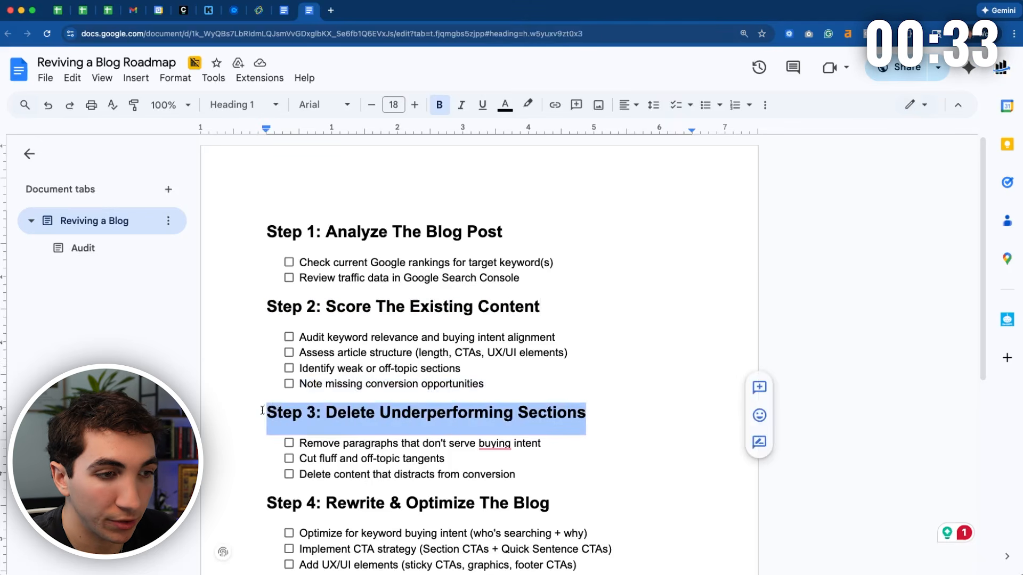
click(559, 368)
Step: Read Steps 4 and 5 of the roadmap, covering the rewrite and optimization checklist and the indexing and results checks
scroll(541, 373, down, 1)
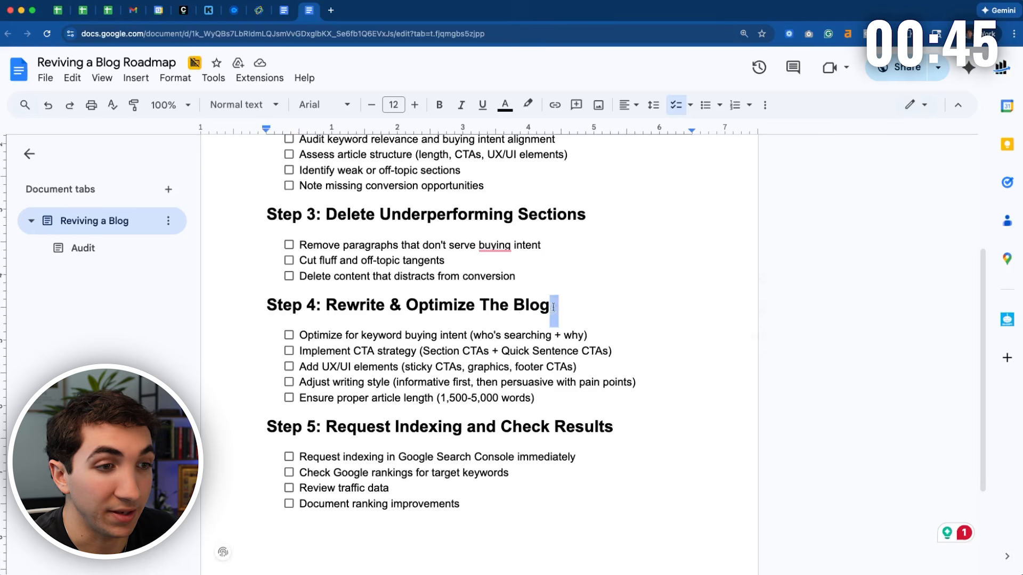
drag(551, 307, 266, 308)
click(602, 312)
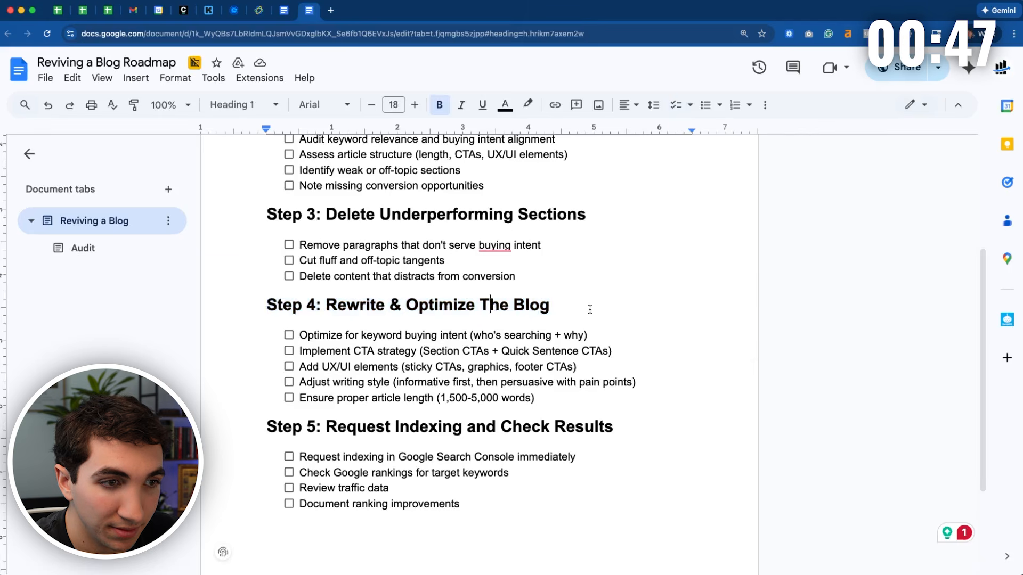
drag(299, 335, 544, 398)
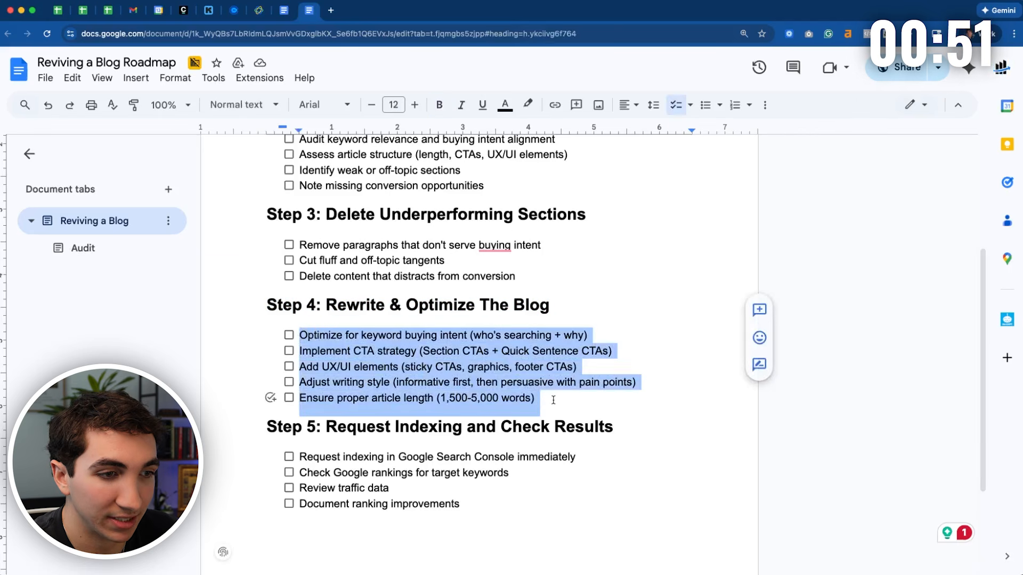
click(546, 400)
scroll(546, 400, down, 1)
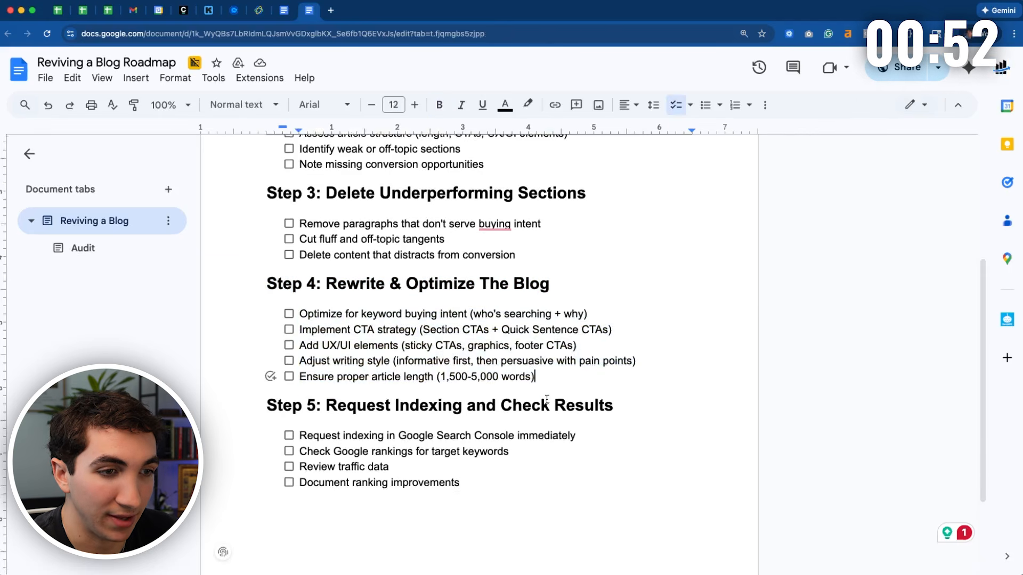
scroll(547, 400, down, 1)
drag(617, 376, 266, 377)
click(385, 377)
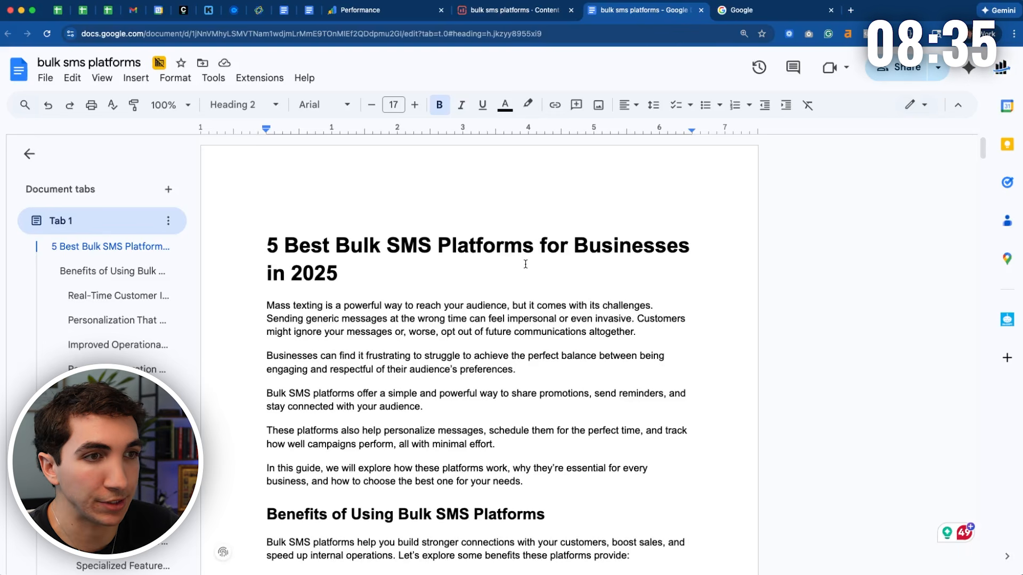
Step: Review the bulk sms platforms draft, checking its document name, main heading and opening sections
click(139, 63)
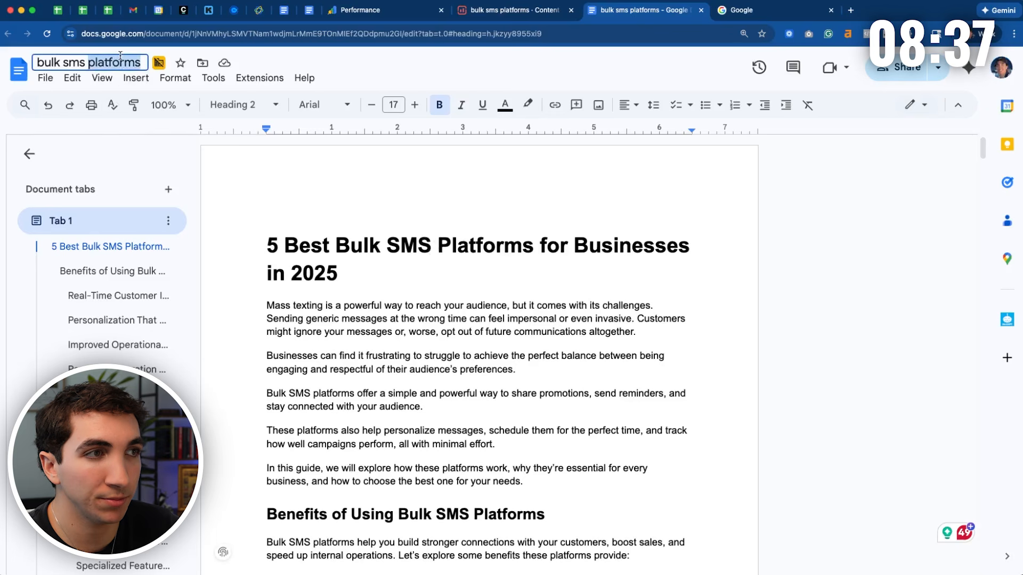
click(431, 272)
click(431, 271)
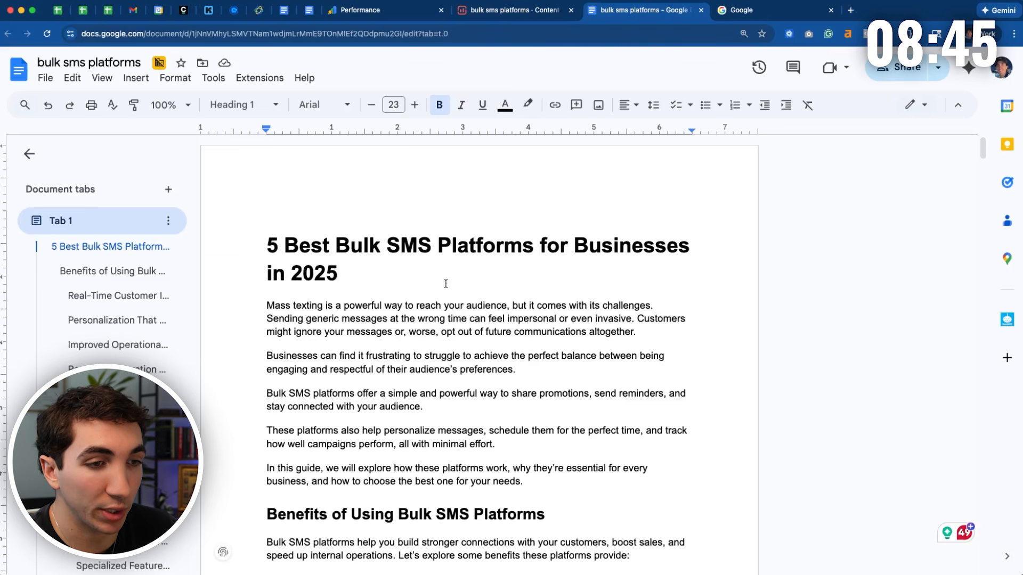
scroll(453, 290, down, 10)
scroll(458, 293, down, 15)
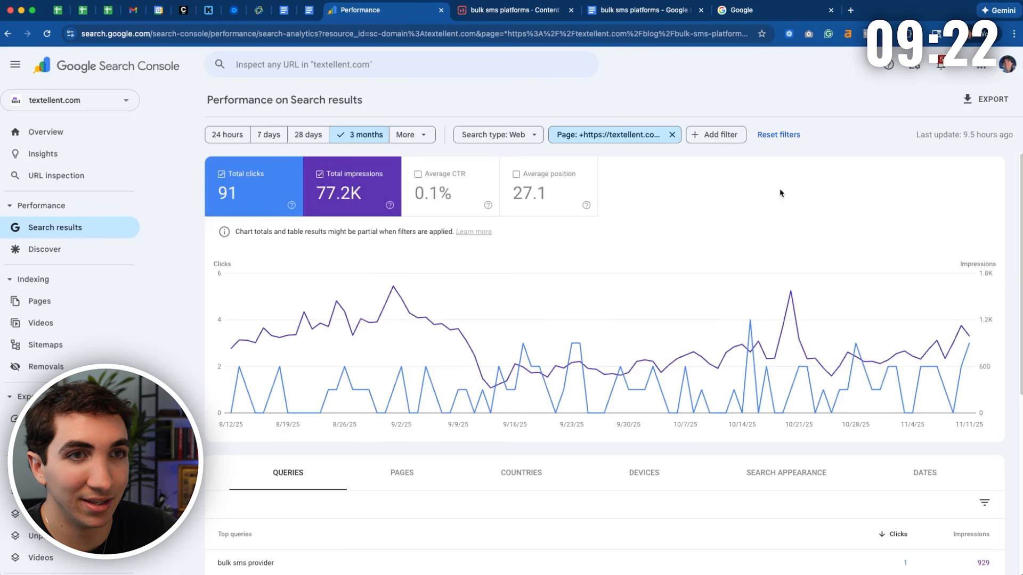
Step: Search Google for "bulk sms platforms" and look through the first page of results for the blog post's ranking
click(740, 10)
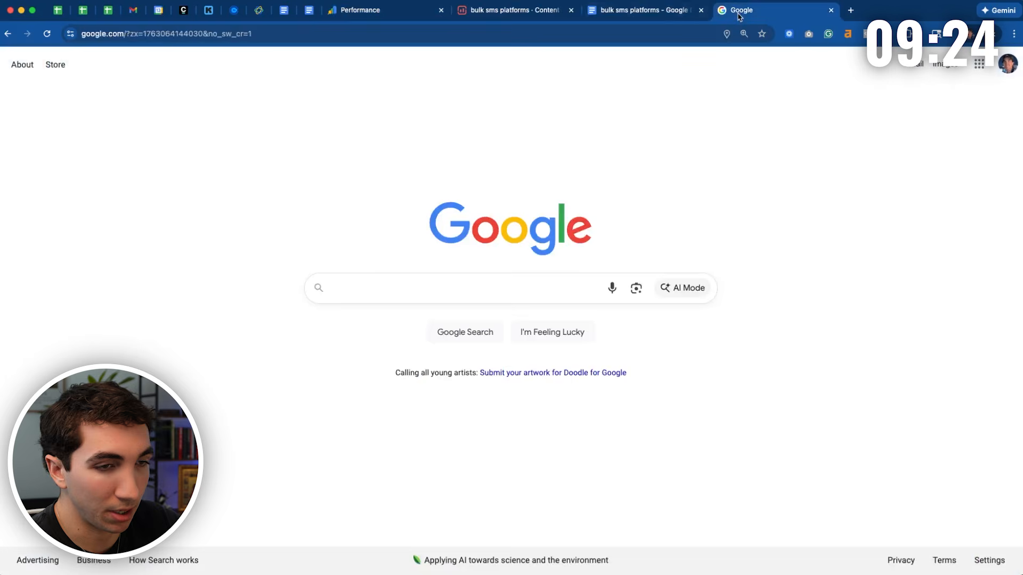
text(bulk sms platforms)
key(Return)
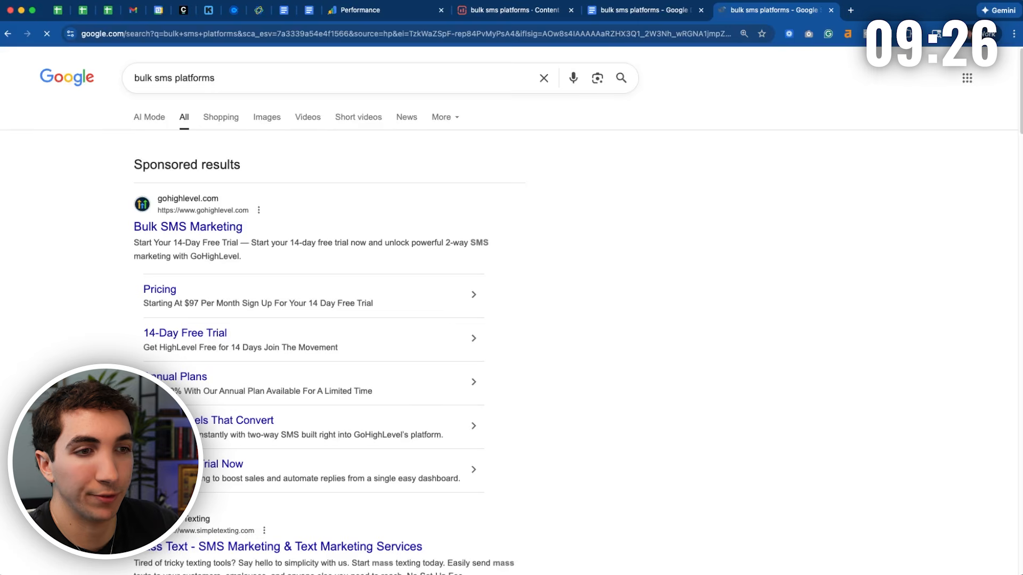
scroll(177, 252, down, 15)
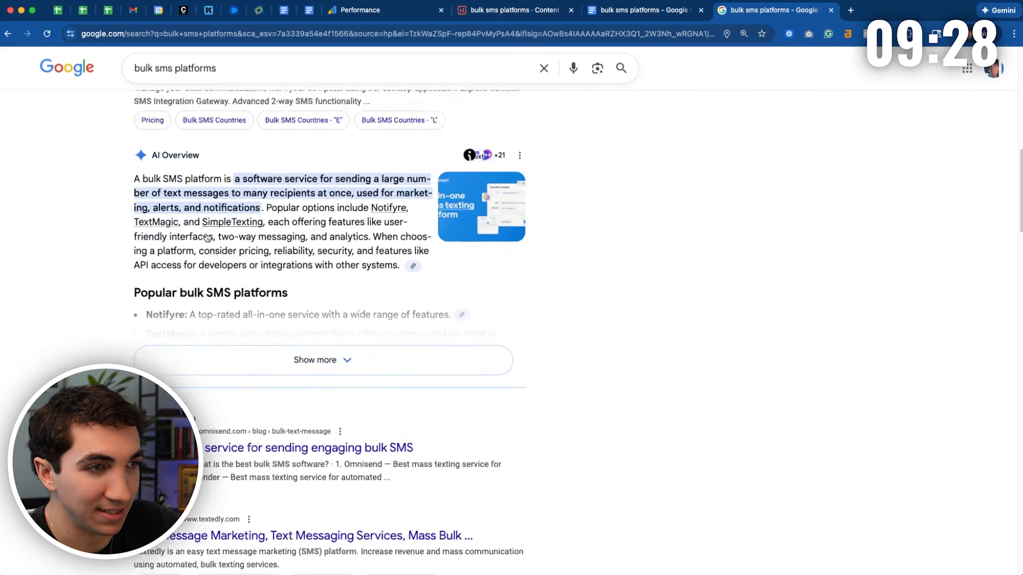
scroll(177, 251, down, 20)
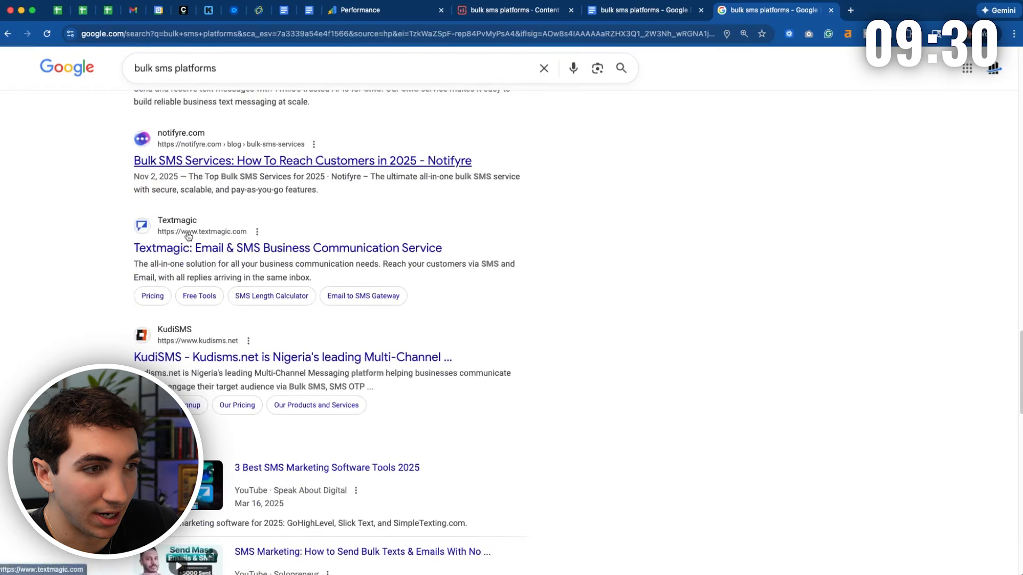
scroll(219, 258, down, 15)
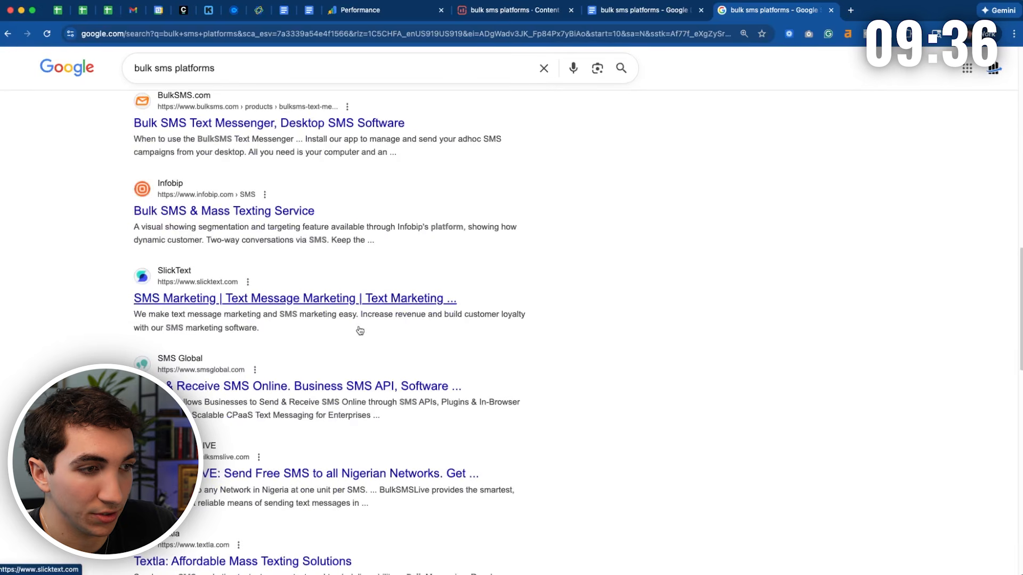
Step: Check the second page of Google results for the blog post and return to the first page
scroll(344, 331, down, 1)
scroll(344, 331, down, 15)
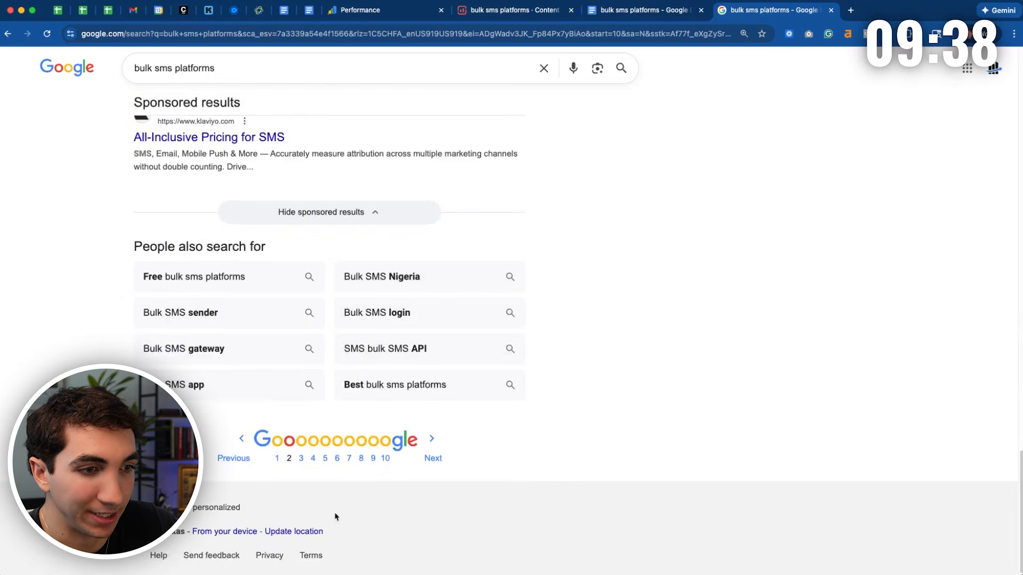
click(277, 458)
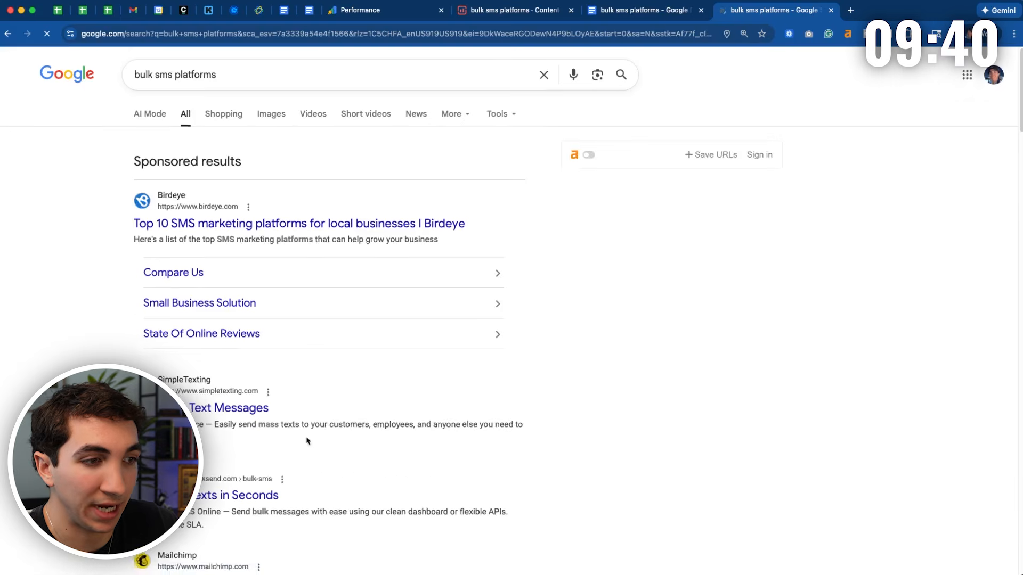
scroll(306, 437, down, 6)
scroll(330, 320, down, 3)
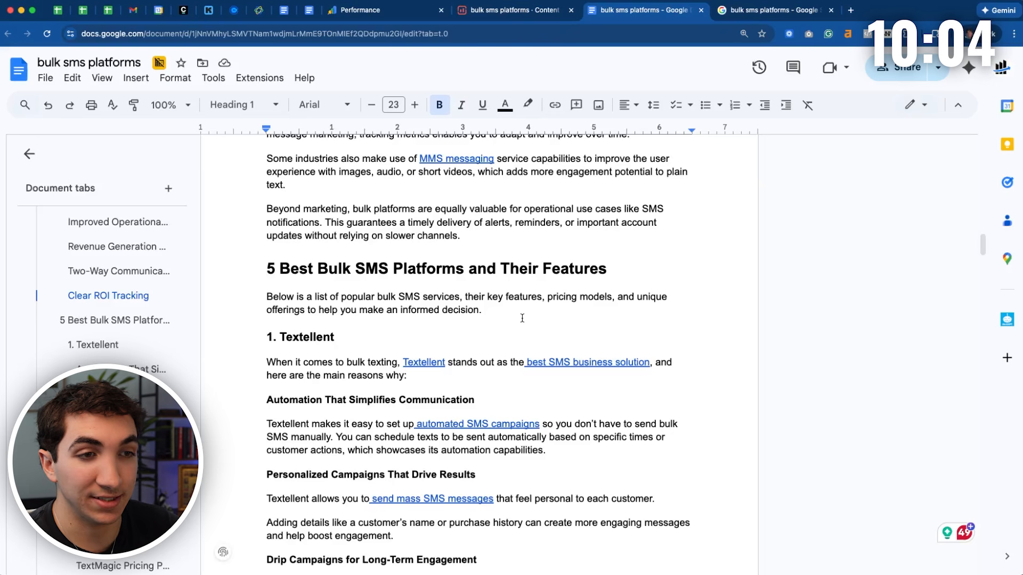
Step: Skim the draft's Textellent sections and switch to Google Search Console to check the post's three-month clicks and impressions
scroll(519, 317, down, 15)
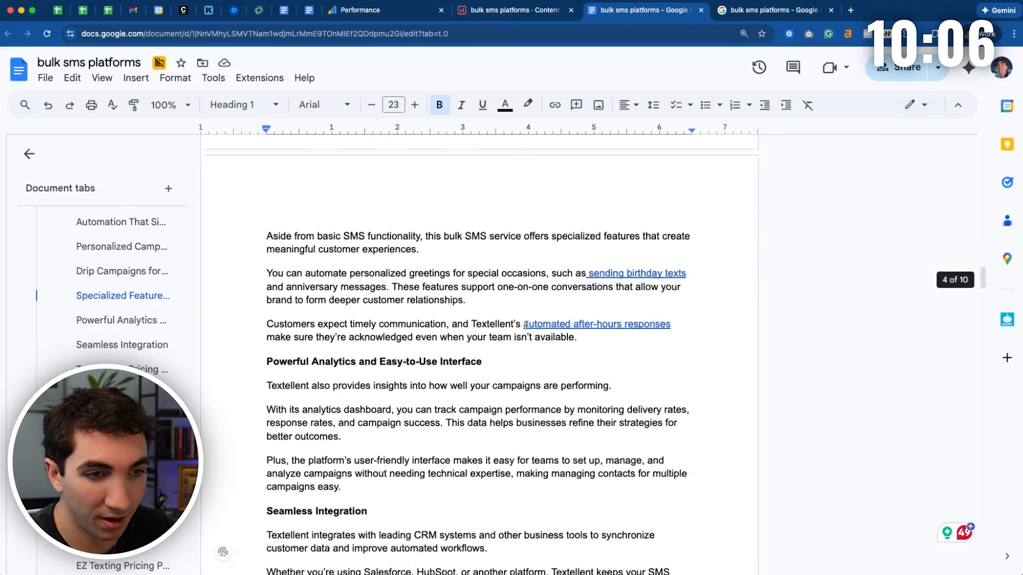
scroll(539, 300, down, 3)
click(413, 10)
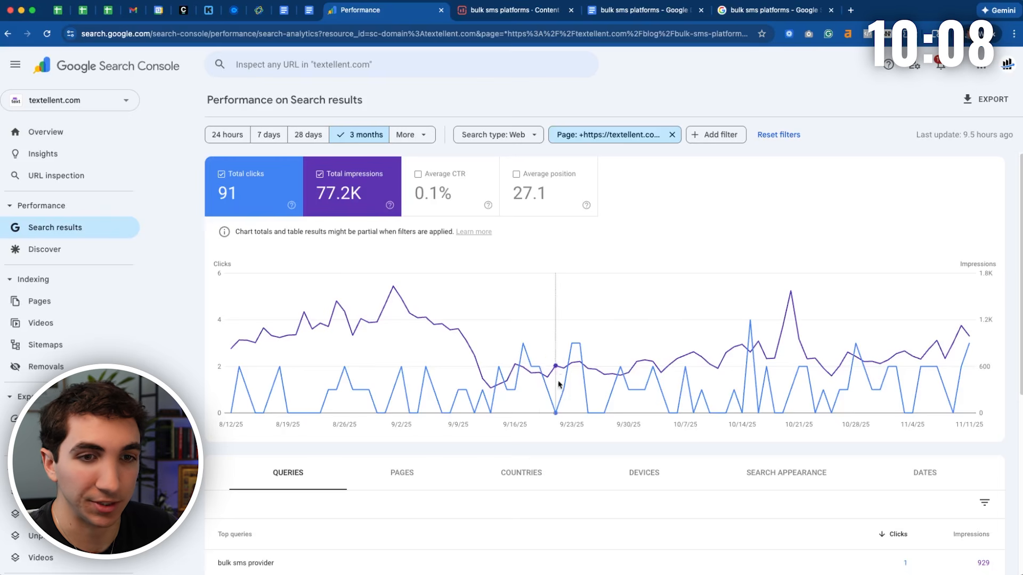
mouse_move(639, 310)
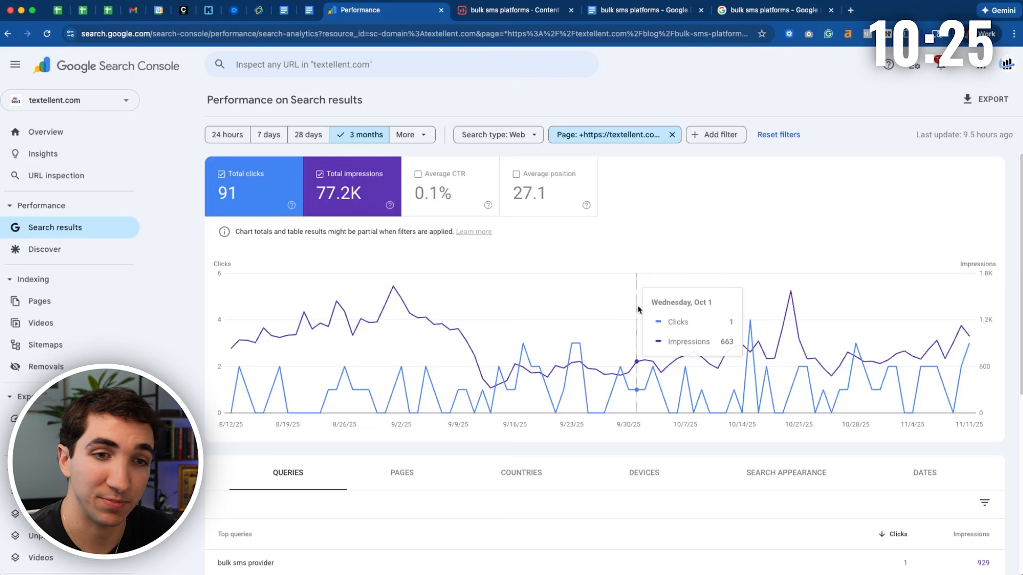
Step: Copy the entire bulk sms platforms article from Google Docs and paste it into the empty Surfer Content Editor draft
click(621, 24)
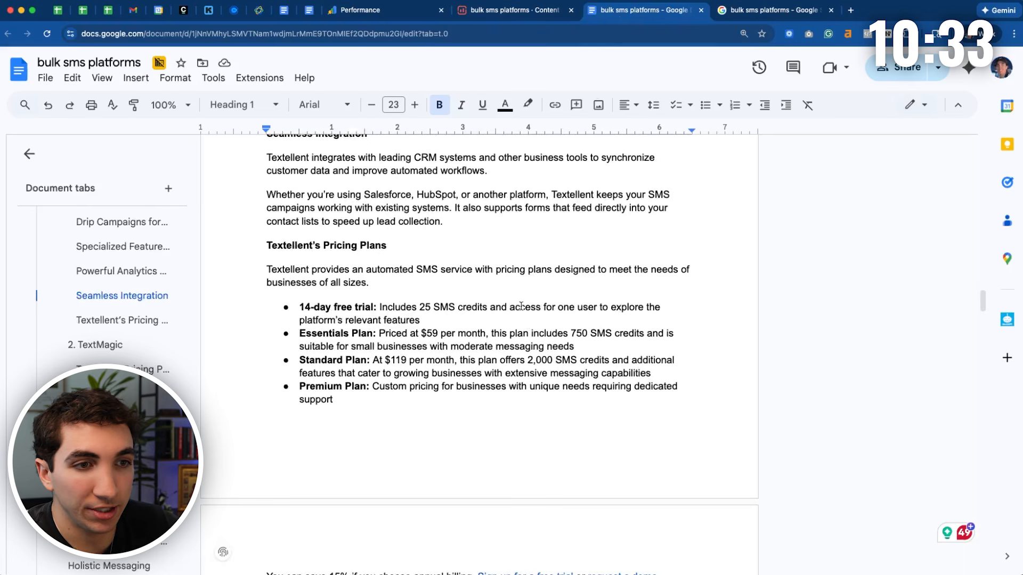
scroll(501, 328, up, 15)
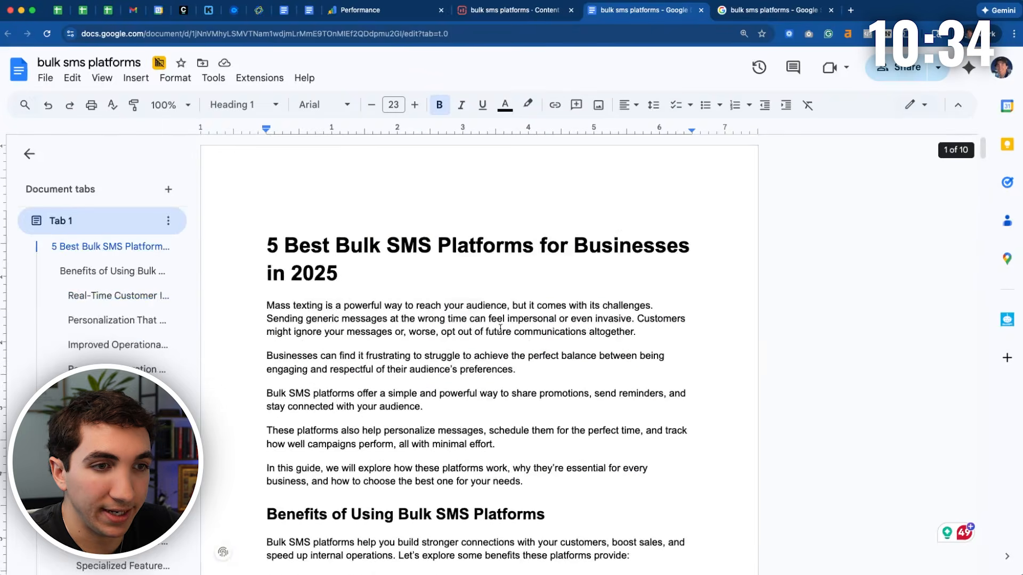
key(ctrl+a)
key(ctrl+c)
click(535, 329)
click(512, 11)
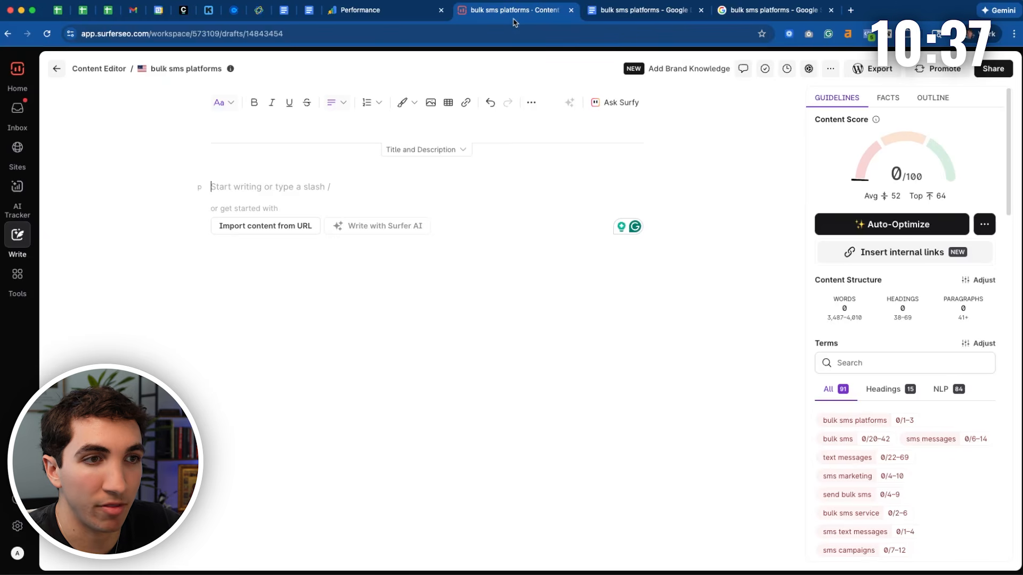
key(ctrl+v)
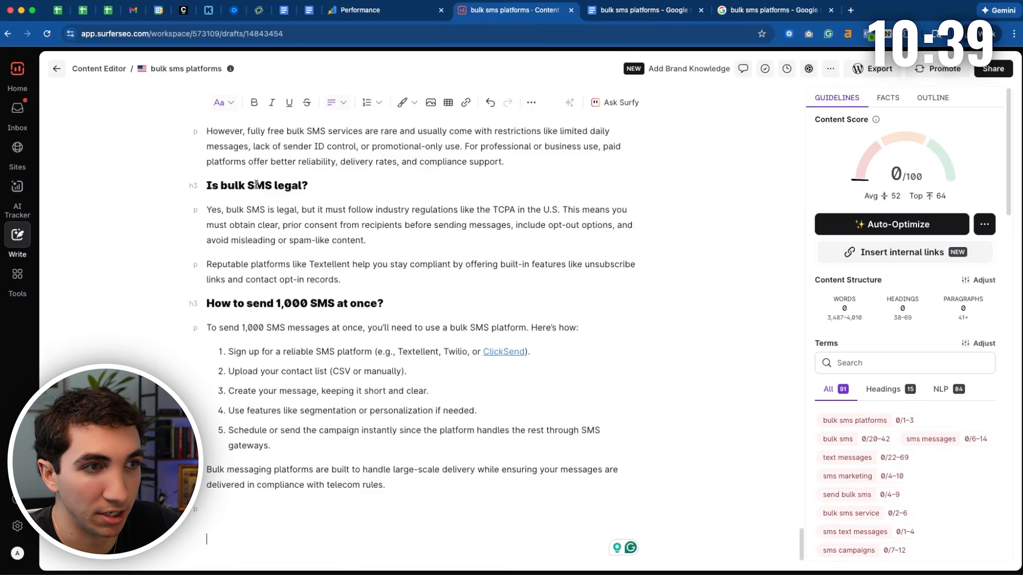
Step: Check the draft's target keyword and compare its content score with the competitors' average and top scores
scroll(361, 319, up, 10)
scroll(360, 319, up, 15)
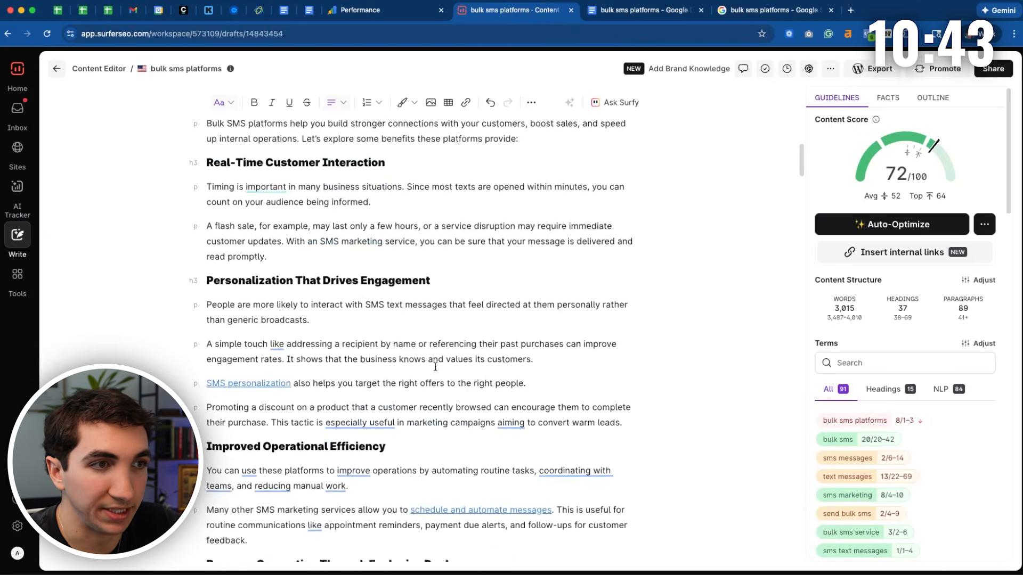
drag(150, 70, 216, 71)
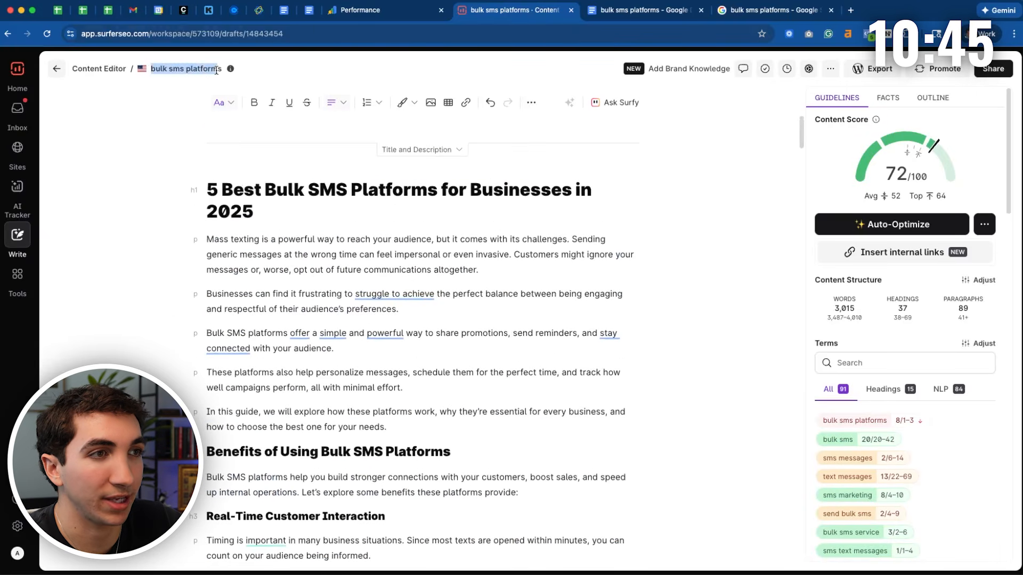
click(277, 77)
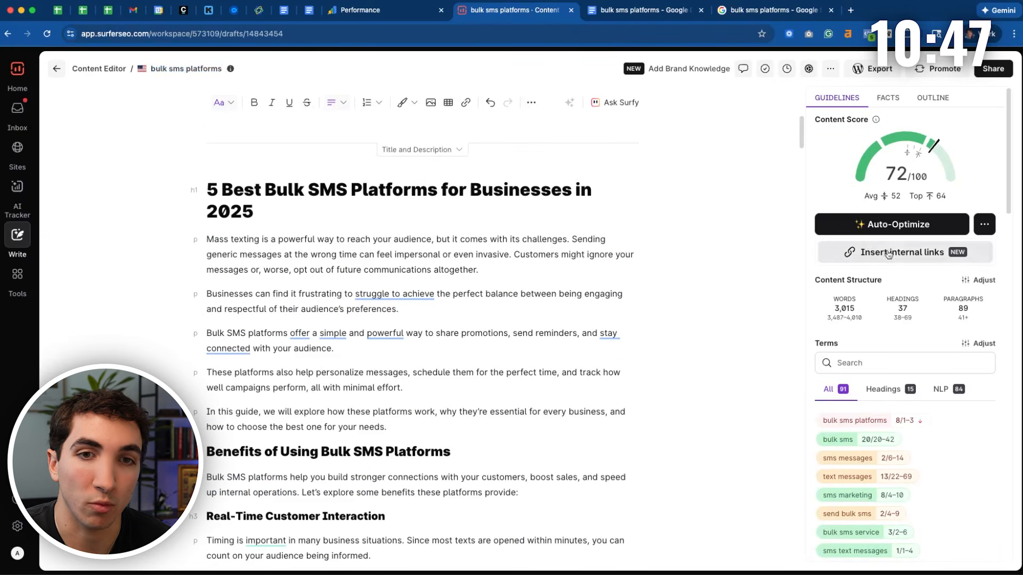
drag(886, 175, 917, 181)
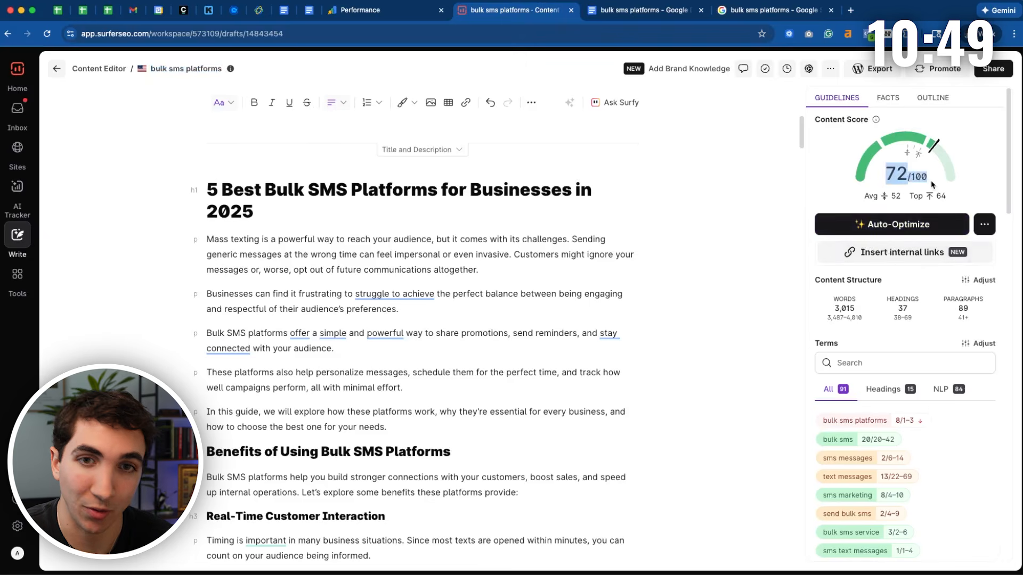
click(919, 190)
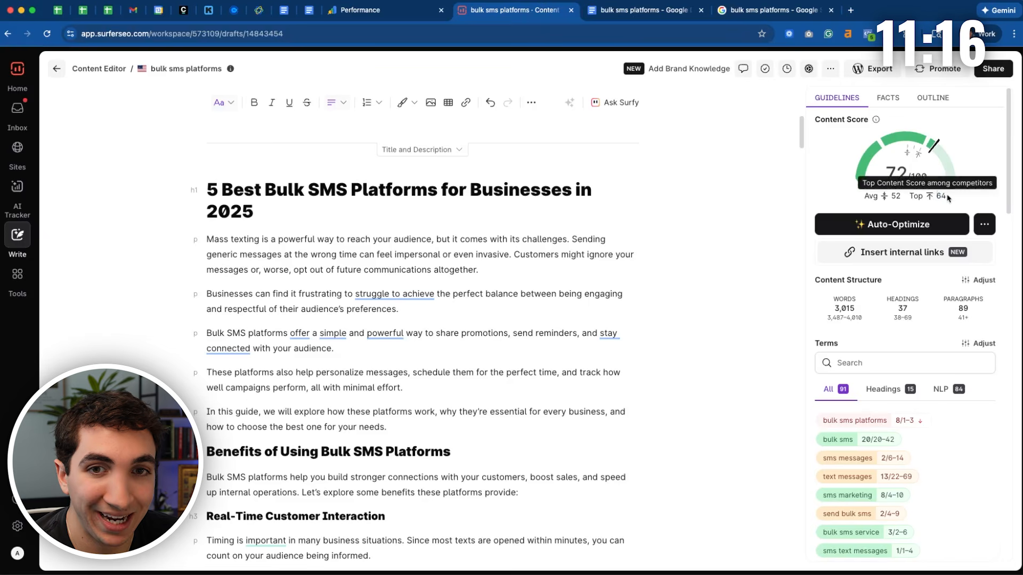
drag(906, 200, 890, 198)
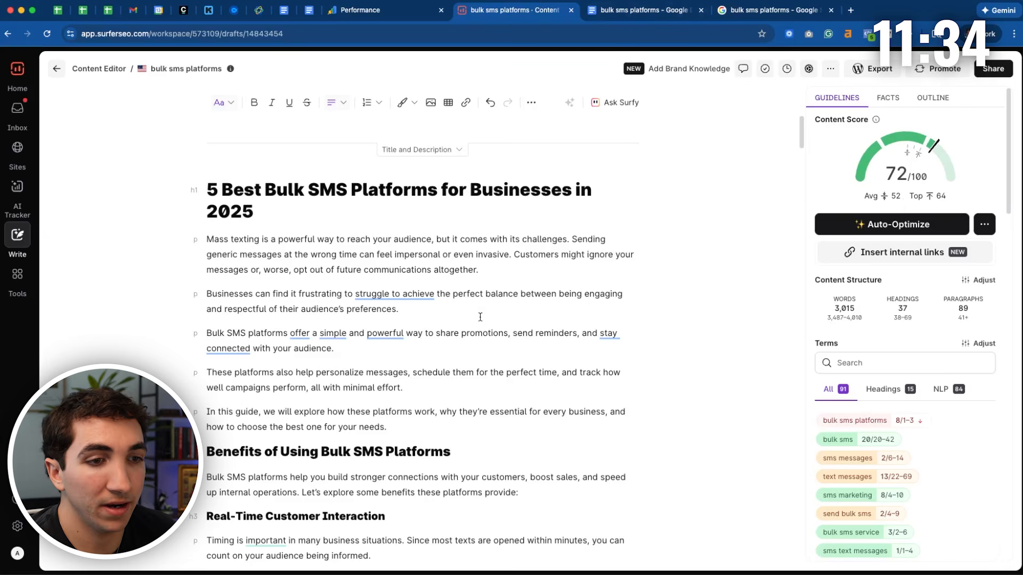
Step: Read through the draft's benefits sections, Textellent entry and pricing plans, continuing down to the other platform listings
scroll(440, 307, down, 8)
scroll(440, 307, down, 14)
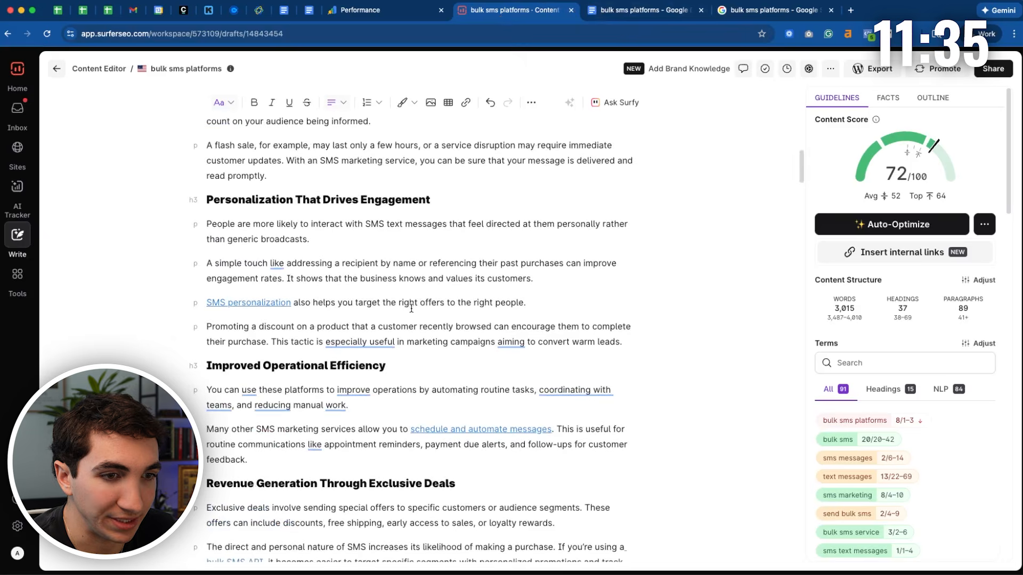
scroll(402, 293, down, 20)
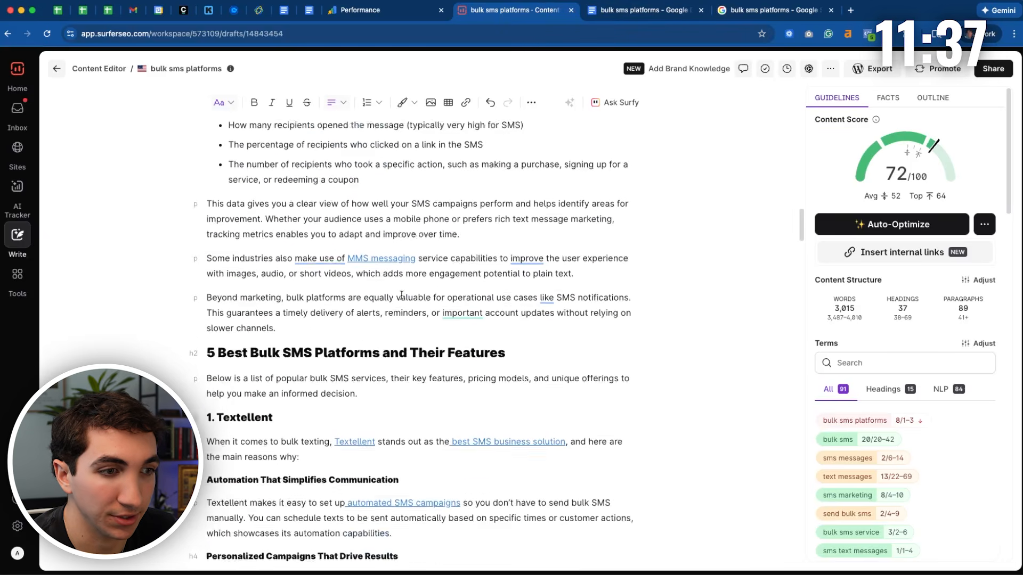
scroll(339, 268, down, 4)
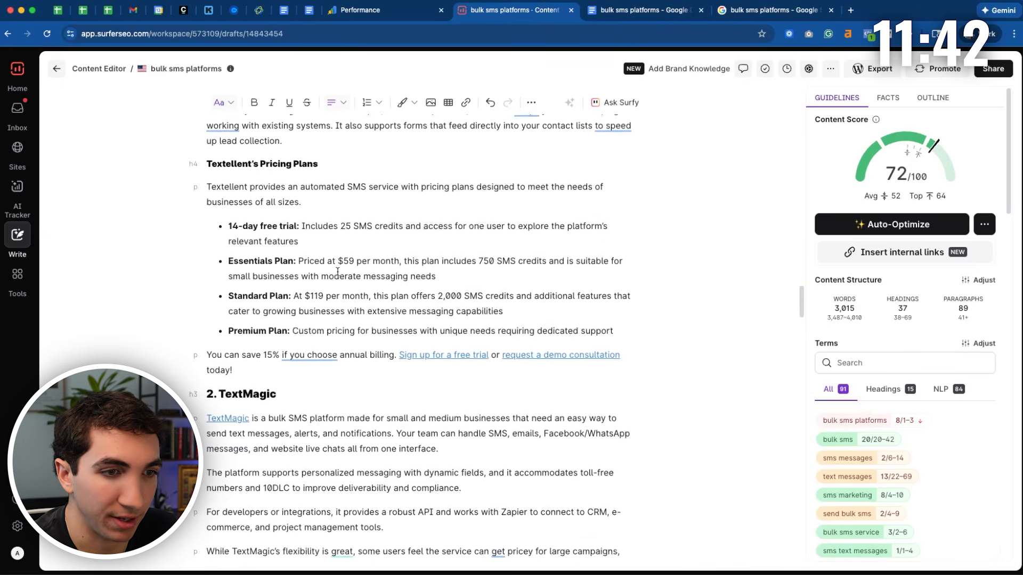
triple_click(315, 345)
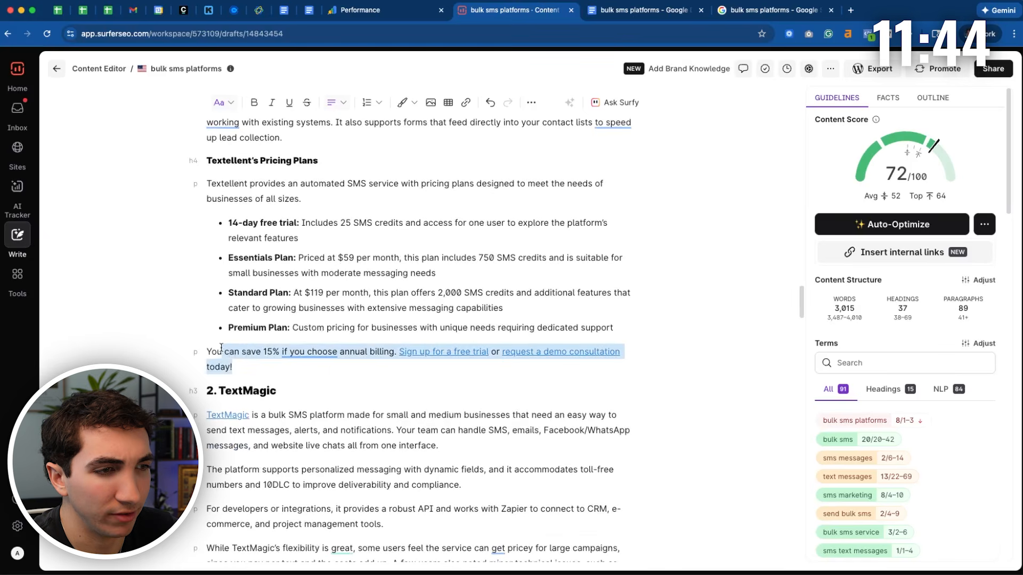
scroll(298, 351, down, 15)
scroll(267, 358, down, 9)
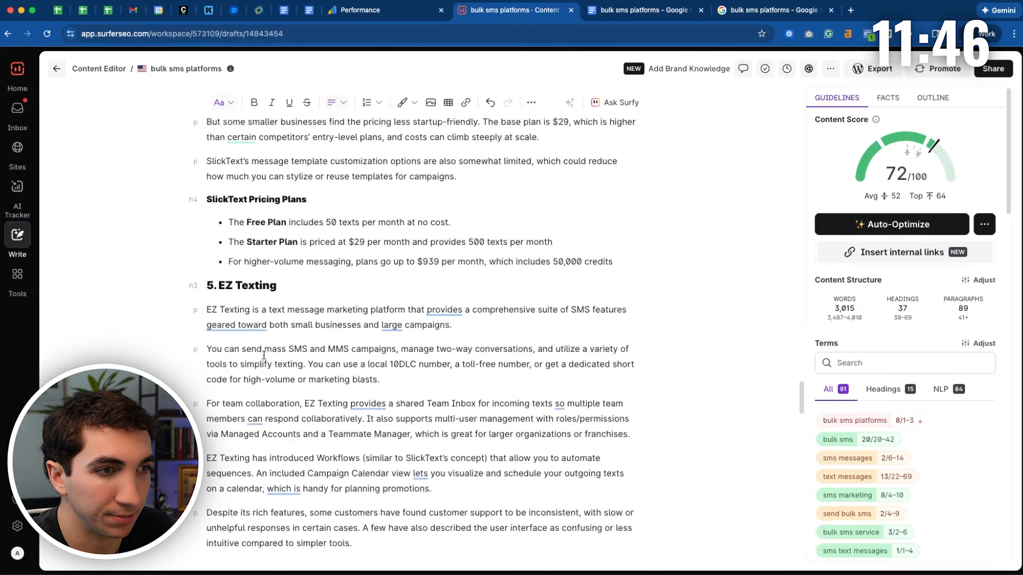
Step: Examine the SlickText and EZ Texting entries, including their pricing plans, and continue to the Textellent comparison sections
scroll(298, 341, up, 7)
scroll(339, 315, down, 4)
scroll(339, 316, down, 5)
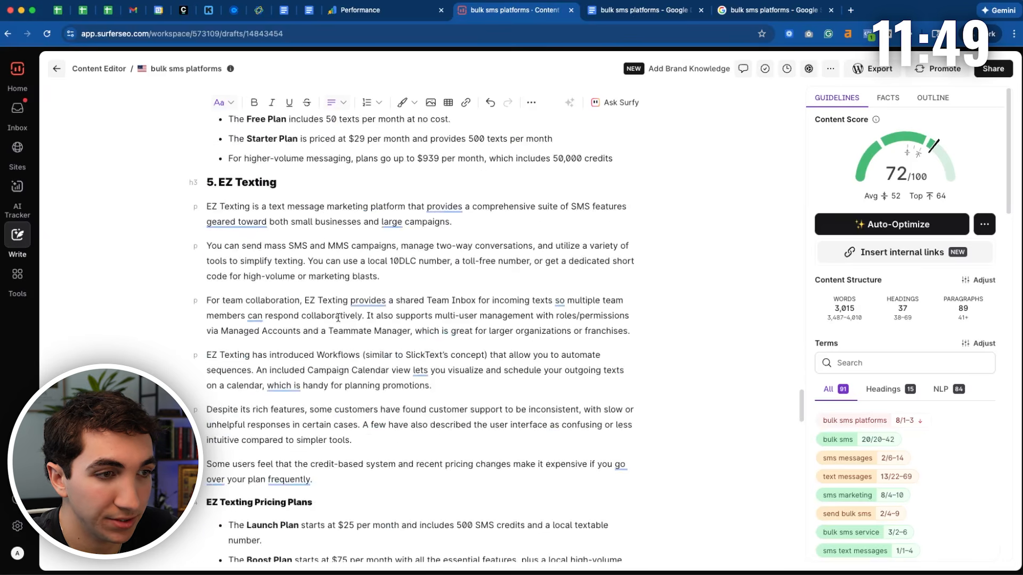
scroll(337, 325, down, 5)
scroll(336, 331, up, 6)
scroll(320, 320, up, 2)
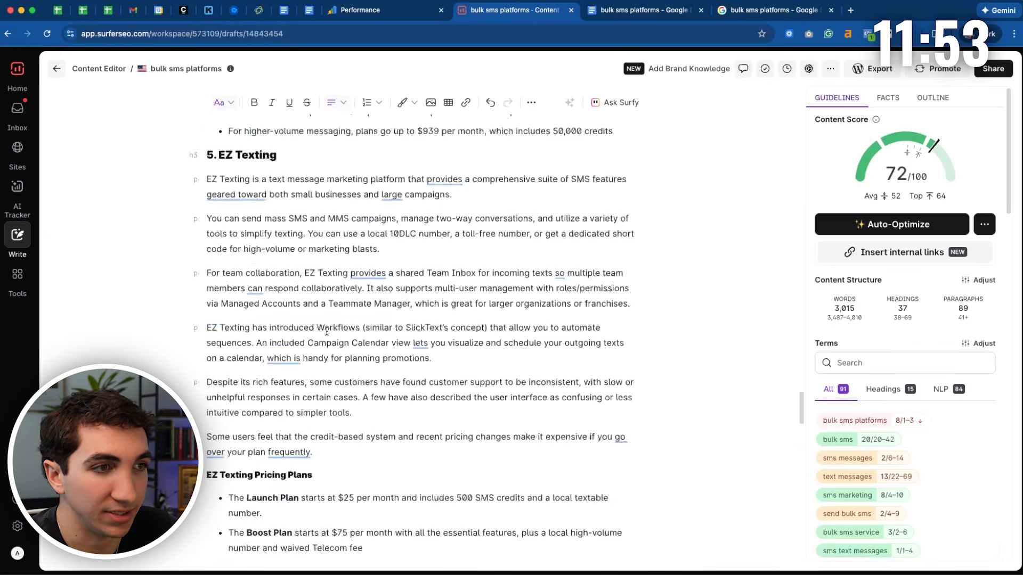
scroll(331, 323, down, 15)
scroll(336, 326, down, 1)
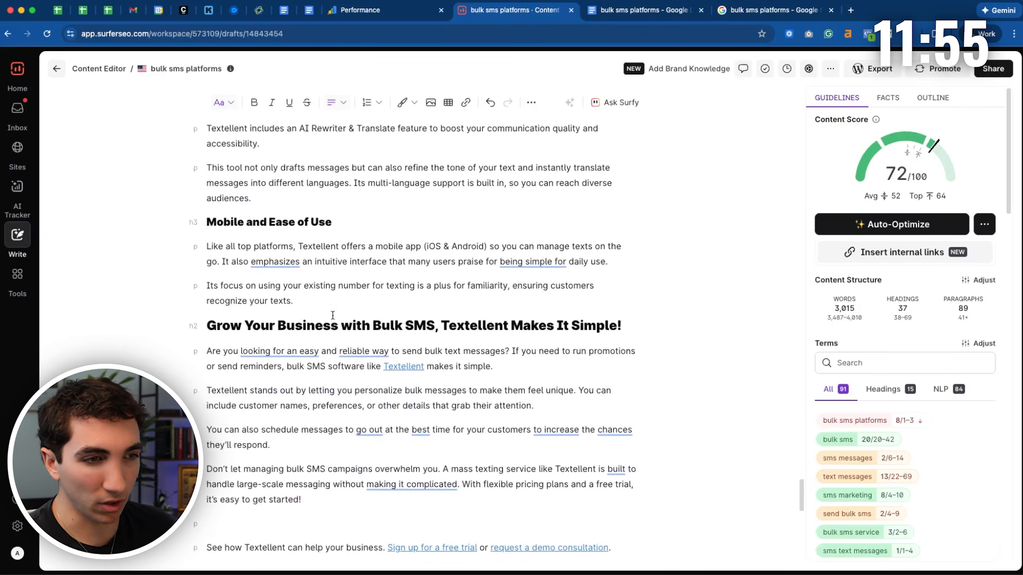
Step: Review the draft's closing Textellent section and FAQs, then return to the introduction and check the main keyword's suggested usage
scroll(338, 335, down, 5)
scroll(335, 331, up, 3)
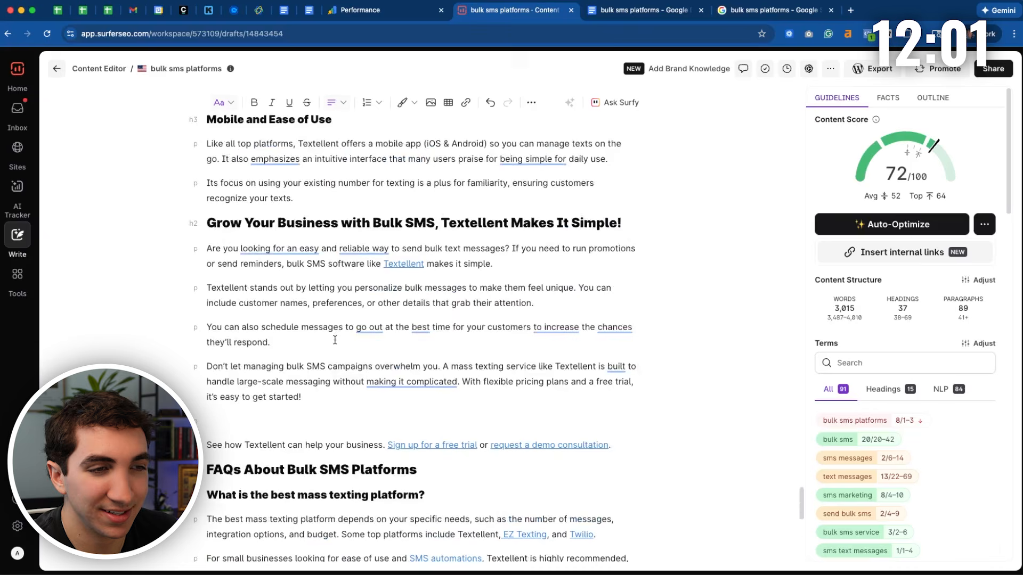
scroll(334, 328, down, 4)
scroll(335, 326, down, 12)
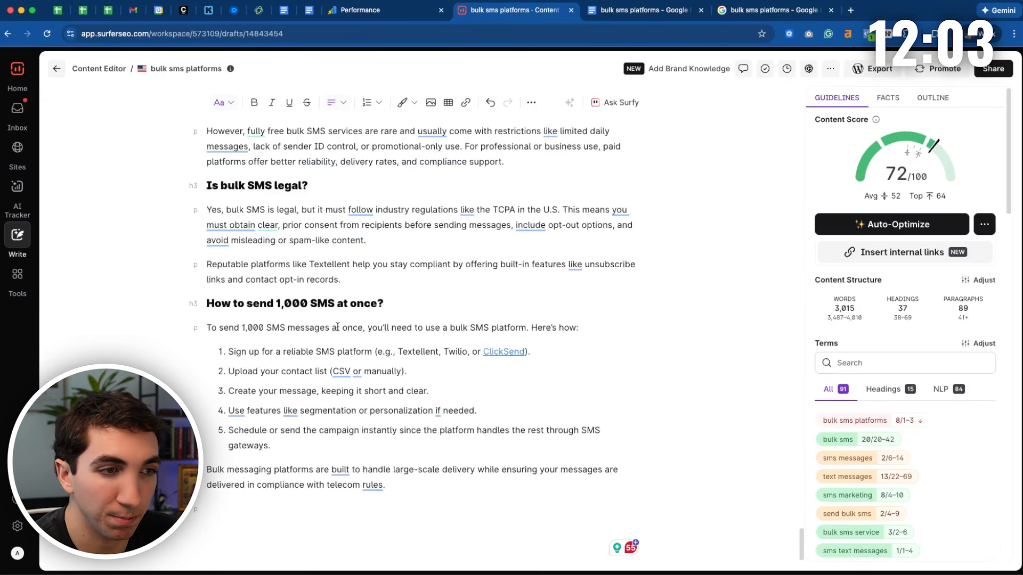
scroll(335, 373, up, 20)
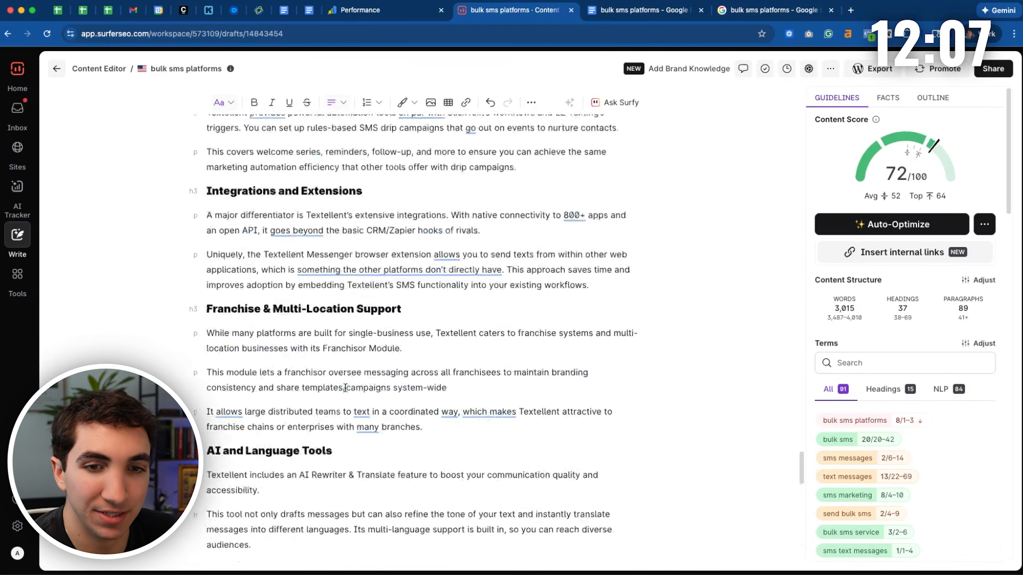
scroll(319, 457, up, 15)
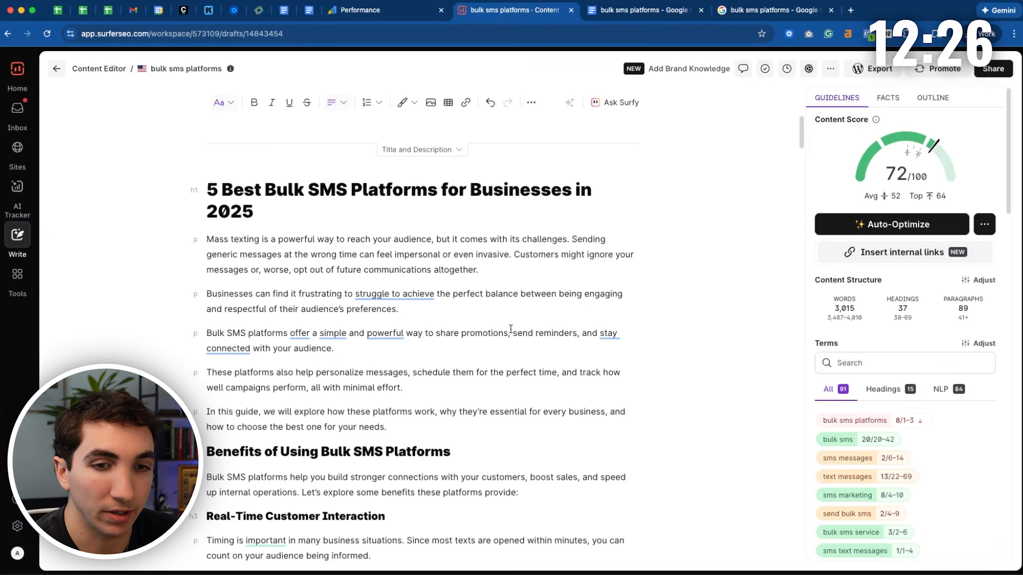
scroll(514, 338, down, 1)
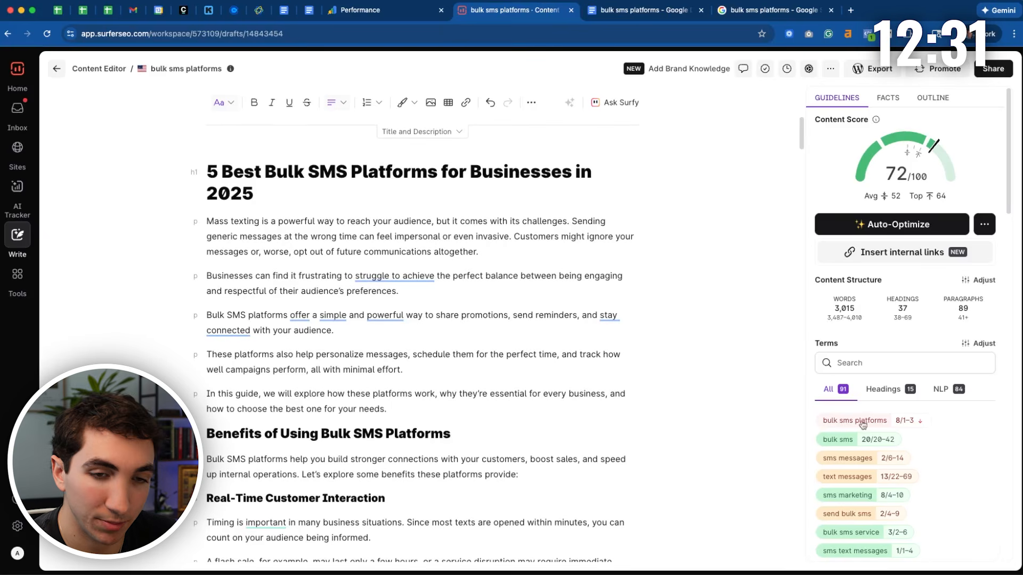
scroll(906, 426, down, 5)
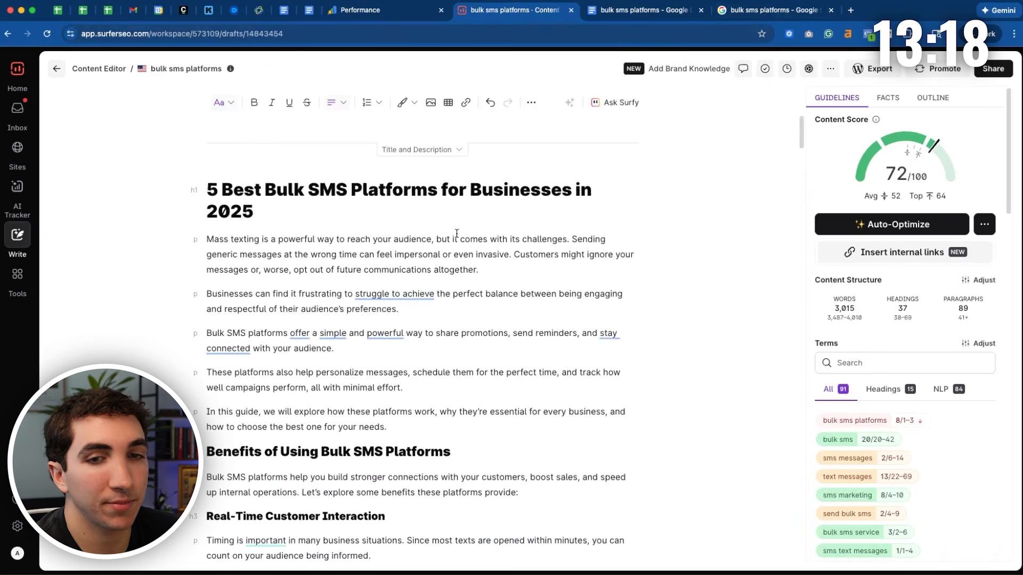
Step: Switch to the Google results for bulk sms platforms and open Omnisend's mass texting article in a new background tab
click(772, 10)
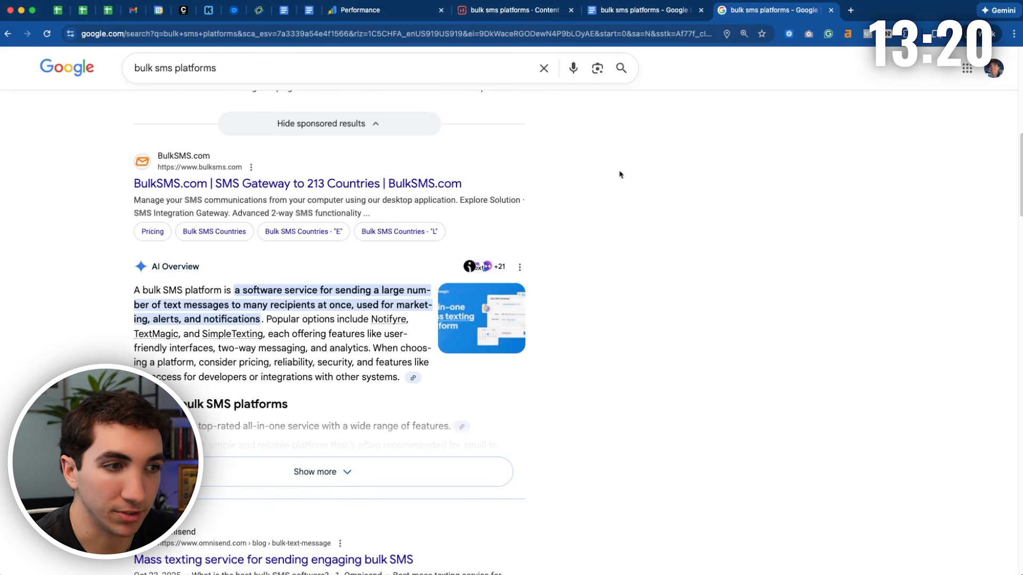
scroll(273, 278, down, 6)
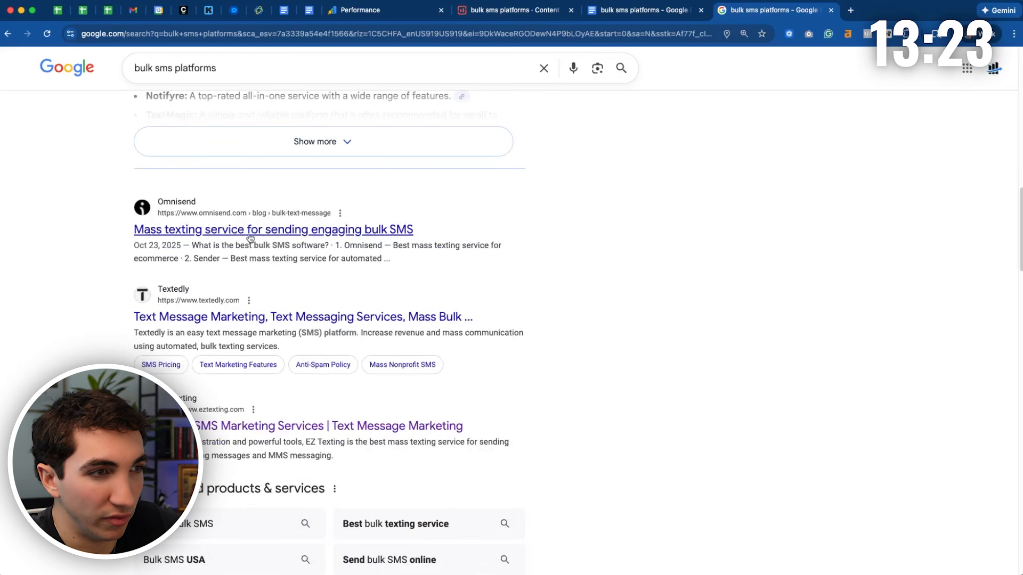
super+click(229, 230)
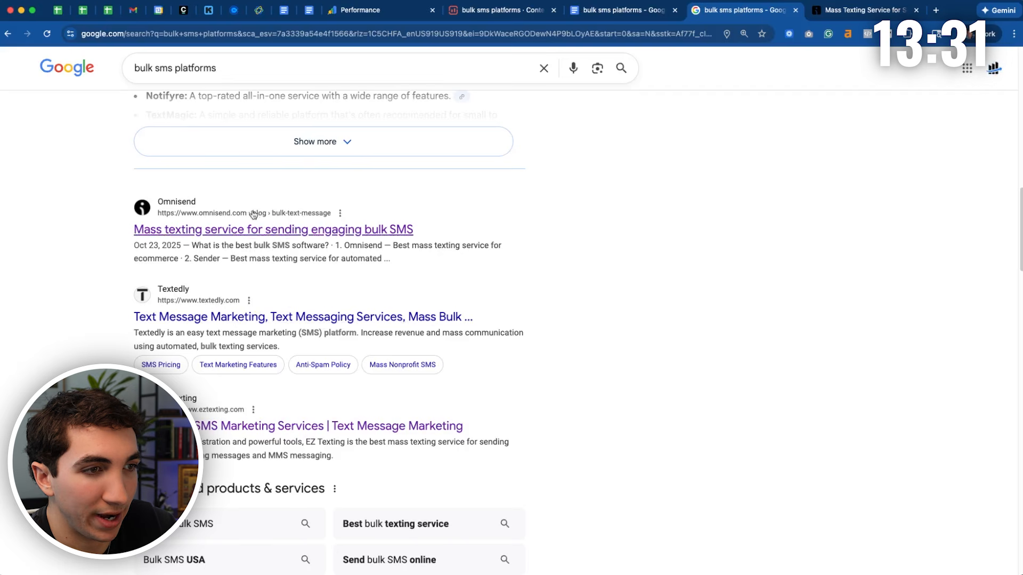
Step: Open the Zapier, Twilio and Notifyre results for bulk sms platforms in separate background tabs
scroll(271, 314, down, 6)
scroll(261, 309, down, 2)
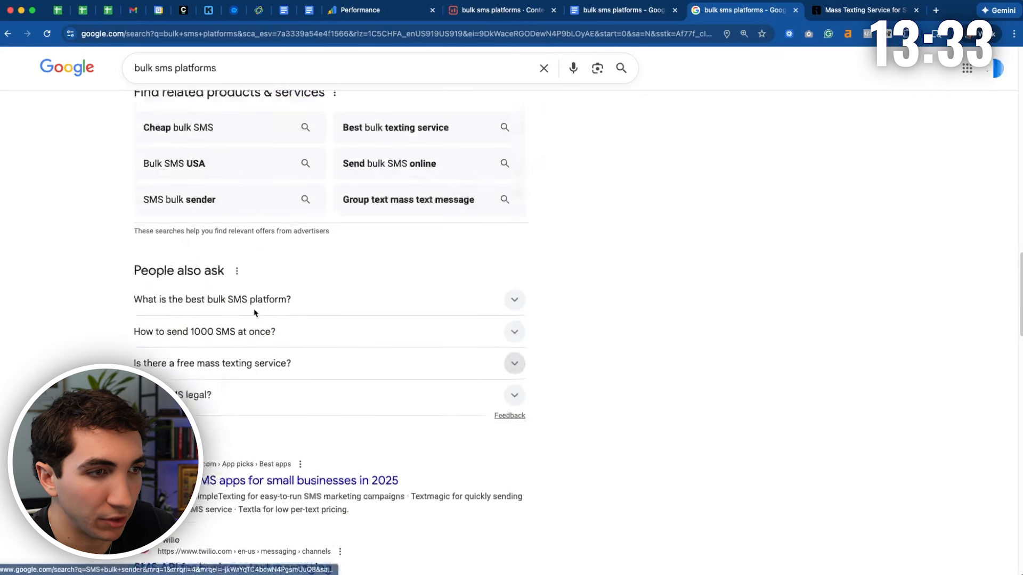
scroll(269, 213, up, 3)
scroll(272, 265, down, 5)
scroll(264, 265, down, 4)
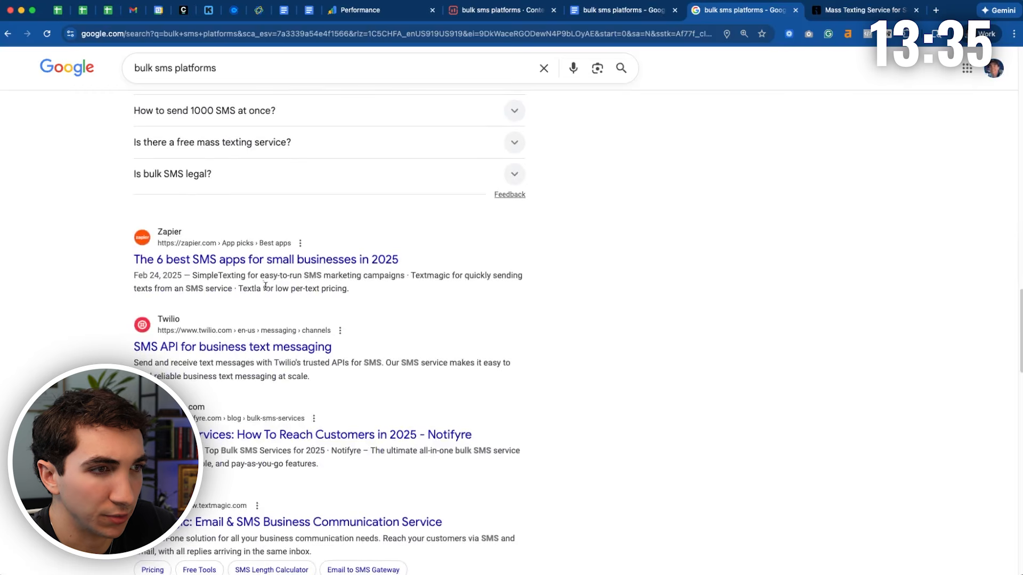
super+click(239, 260)
super+click(251, 351)
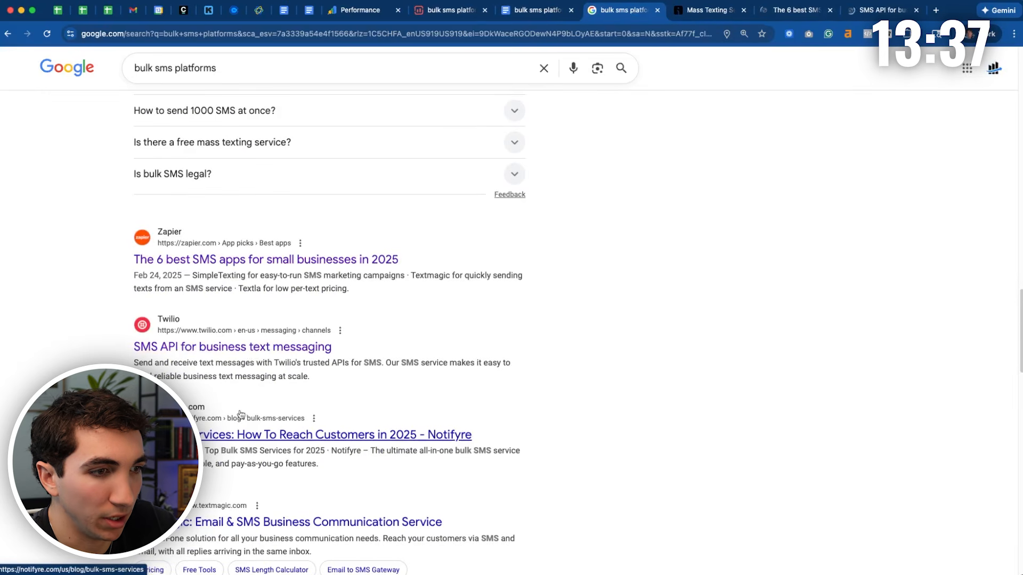
super+click(237, 430)
scroll(236, 427, down, 5)
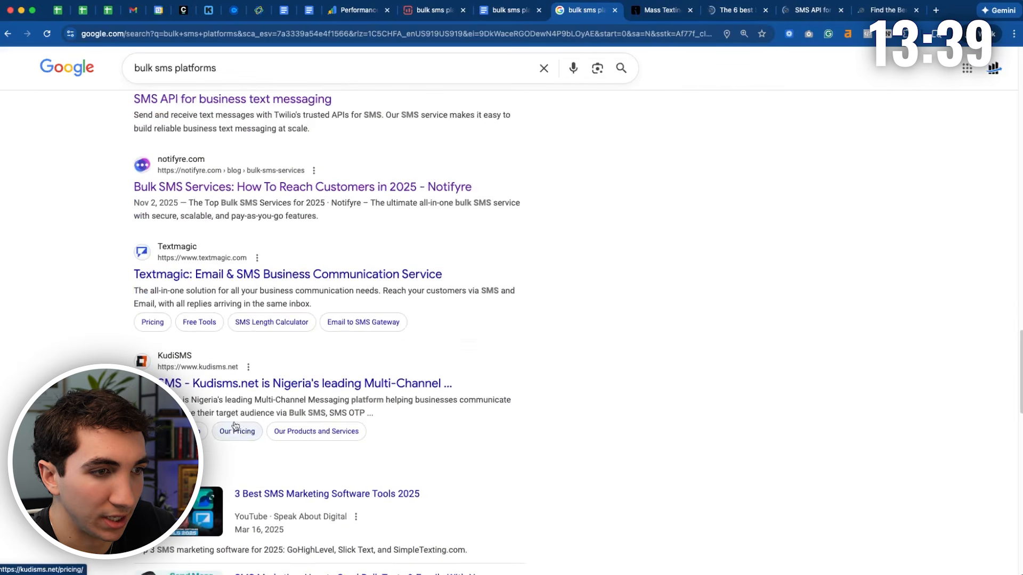
Step: Switch to the Omnisend article, allow all cookies and examine its section on the benefits of sending bulk SMS messages
click(664, 10)
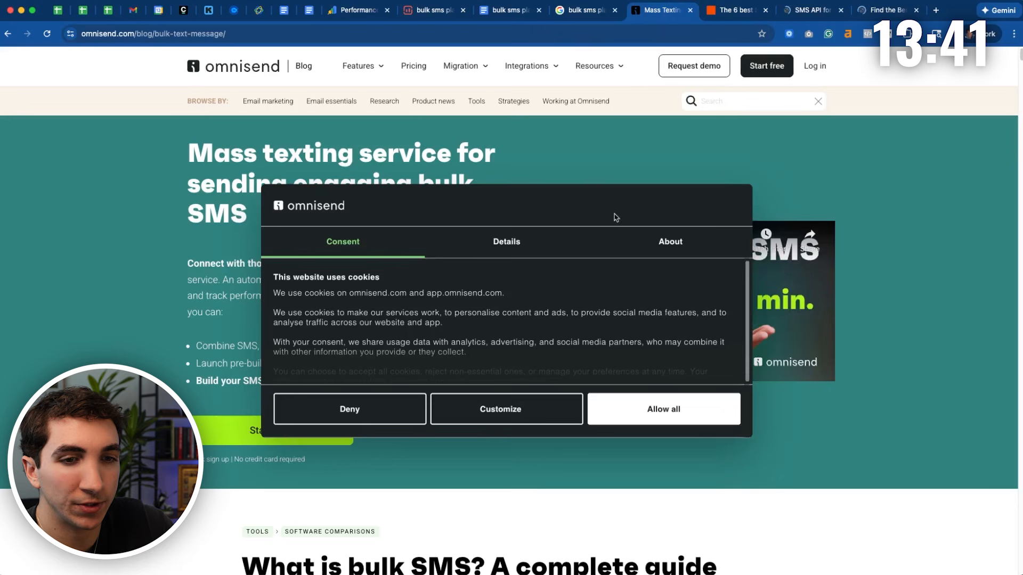
click(625, 416)
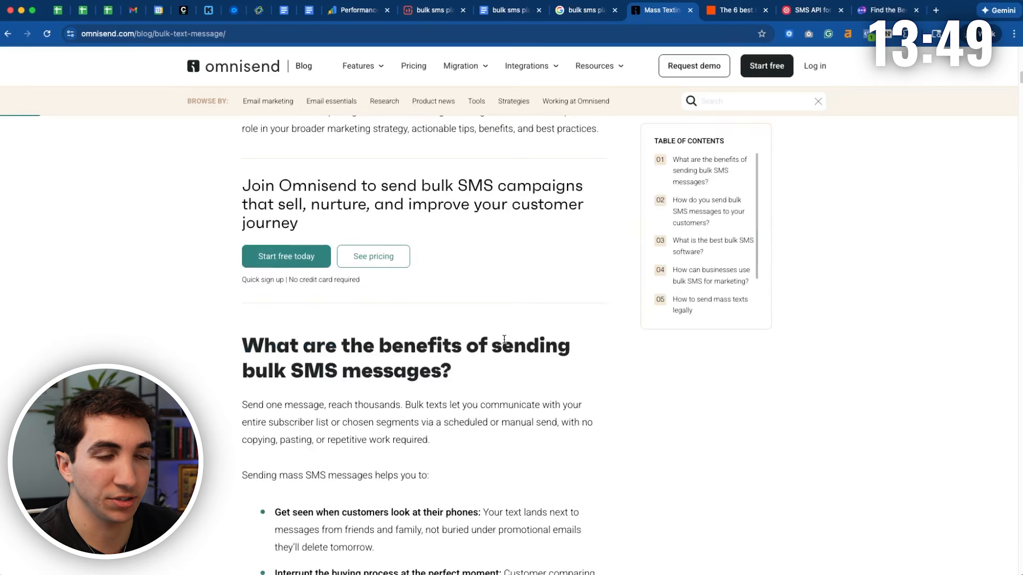
scroll(479, 250, down, 4)
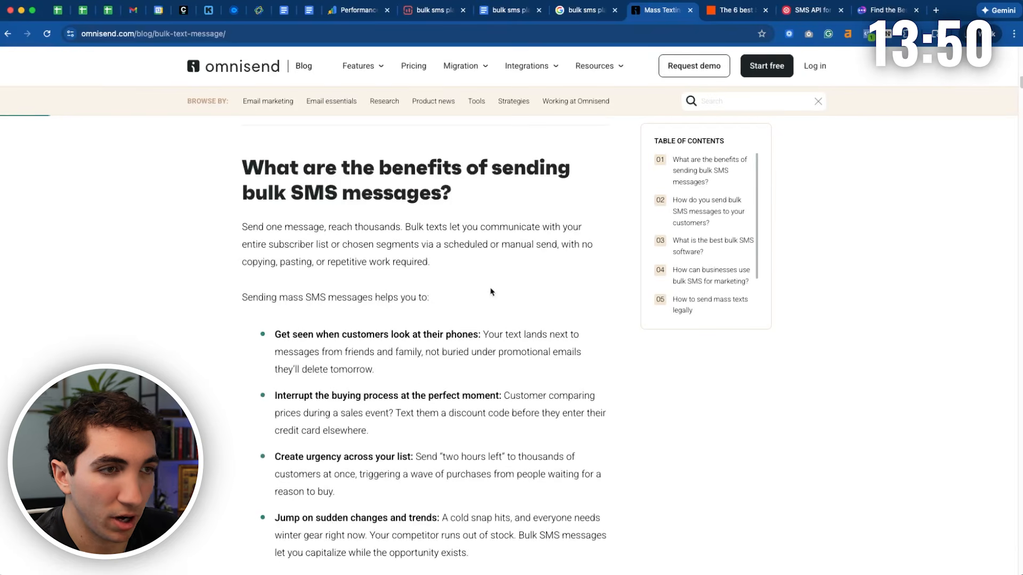
drag(243, 169, 507, 210)
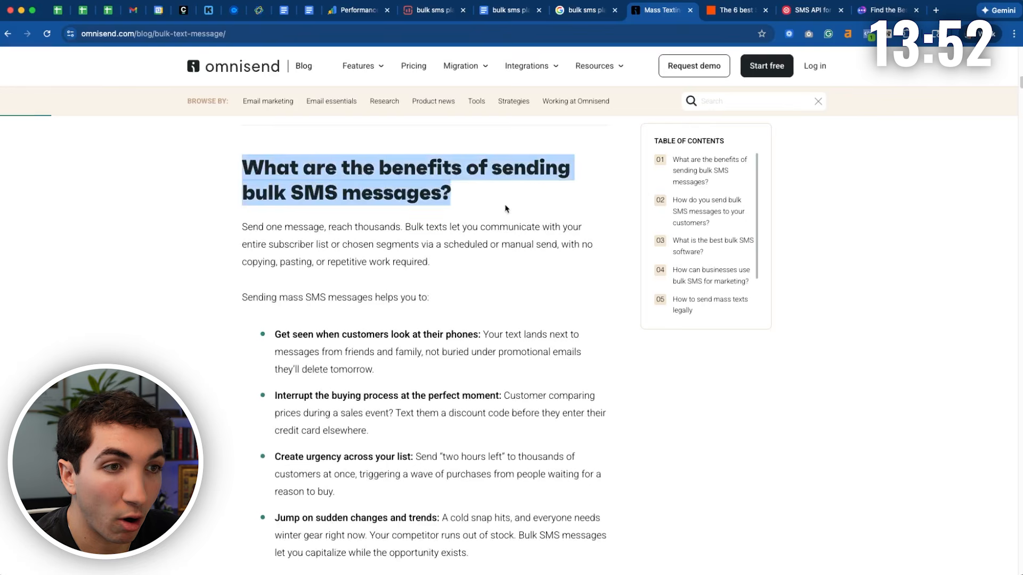
click(507, 209)
scroll(455, 223, down, 4)
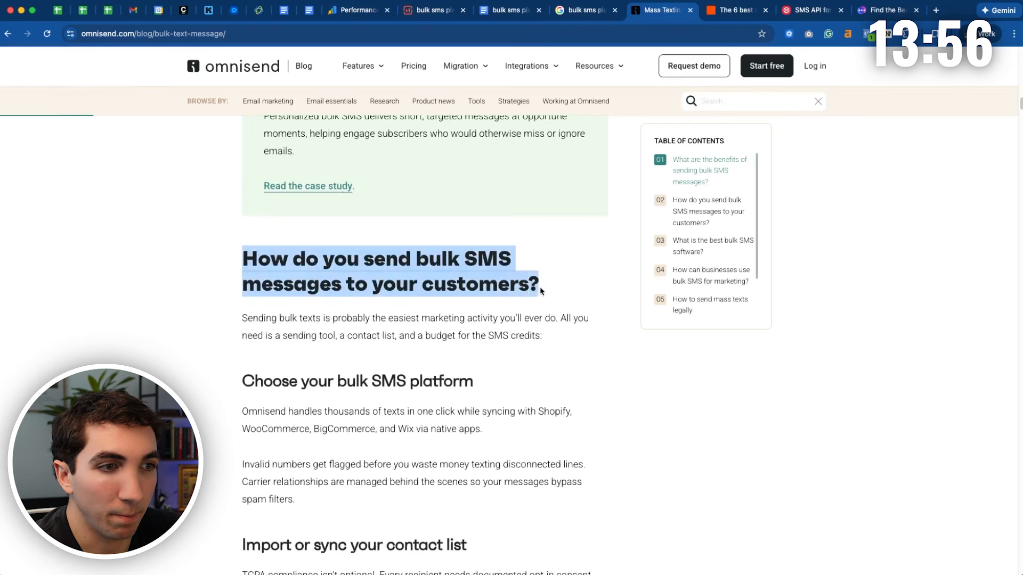
Step: Examine how the Omnisend article covers sending bulk SMS messages and comparing the best bulk SMS software
click(540, 291)
scroll(540, 293, down, 10)
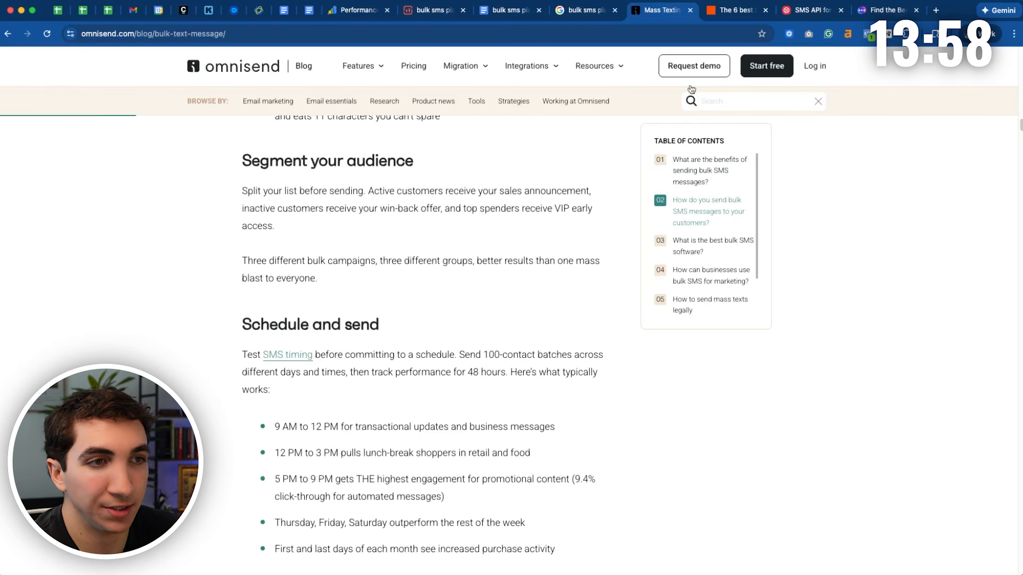
scroll(475, 283, down, 7)
drag(243, 277, 416, 308)
click(436, 311)
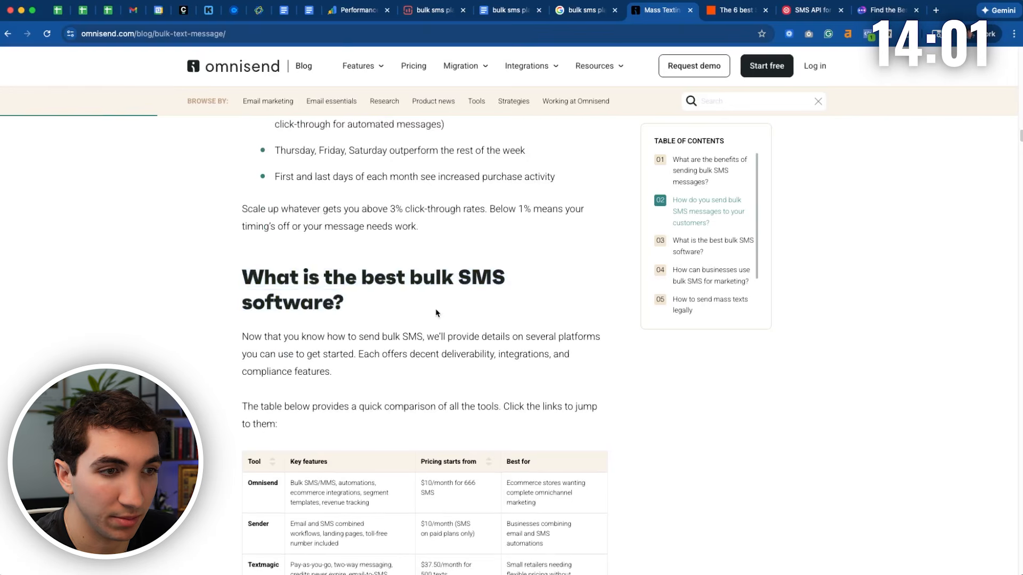
scroll(436, 313, down, 10)
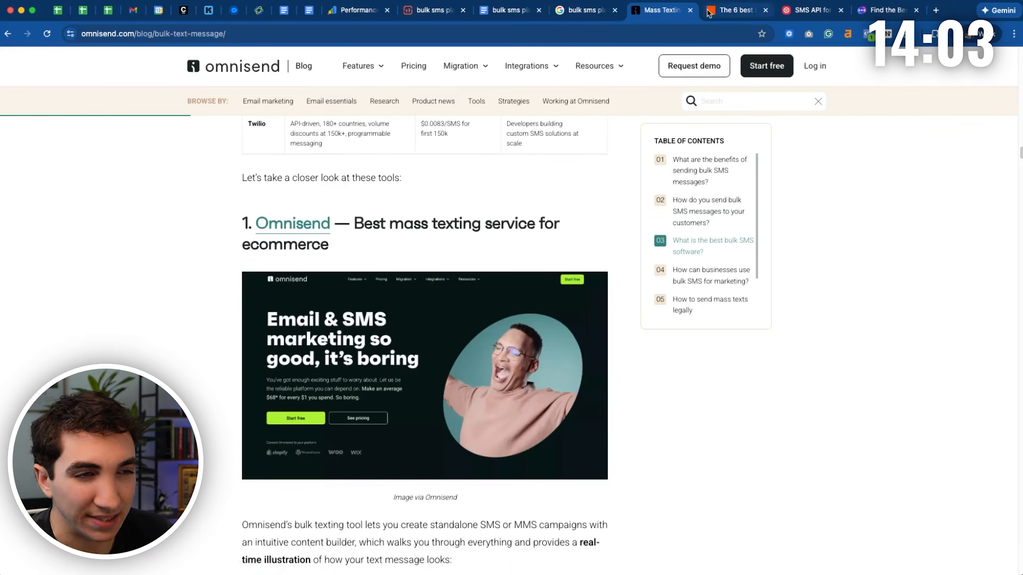
Step: Switch to Zapier's best SMS apps article and examine its app list, evaluation criteria, comparison table and individual app reviews
click(709, 13)
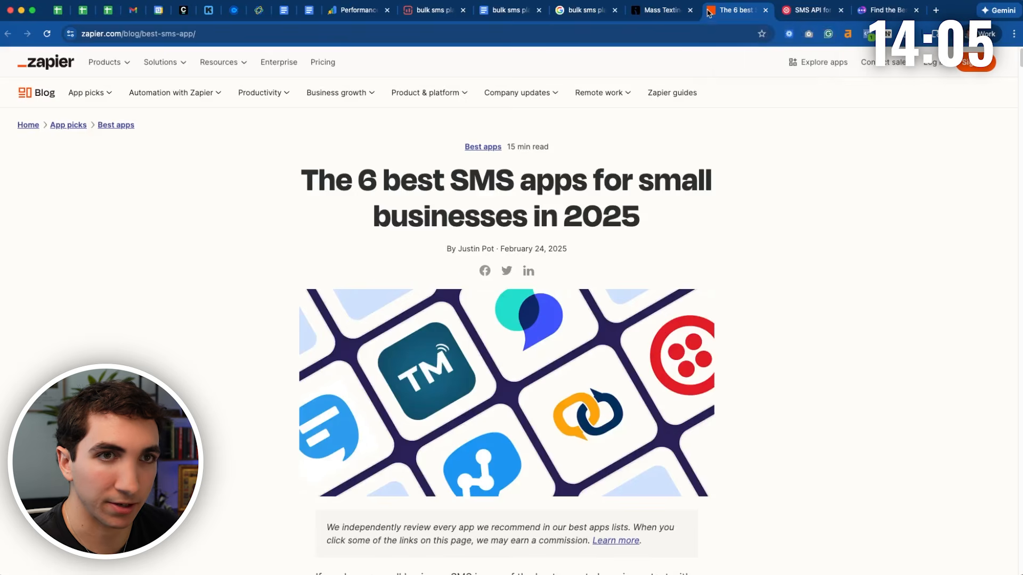
scroll(438, 234, down, 12)
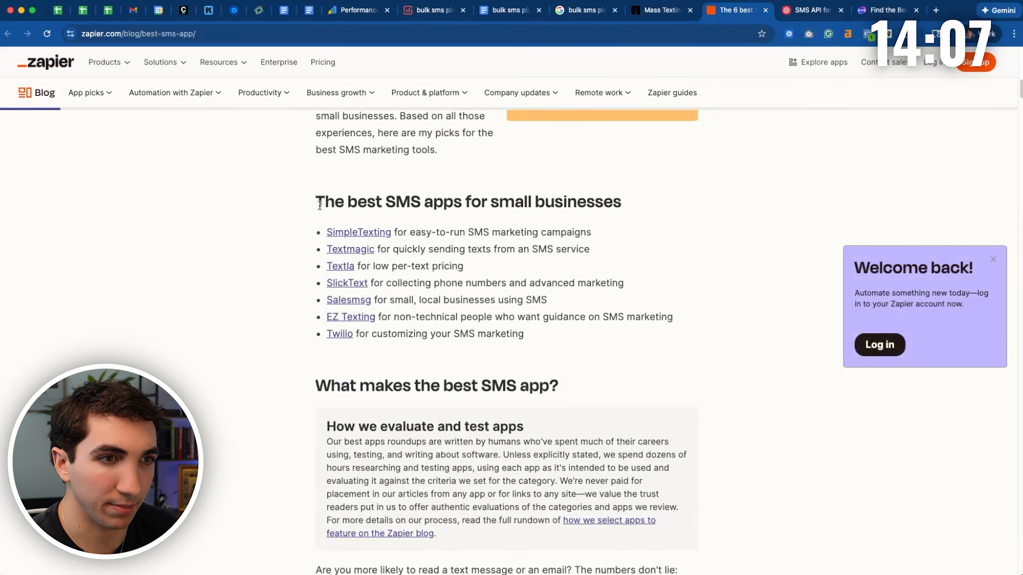
scroll(586, 231, down, 12)
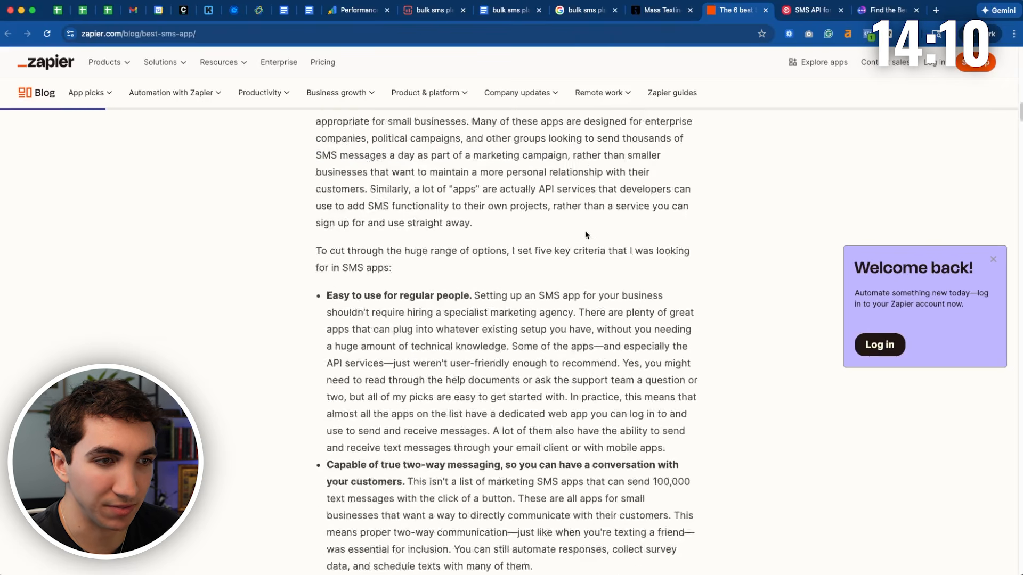
scroll(586, 235, down, 20)
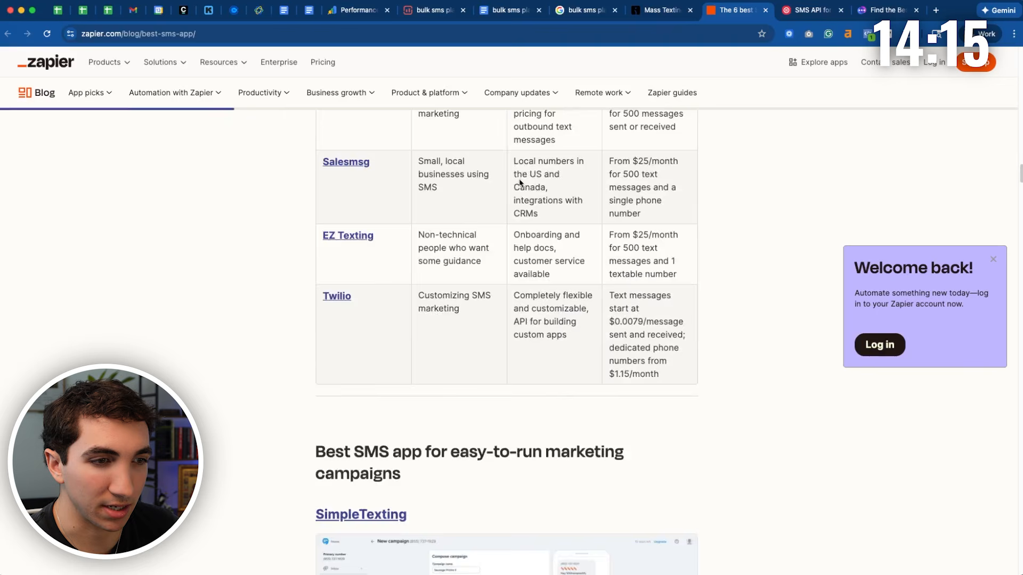
scroll(520, 184, down, 4)
scroll(426, 232, down, 20)
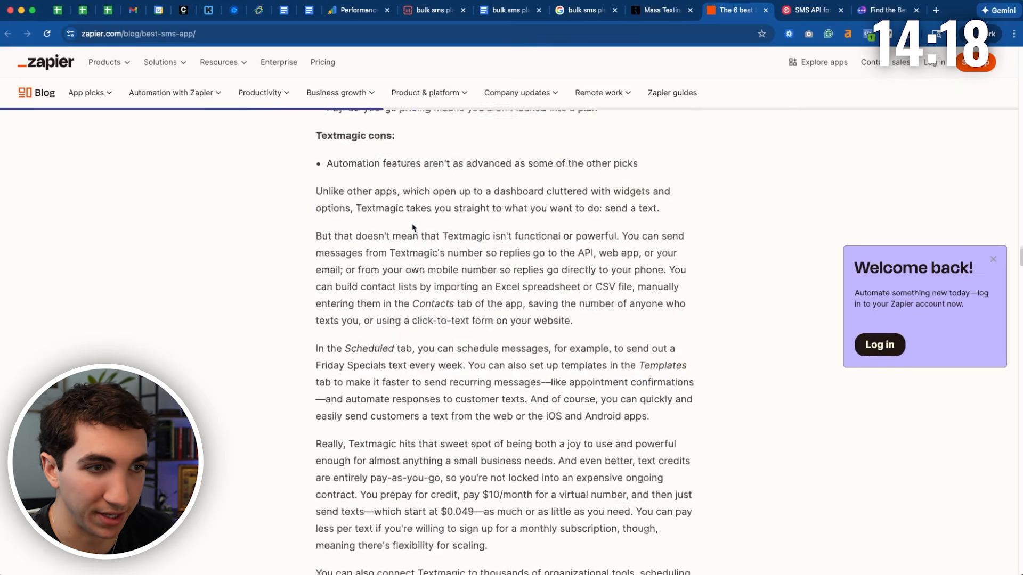
scroll(424, 206, down, 20)
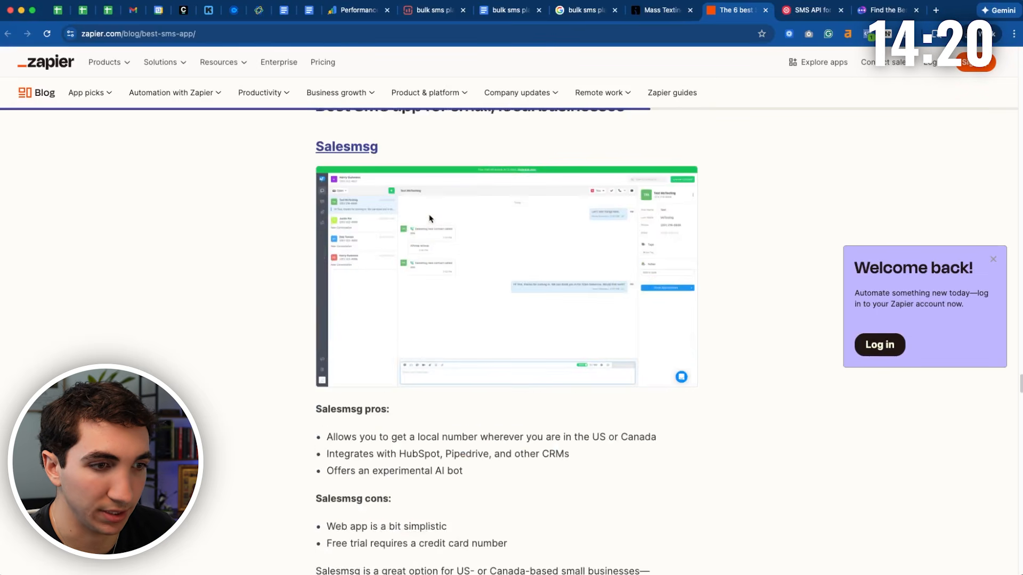
scroll(448, 216, down, 10)
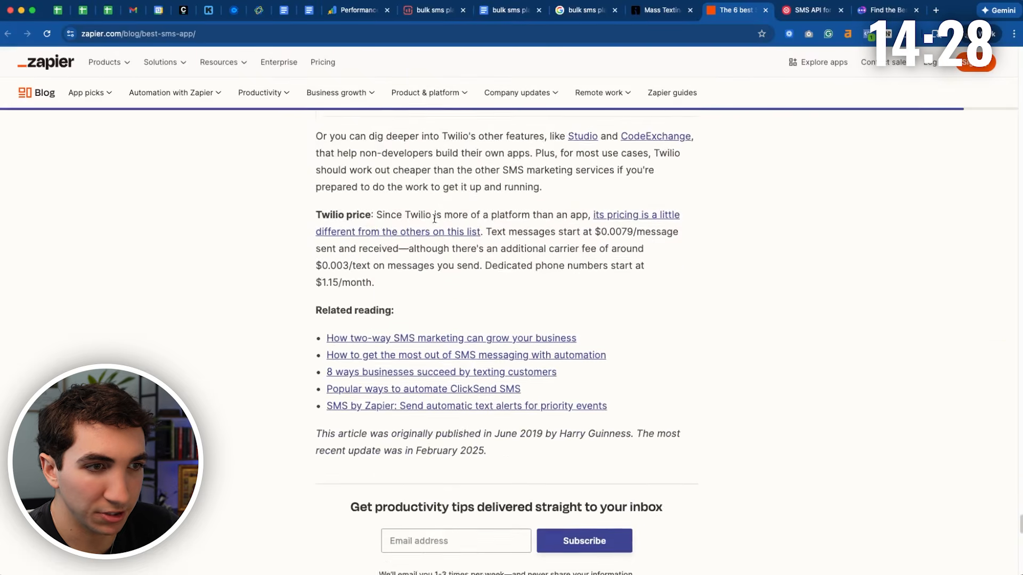
scroll(417, 259, up, 15)
scroll(416, 259, up, 10)
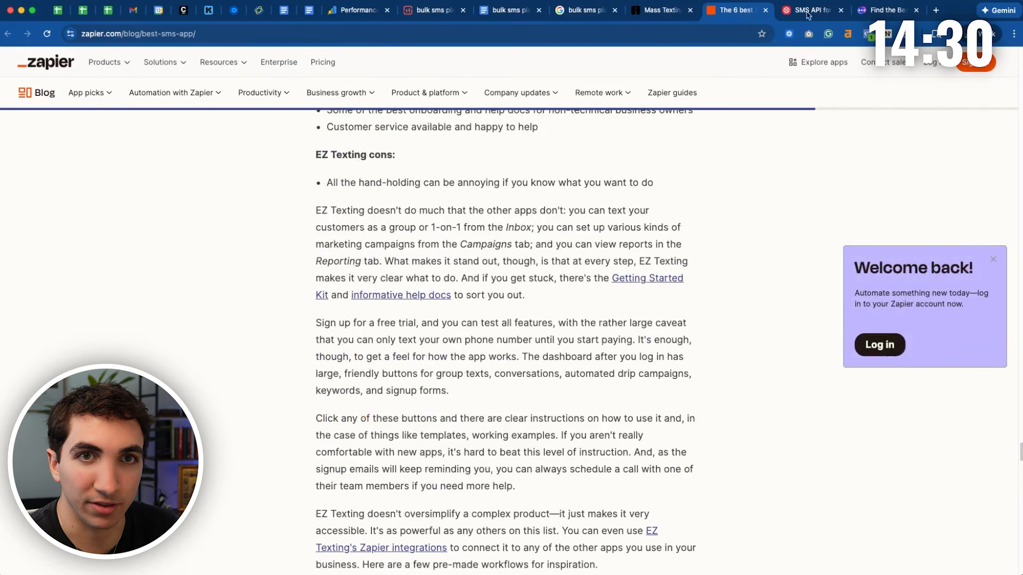
Step: Switch to Twilio's SMS page and examine its API sections, Verify section, pricing call to action and FAQs
click(809, 11)
scroll(471, 323, down, 20)
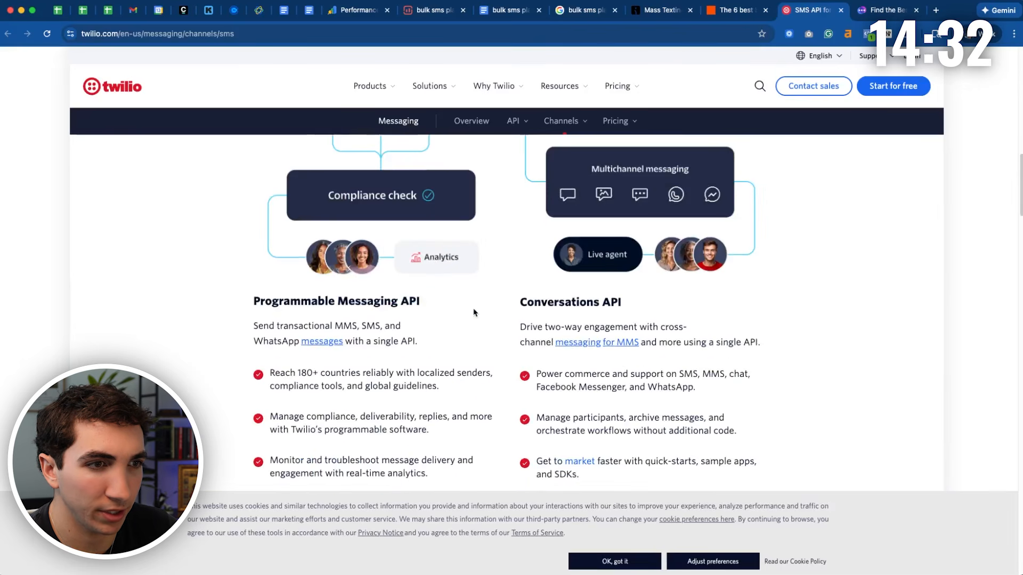
scroll(477, 311, down, 15)
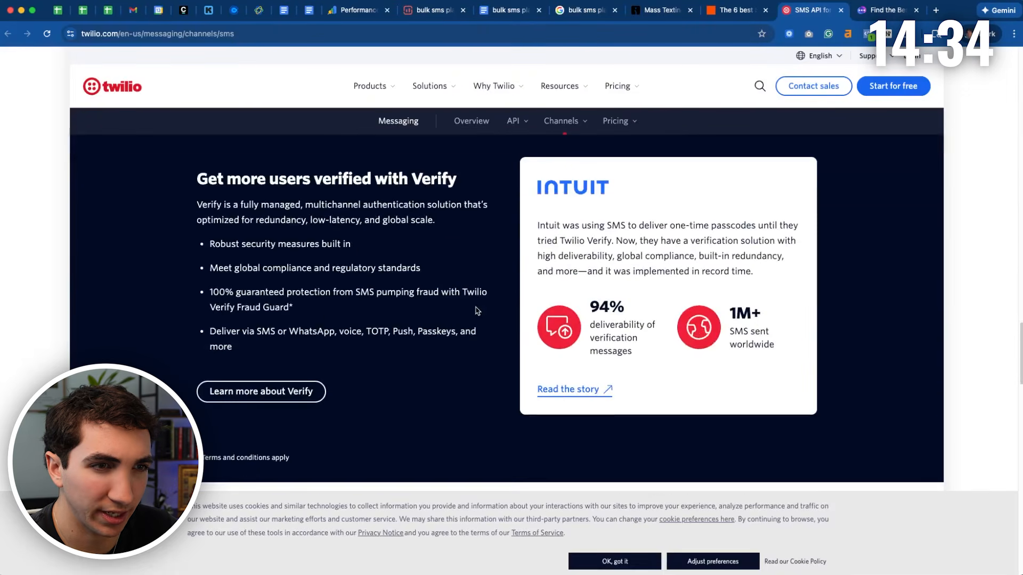
scroll(475, 306, down, 12)
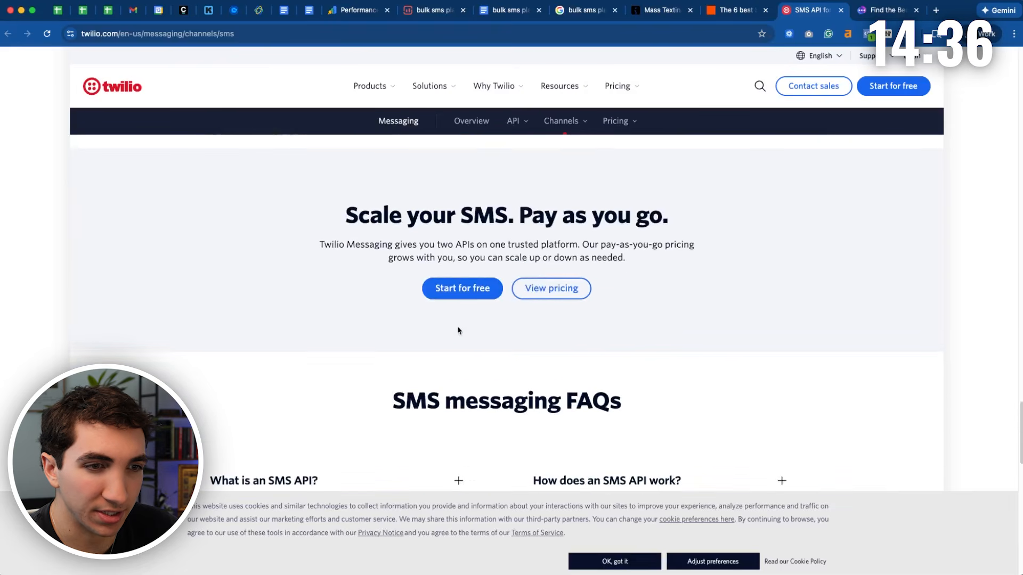
scroll(425, 333, up, 15)
scroll(426, 340, up, 20)
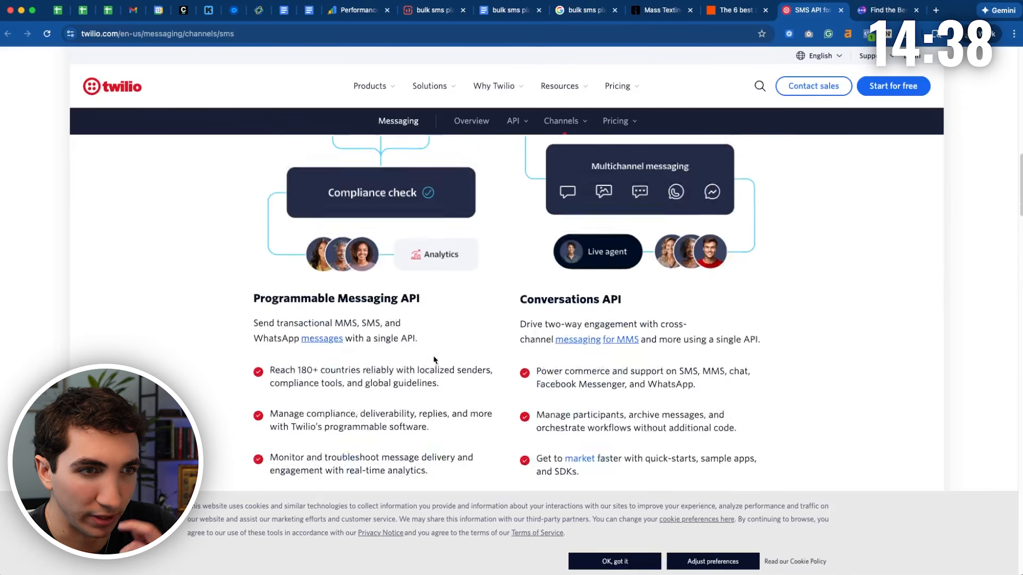
Step: Switch to Notifyre's bulk SMS services article and examine its provider definition, how-to-choose and Top 5 services sections
key(ctrl+Tab)
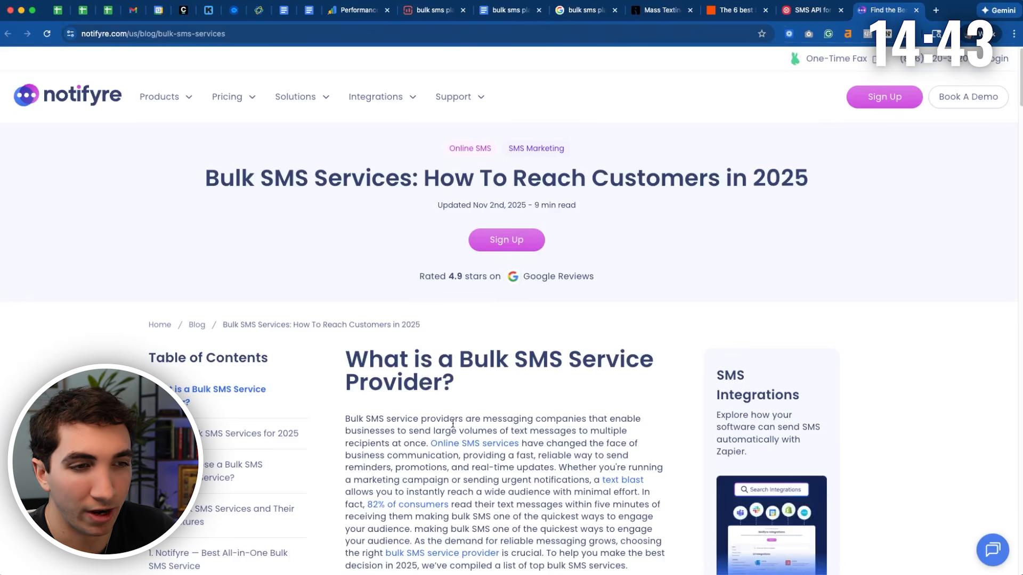
drag(346, 360, 444, 385)
click(458, 394)
scroll(460, 392, down, 10)
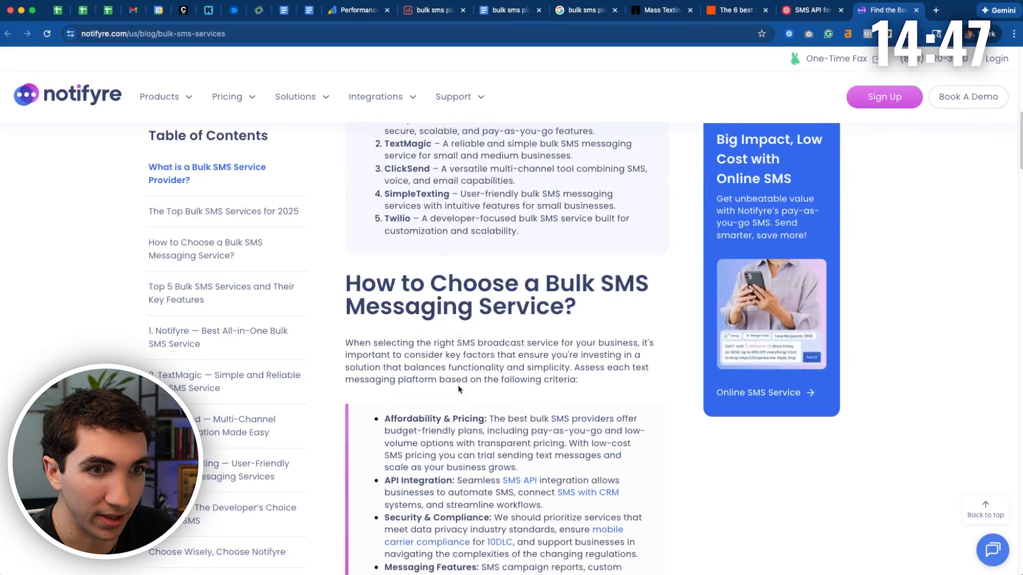
click(440, 308)
scroll(375, 331, down, 7)
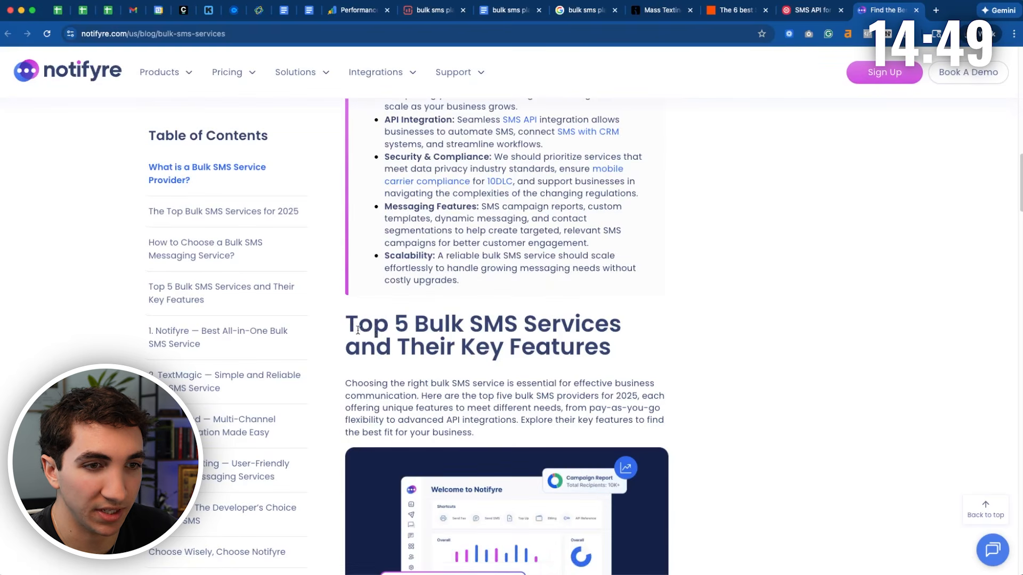
drag(358, 330, 607, 349)
click(607, 349)
Step: Examine the end of the Notifyre article, and recheck its introduction, top services summary and selection criteria
scroll(613, 320, down, 15)
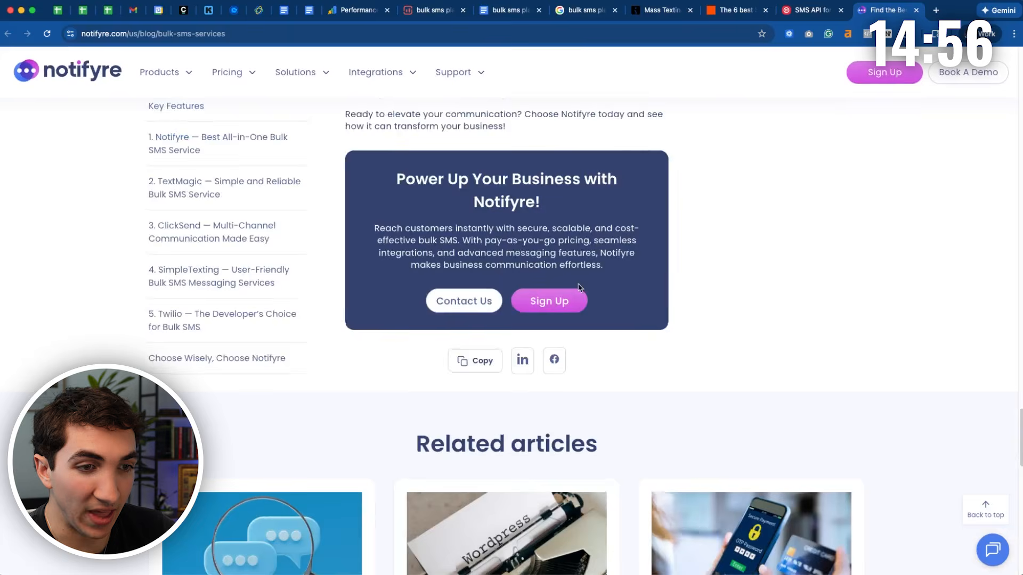
scroll(583, 337, down, 2)
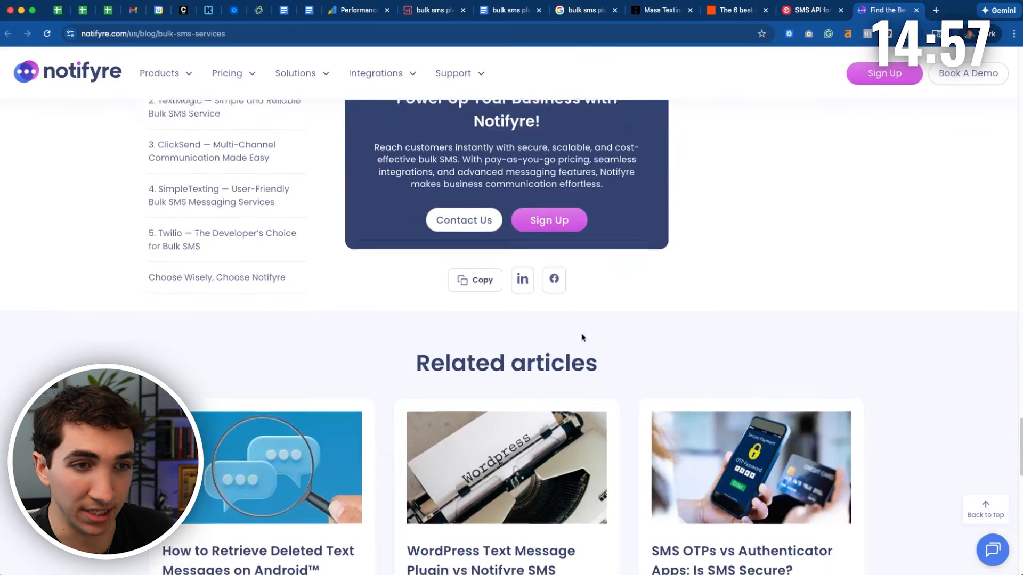
scroll(572, 352, up, 20)
scroll(573, 351, up, 20)
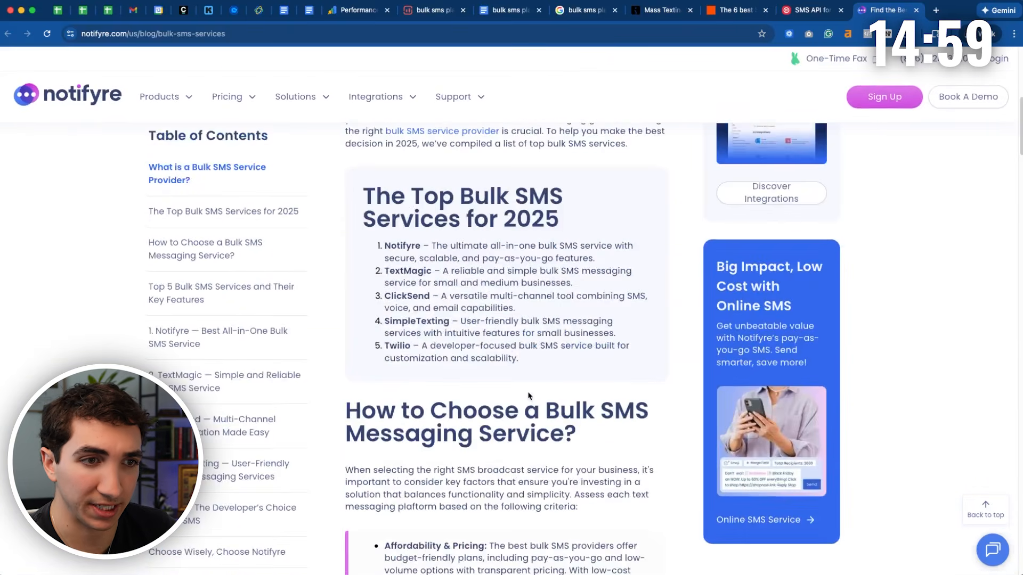
scroll(493, 397, down, 3)
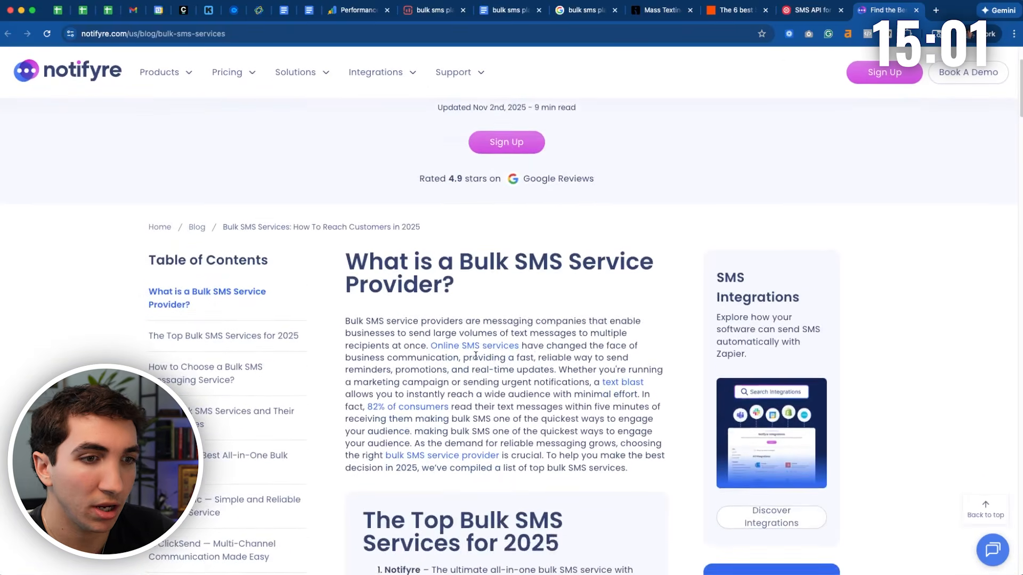
drag(557, 393, 349, 275)
click(377, 296)
scroll(377, 297, down, 15)
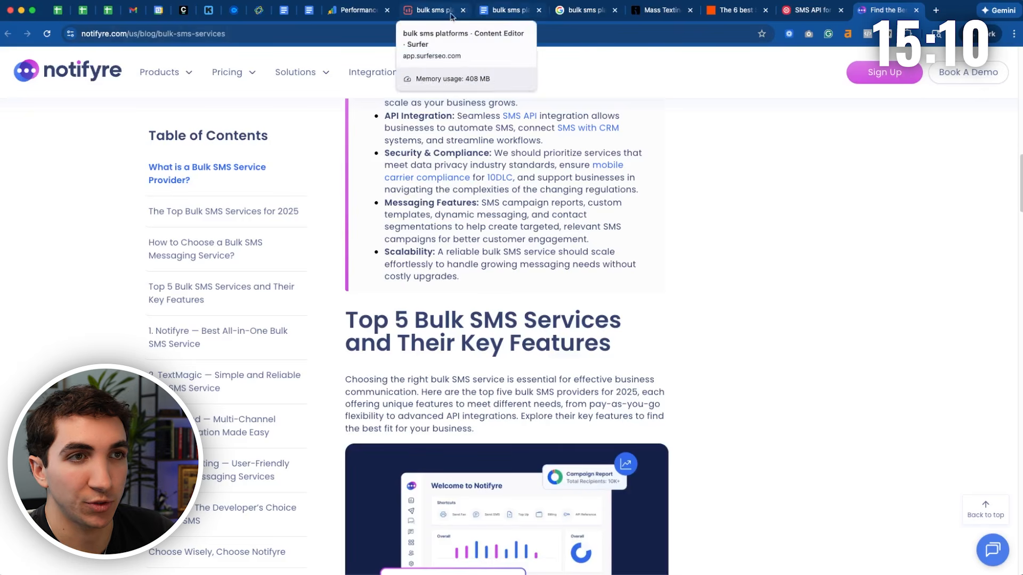
Step: Return to the bulk sms platforms draft in Surfer and examine the Benefits of Using Bulk SMS Platforms section with its subheadings
click(435, 9)
scroll(419, 311, down, 1)
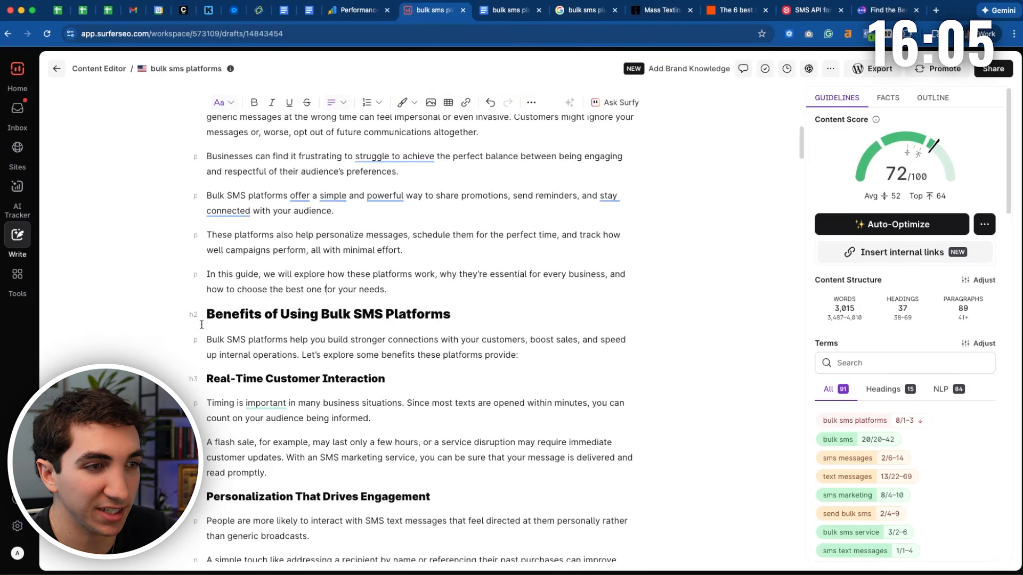
triple_click(491, 322)
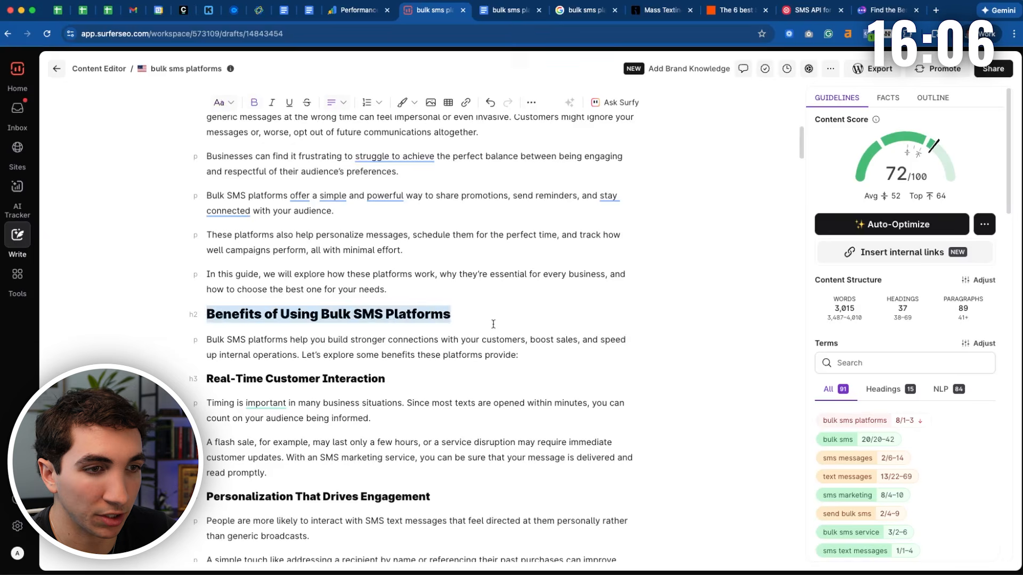
click(208, 338)
scroll(475, 368, down, 2)
scroll(475, 369, down, 3)
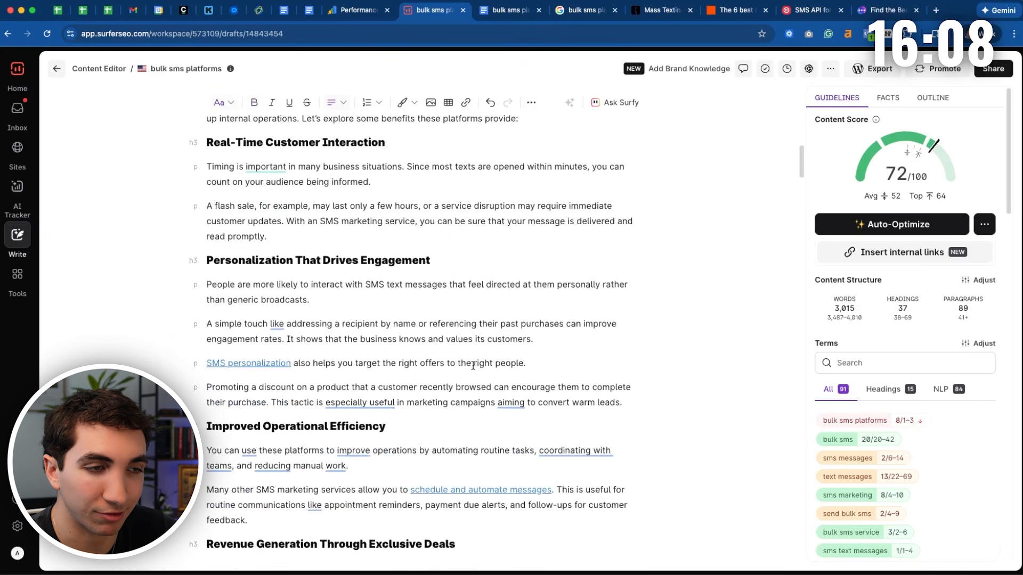
scroll(469, 357, down, 7)
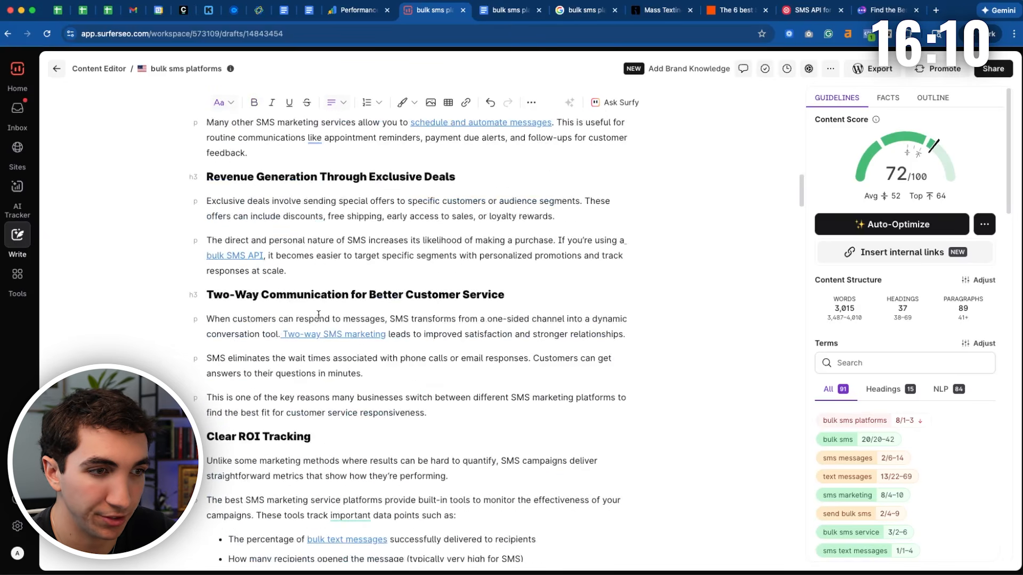
scroll(465, 383, down, 8)
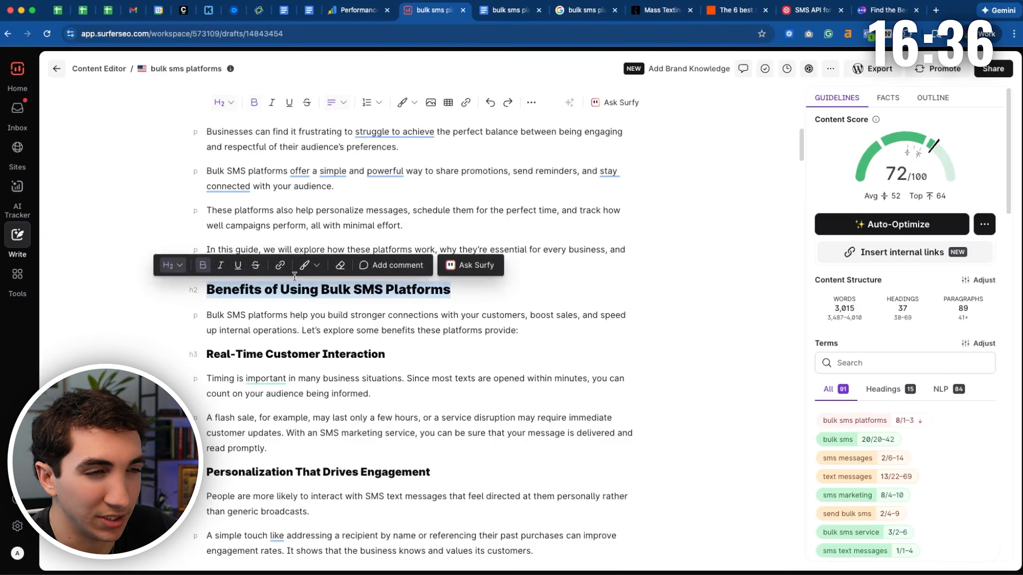
Step: Highlight the heading Benefits of Using Bulk SMS Platforms in orange and look over the section beneath it
click(306, 265)
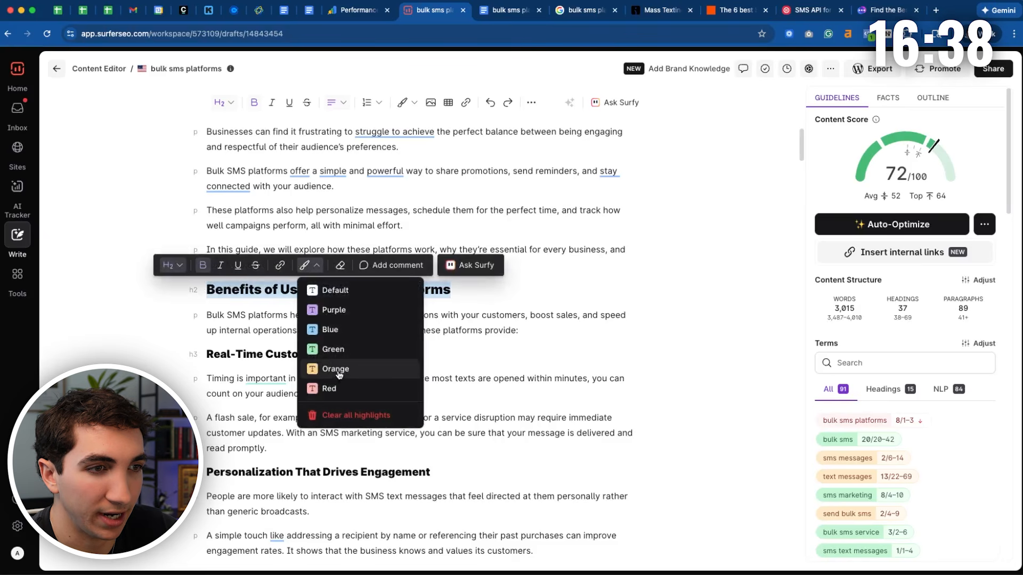
click(338, 374)
scroll(426, 330, down, 1)
drag(205, 261, 567, 327)
scroll(554, 336, down, 8)
click(561, 332)
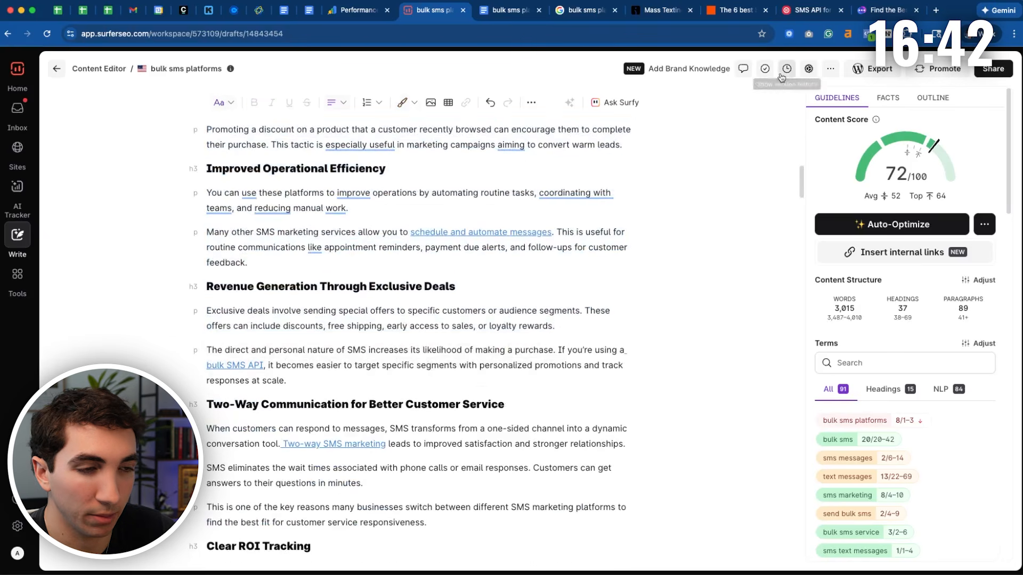
Step: Examine the draft's 5 Best Bulk SMS Platforms and Their Features section, from the Textellent entry through the Textellent differentiators
scroll(456, 275, down, 3)
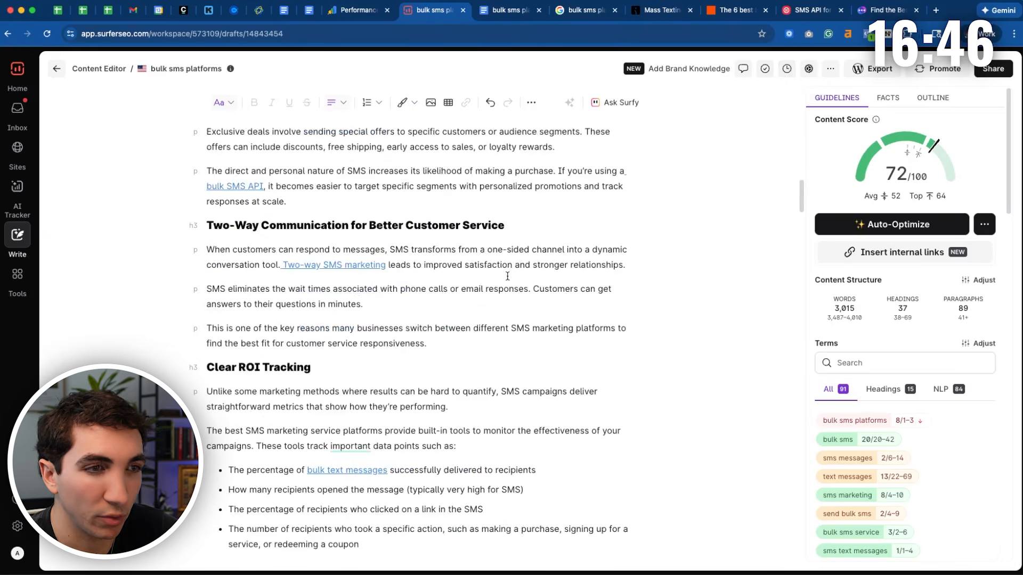
scroll(455, 274, down, 7)
scroll(455, 274, down, 1)
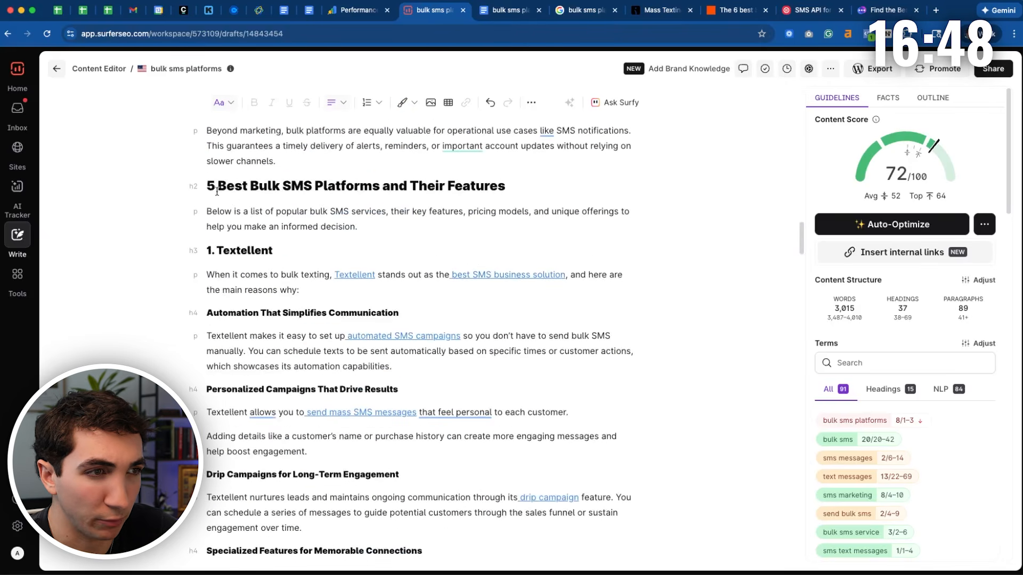
drag(206, 187, 447, 211)
click(440, 247)
scroll(436, 266, down, 20)
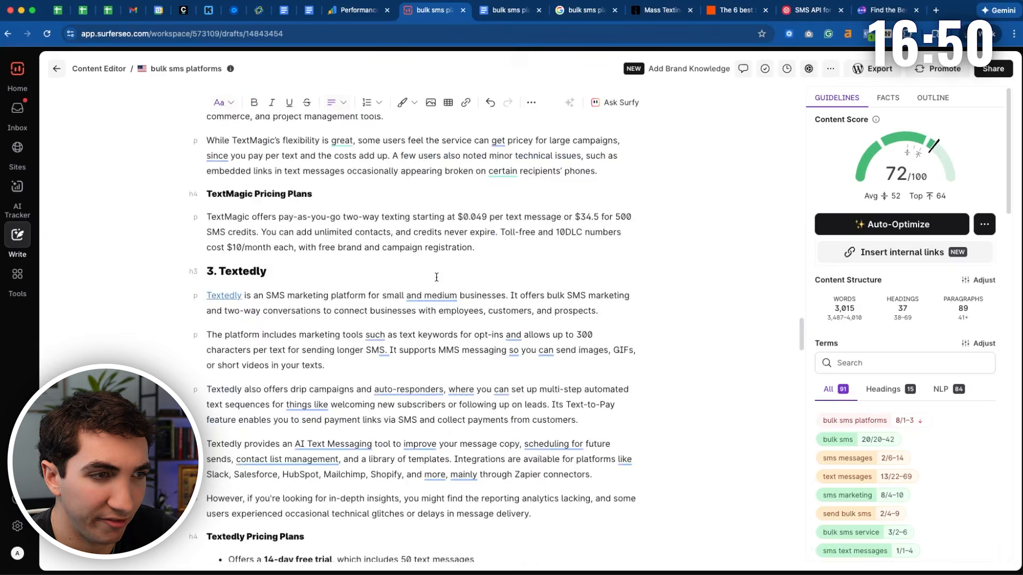
scroll(436, 277, down, 20)
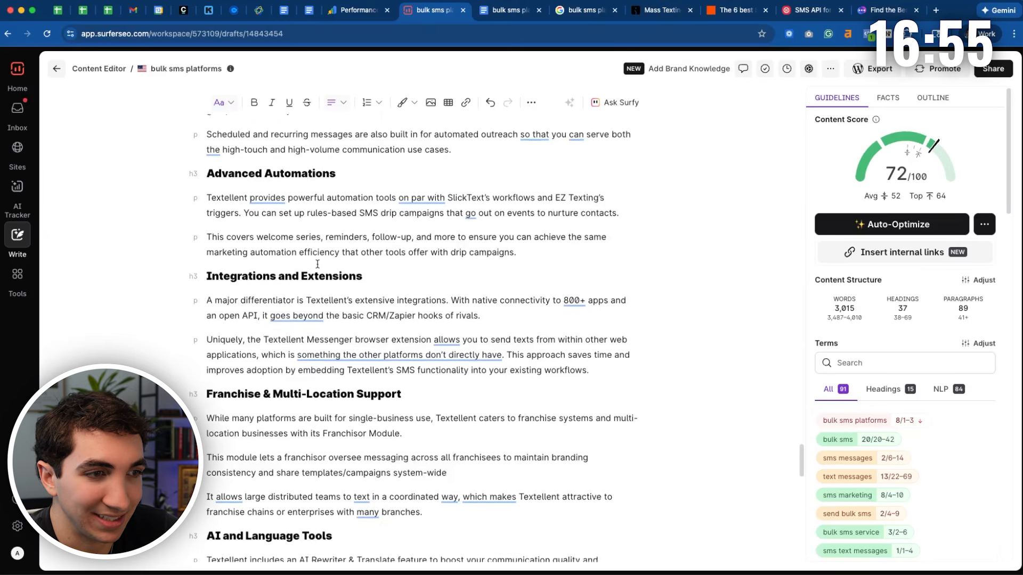
Step: Examine the draft's FAQs About Bulk SMS Platforms and the closing call to action above them
scroll(341, 283, down, 20)
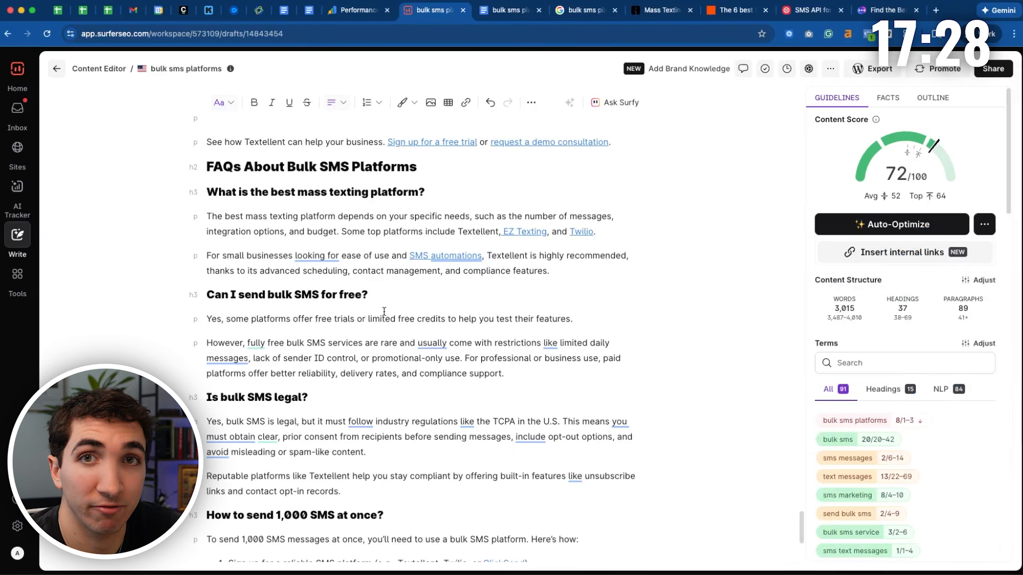
scroll(377, 334, down, 4)
scroll(341, 277, up, 6)
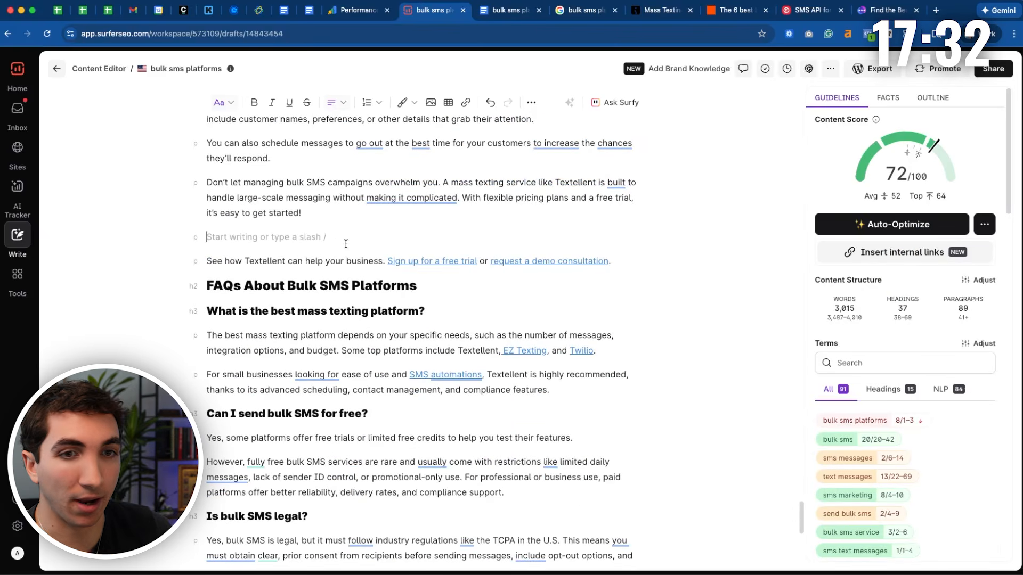
Step: Go to the Omnisend mass texting article and examine how its Omnisend and Sender entries are structured and titled
click(661, 10)
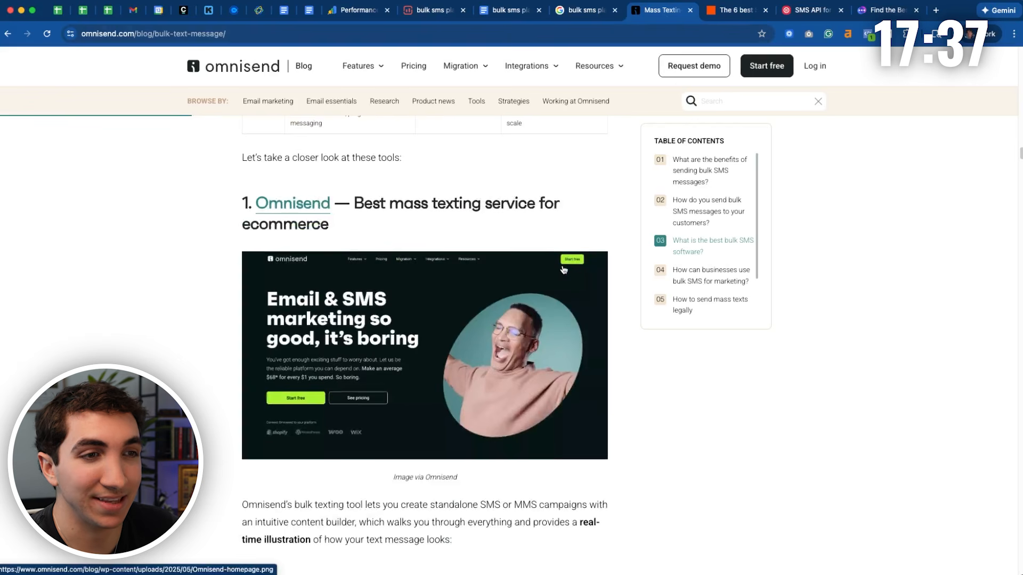
scroll(400, 232, down, 5)
scroll(402, 234, down, 20)
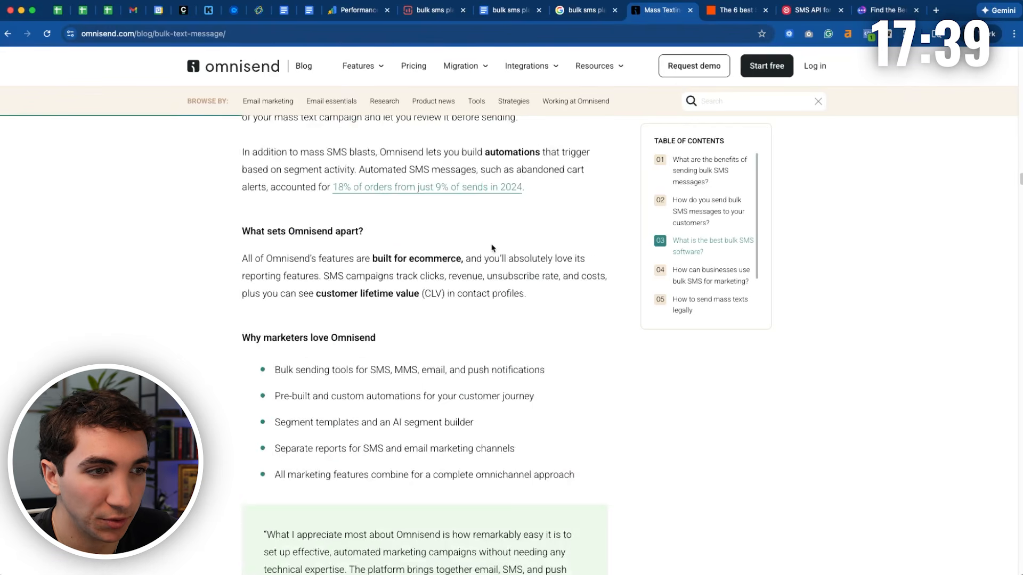
scroll(471, 245, up, 3)
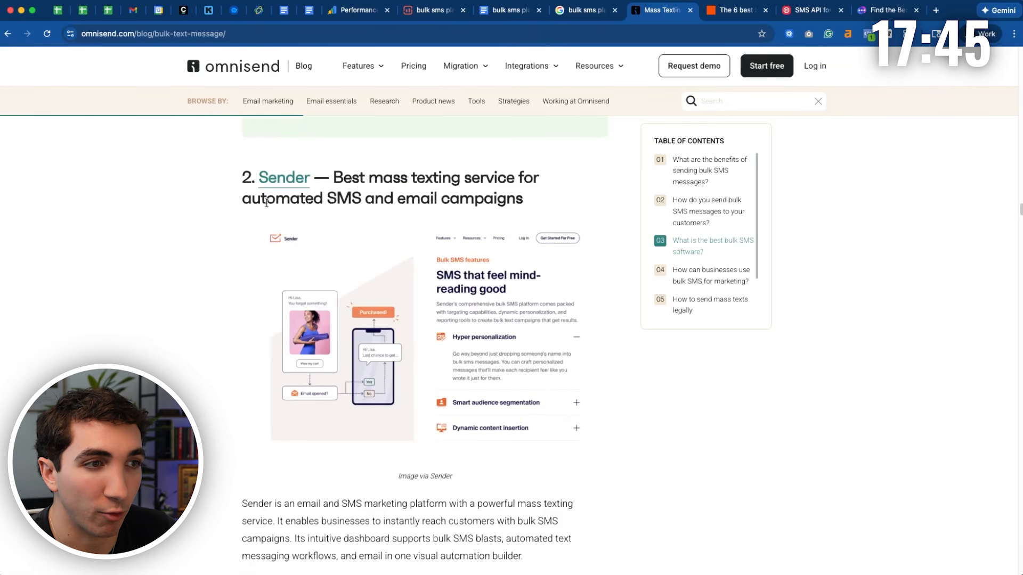
drag(267, 202, 537, 206)
scroll(561, 287, down, 15)
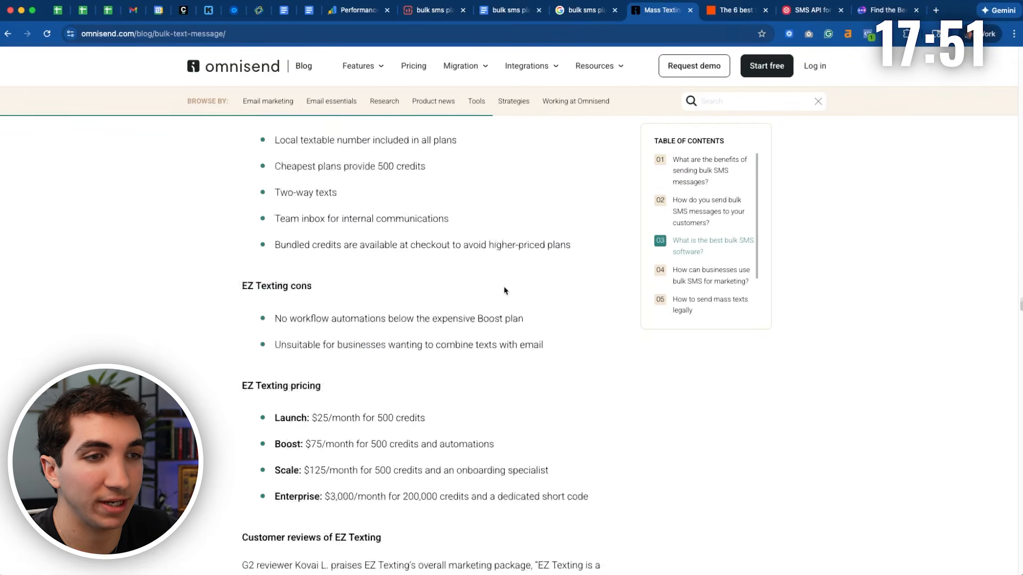
Step: Examine the features, pros, cons, pricing and review subsections of the article's EZ Texting, ClickSend, SlickText and Twilio entries
scroll(503, 289, up, 5)
scroll(517, 294, down, 15)
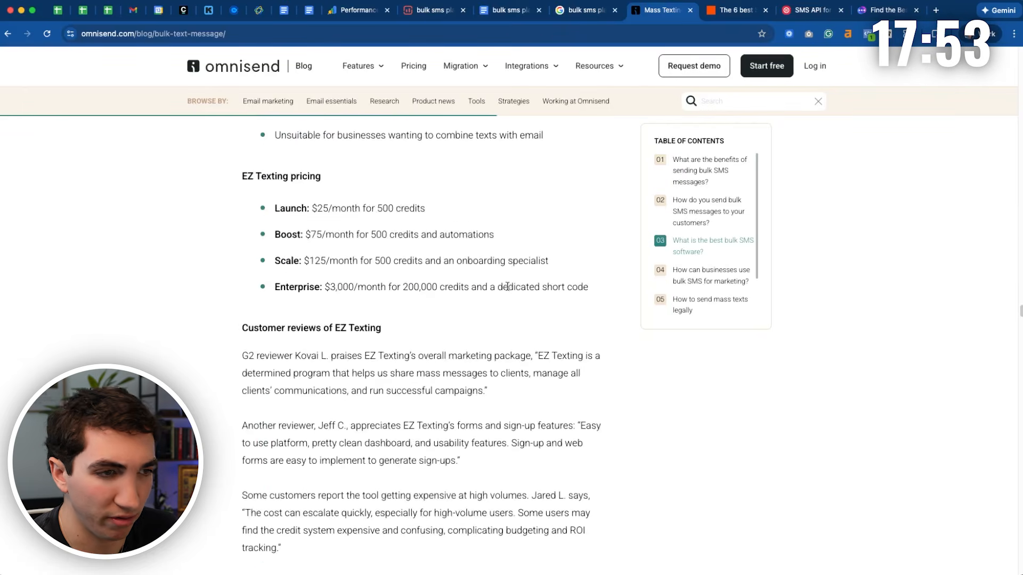
scroll(469, 309, up, 5)
scroll(437, 317, down, 10)
scroll(432, 320, down, 8)
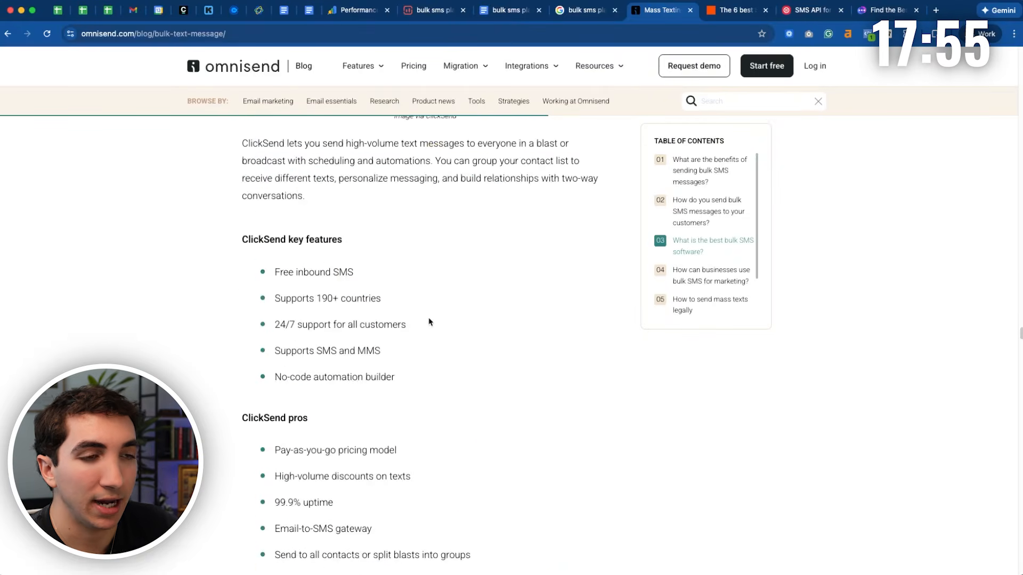
scroll(429, 320, down, 4)
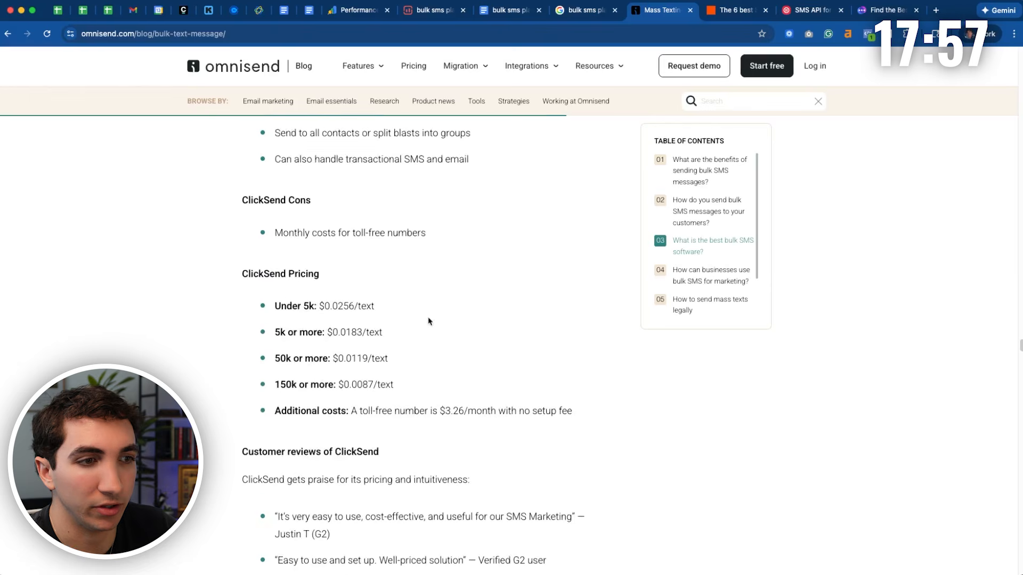
scroll(421, 320, down, 10)
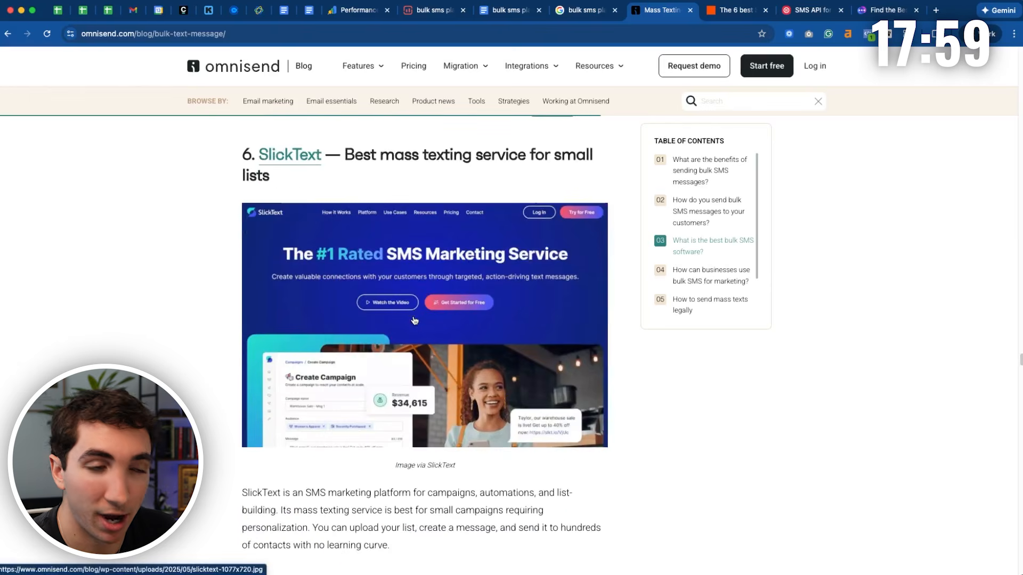
scroll(395, 314, down, 10)
scroll(386, 309, down, 10)
scroll(474, 347, down, 8)
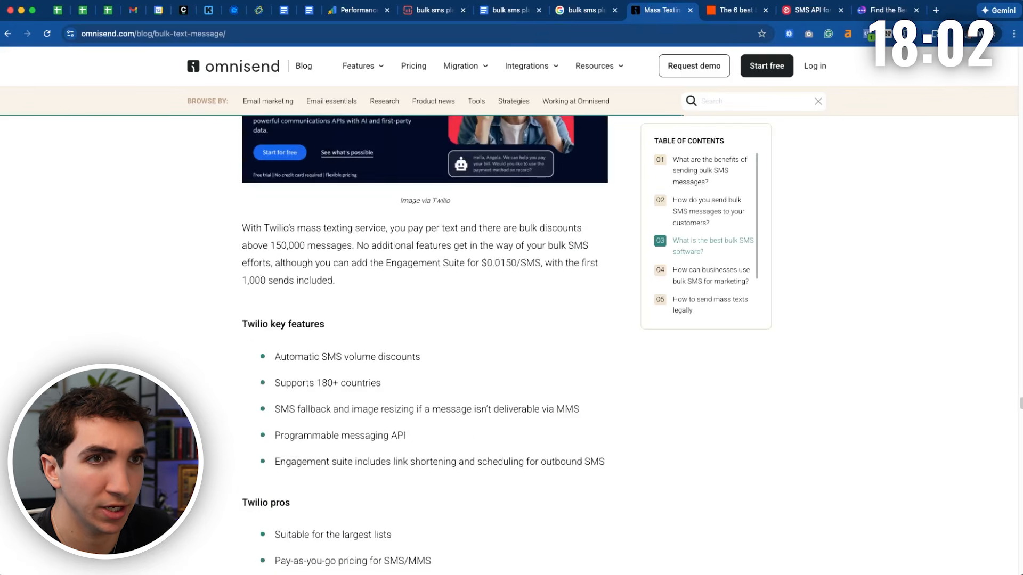
Step: Return to the Surfer draft and highlight the heading What Makes Textellent Stand Out in orange
click(436, 16)
scroll(421, 349, up, 15)
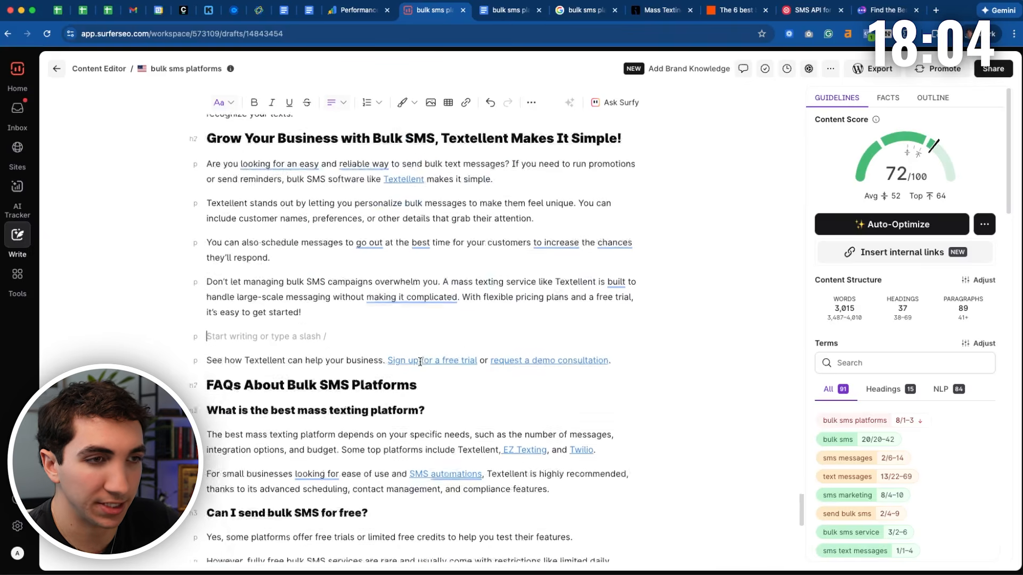
scroll(399, 340, up, 15)
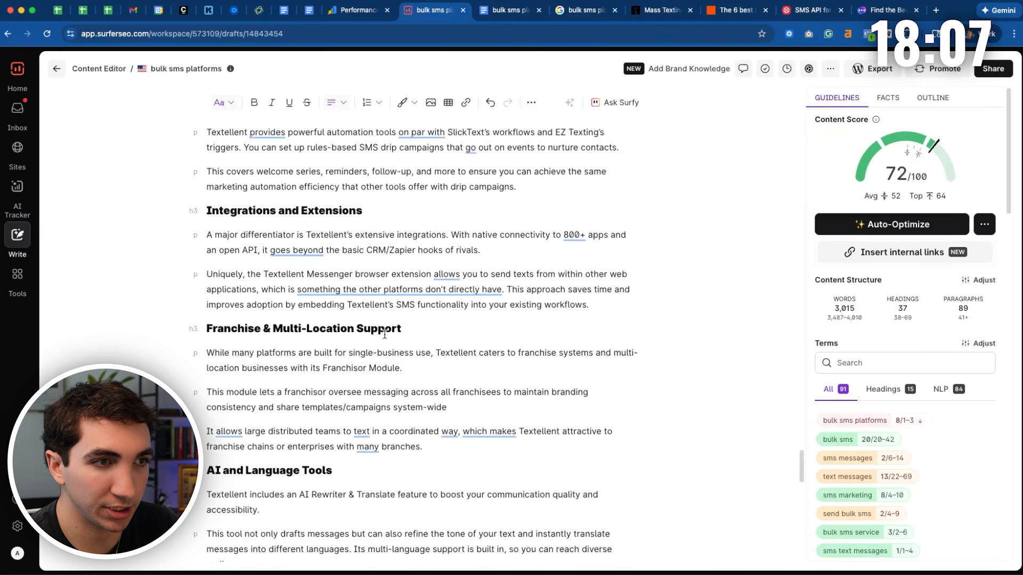
scroll(514, 299, down, 3)
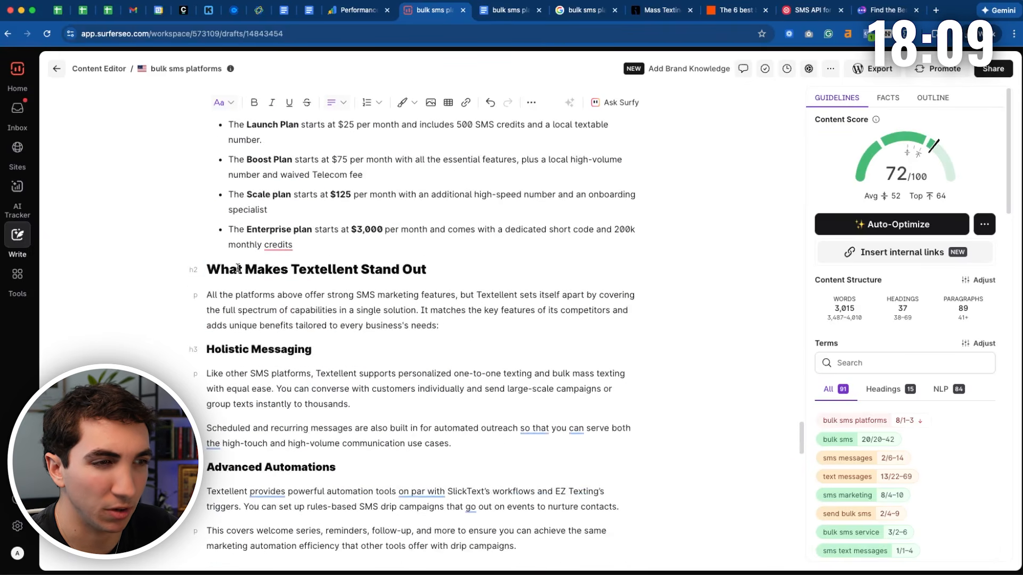
drag(207, 269, 352, 264)
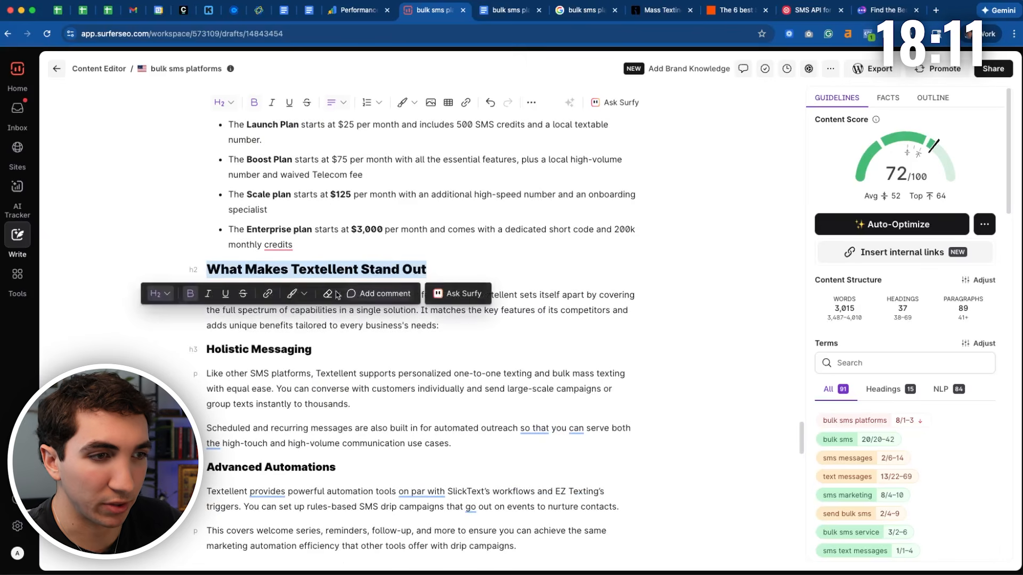
click(304, 293)
click(320, 397)
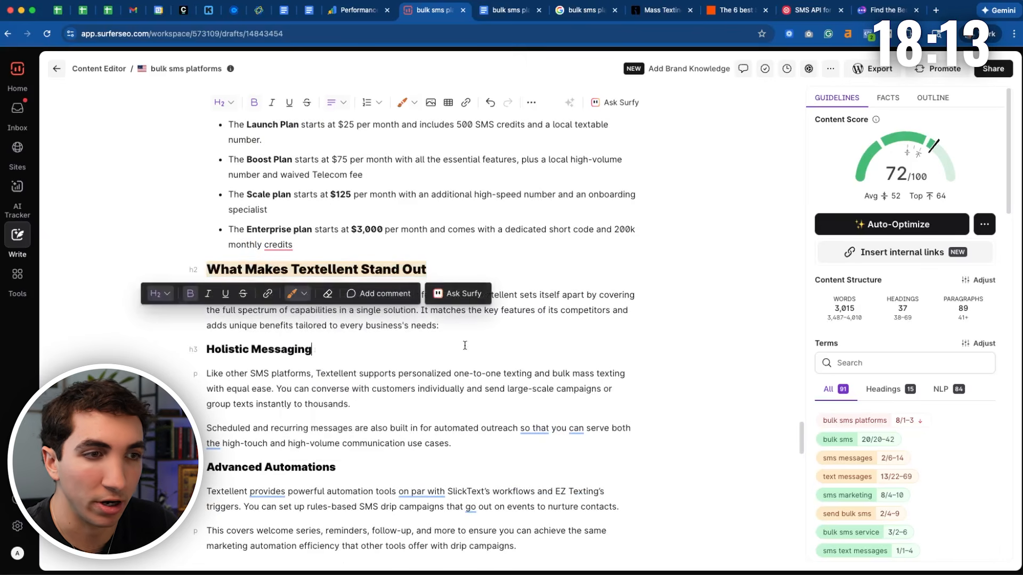
click(465, 346)
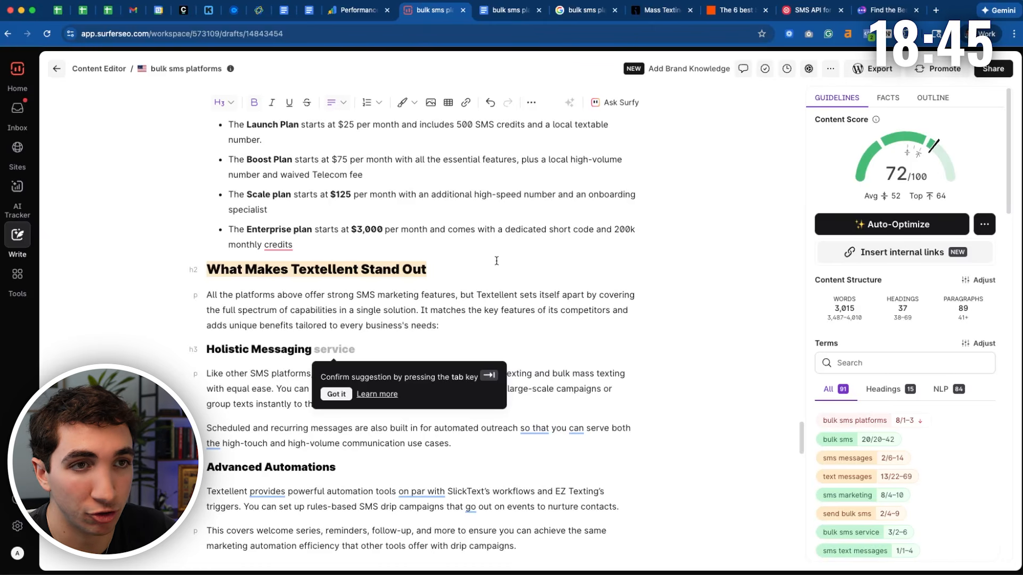
Step: Close the competitor articles, the Google results and the bulk sms platforms document, keeping Search Console and the Surfer draft open
click(614, 11)
click(614, 11)
click(615, 10)
click(614, 11)
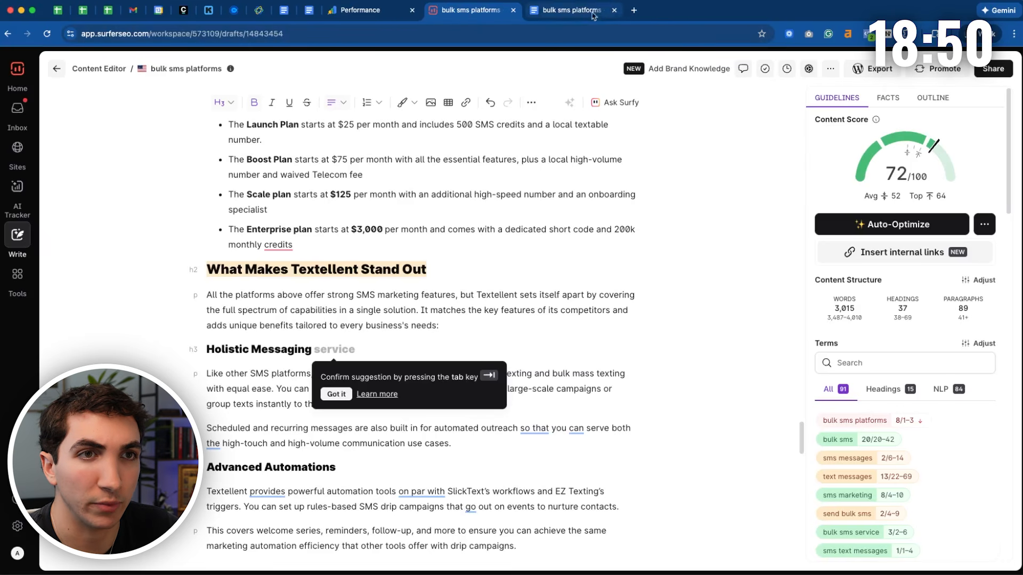
click(614, 10)
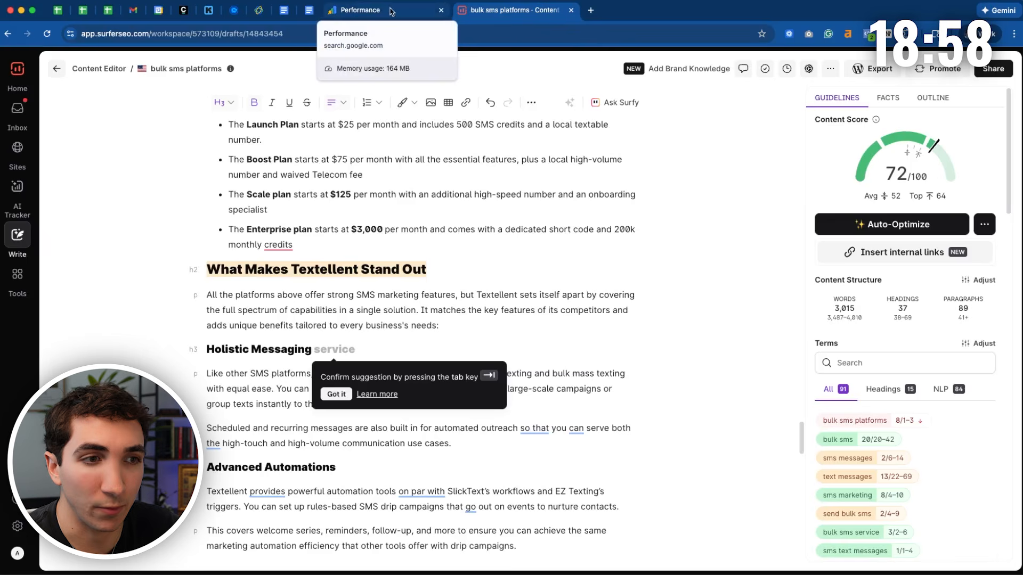
Step: In Search Console, limit the blog post's performance report to 7 days and sort its top queries by impressions
click(390, 11)
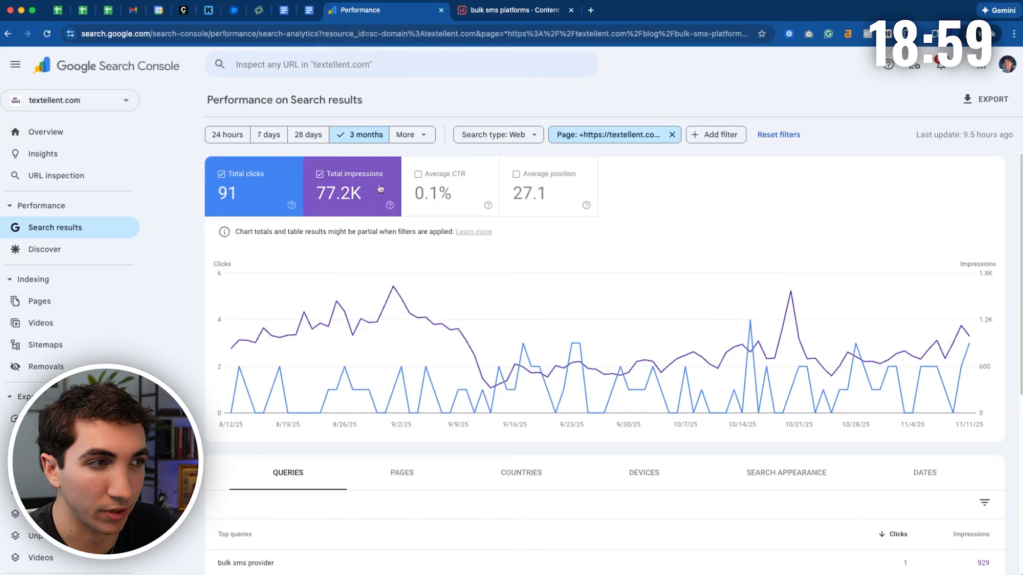
scroll(352, 279, down, 2)
scroll(352, 280, down, 2)
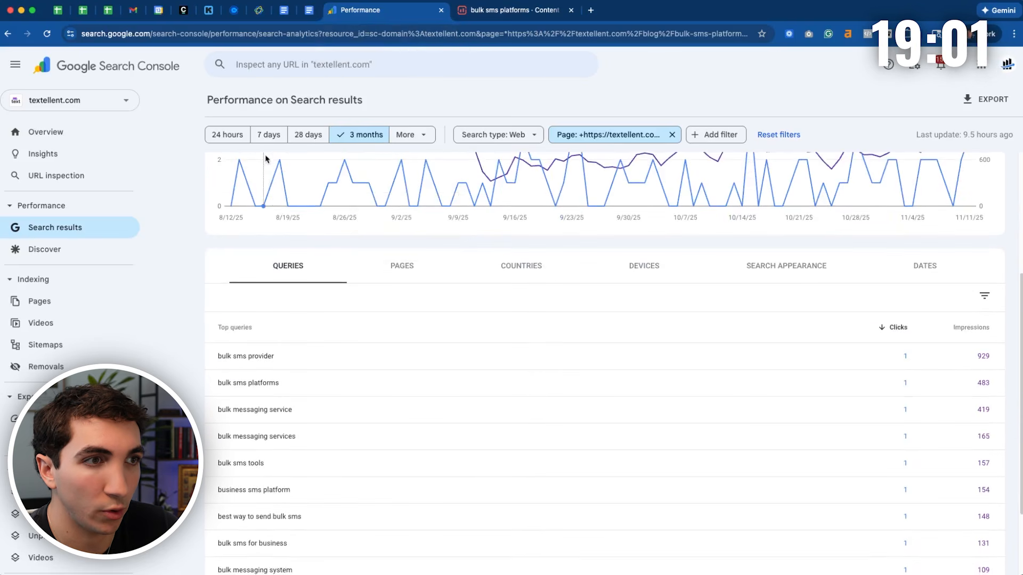
click(264, 137)
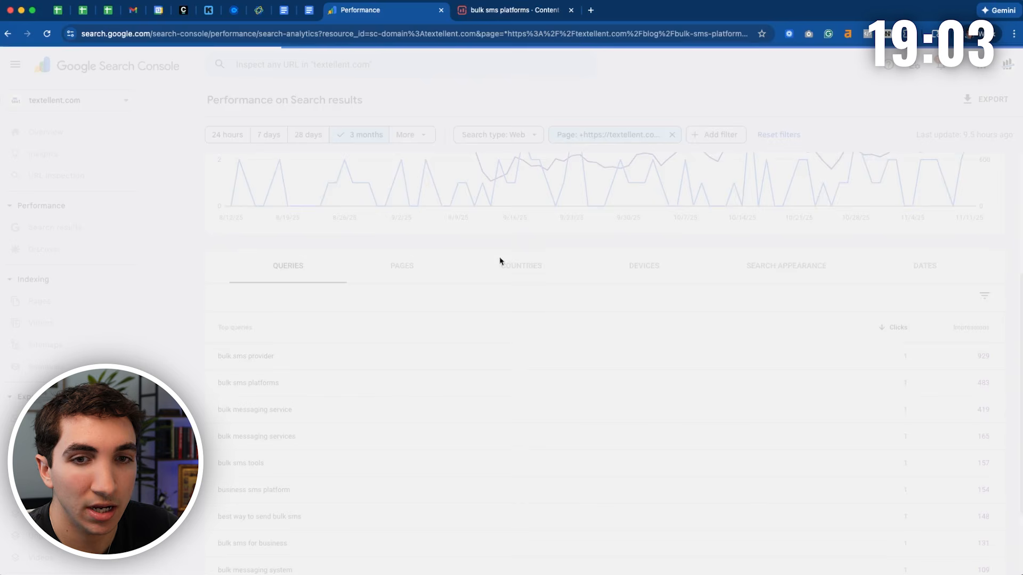
scroll(304, 393, down, 4)
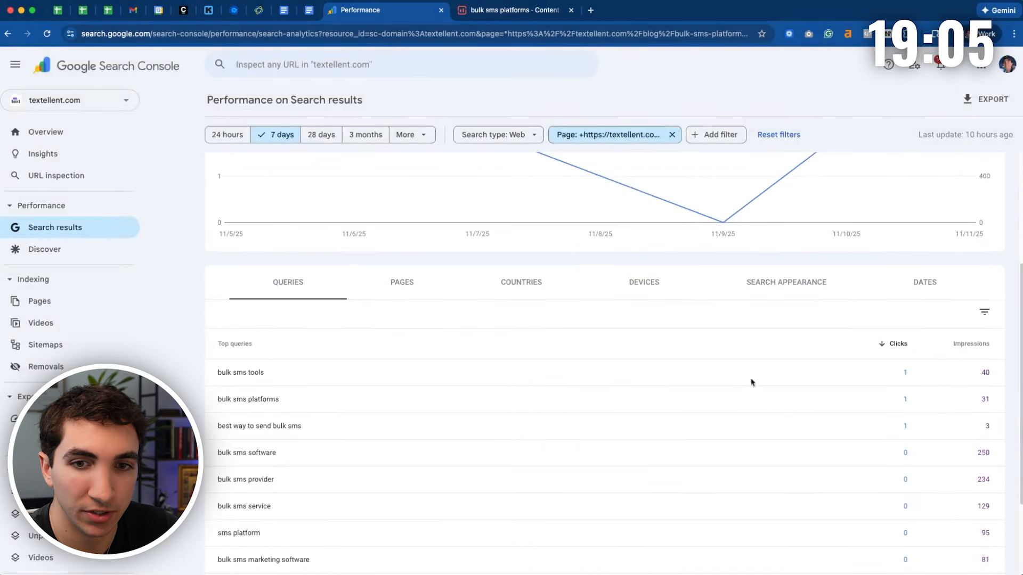
click(969, 345)
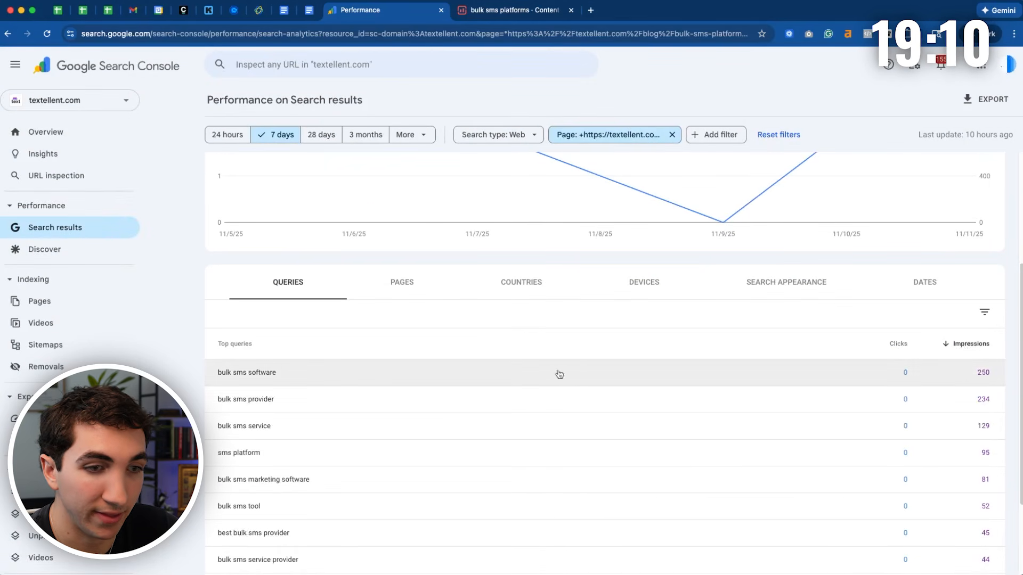
scroll(396, 367, down, 2)
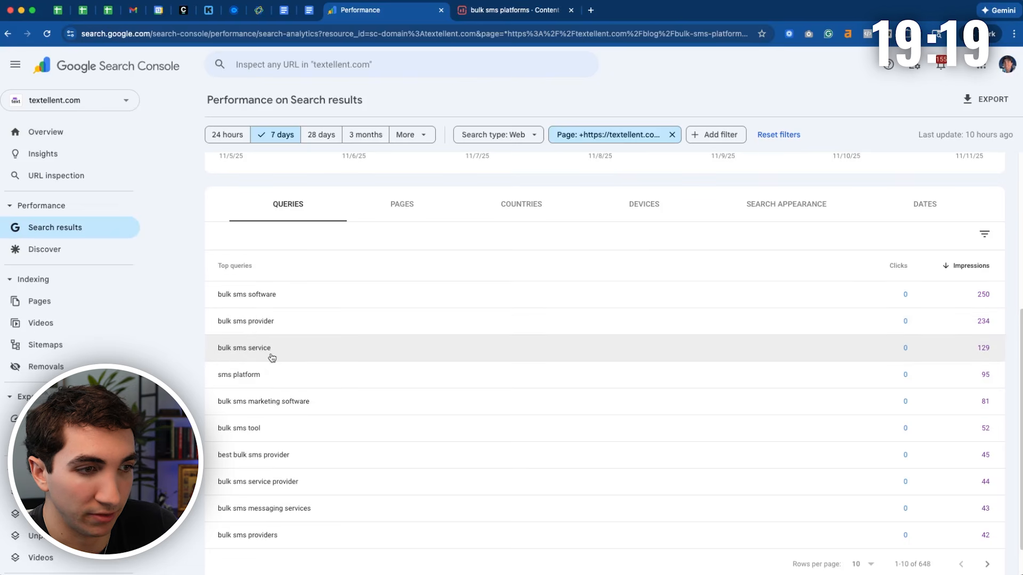
Step: Look for the query bulk sms software among the Surfer draft's suggested terms, then return to the Search Console query list
click(511, 11)
scroll(693, 239, down, 3)
scroll(909, 186, down, 3)
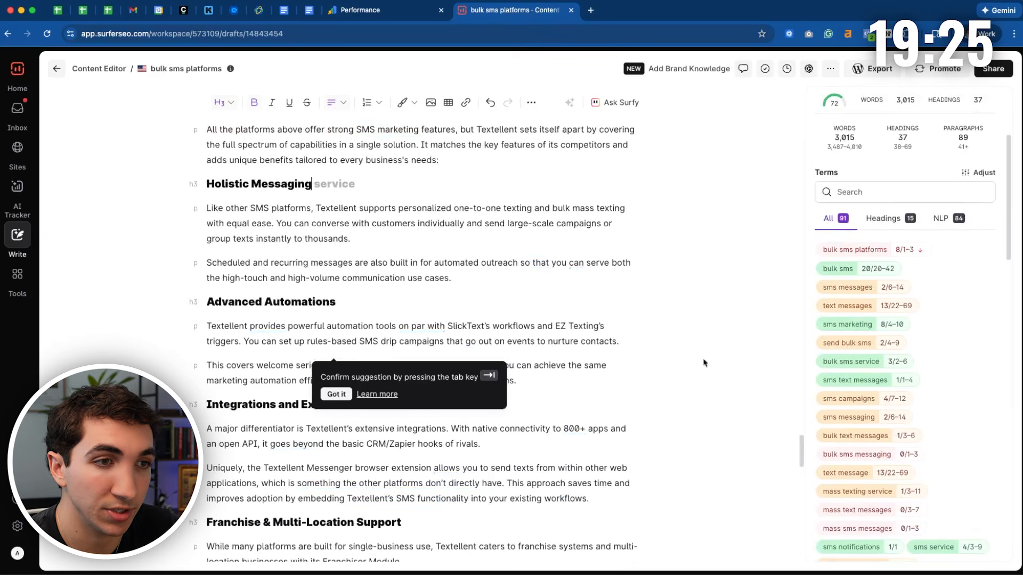
scroll(886, 410, down, 5)
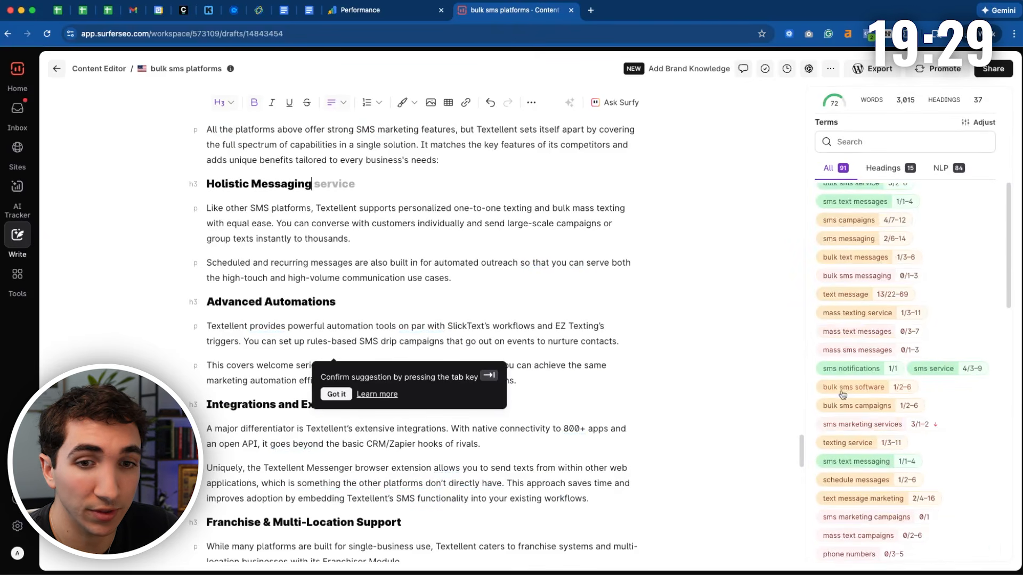
mouse_move(839, 396)
click(398, 16)
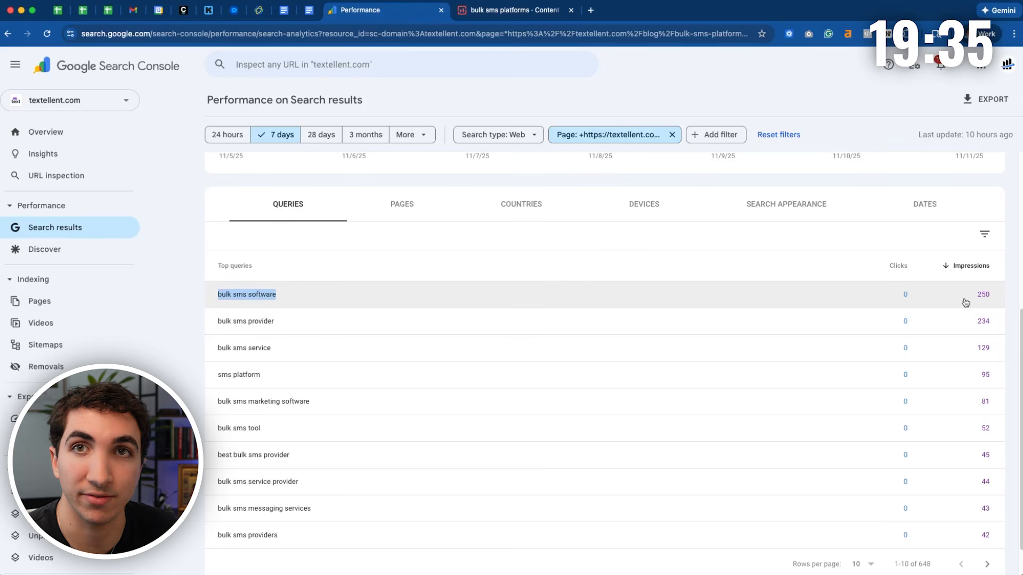
Step: Search the Surfer draft for the word "provider" and check it against the bulk sms provider query in Search Console
click(542, 16)
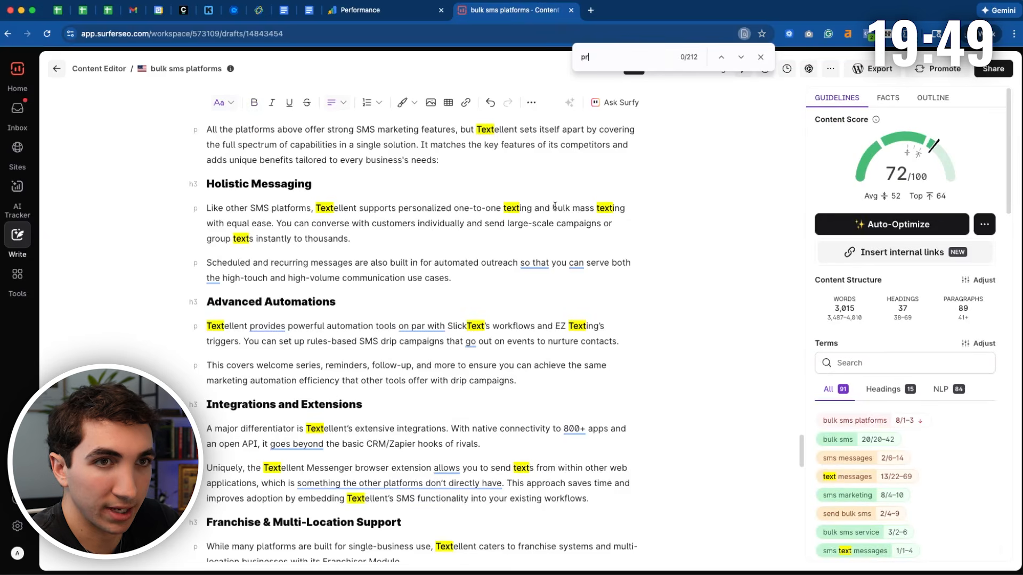
text(provider)
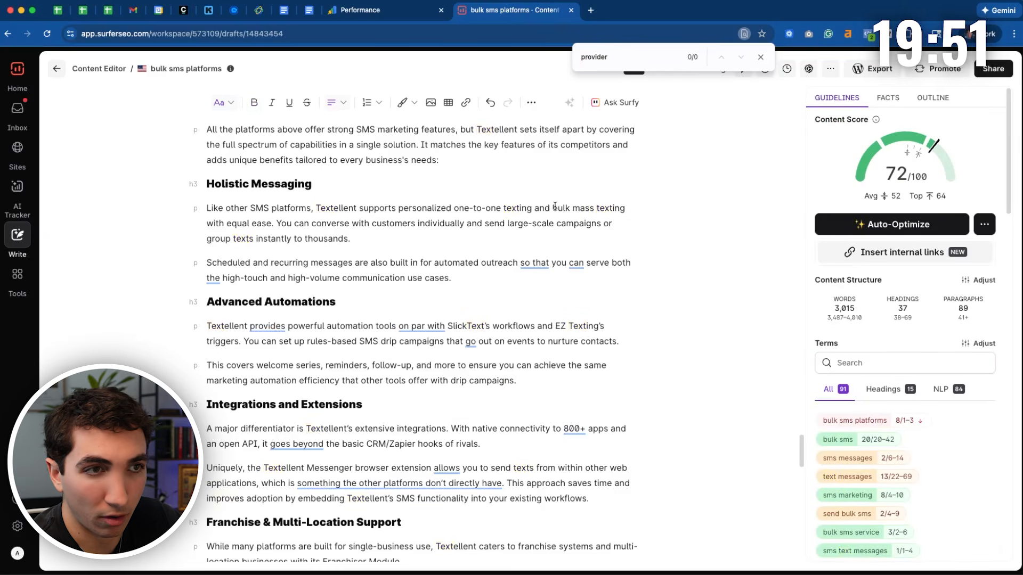
key(Escape)
click(360, 9)
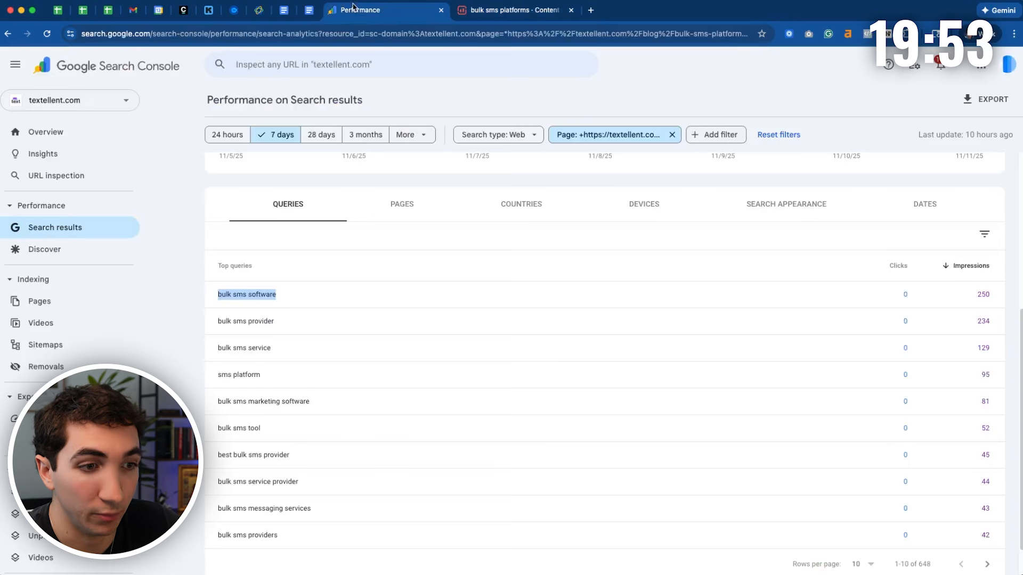
drag(274, 322, 219, 330)
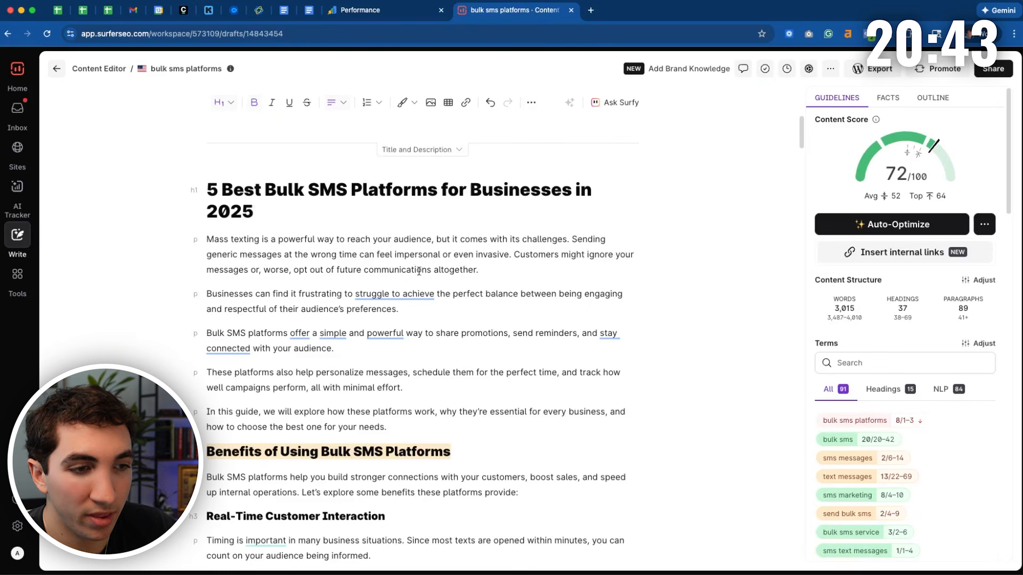
Step: Add a paragraph after the opening one: "Customers read texts immediately, which makes texting for business marketing one of the most reliable communication platforms."
drag(412, 430, 207, 239)
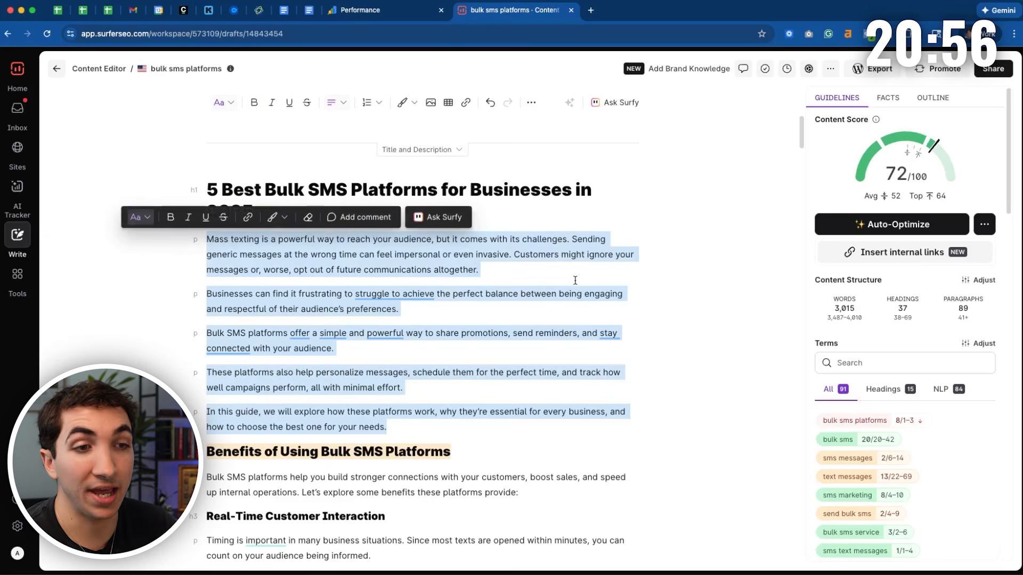
click(575, 281)
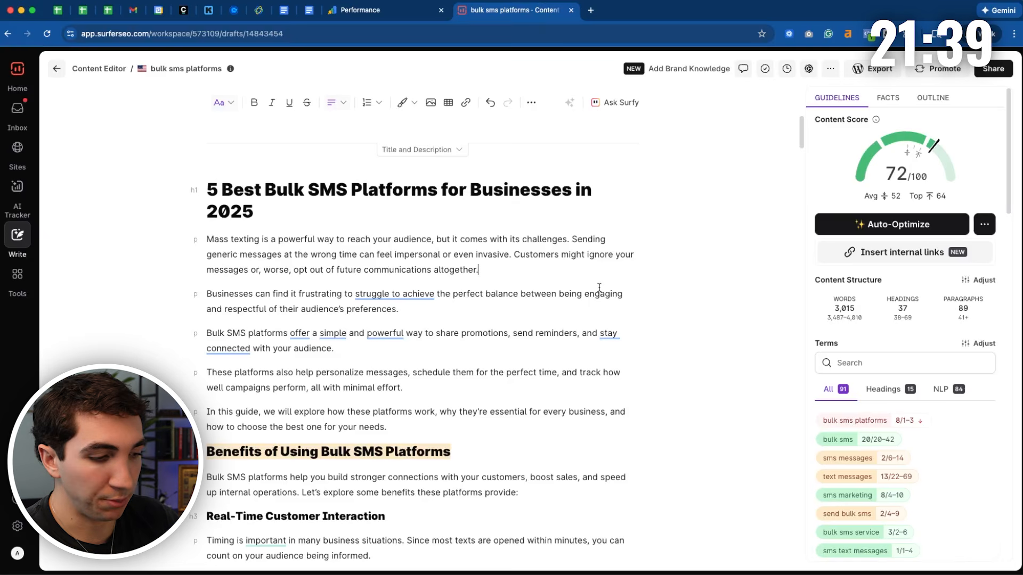
key(Return)
text(Custom)
text(ers r)
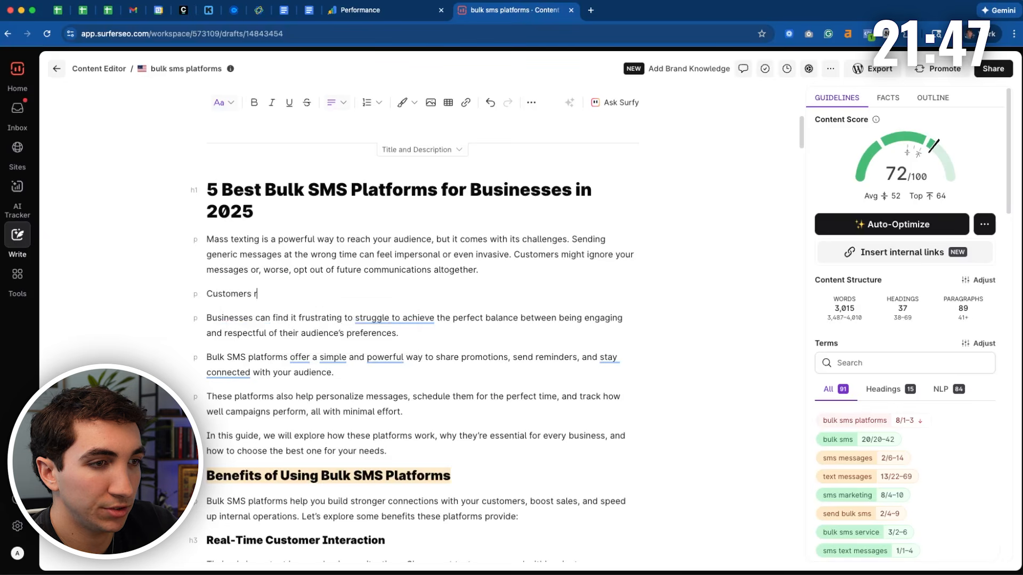
text(ead texts imme)
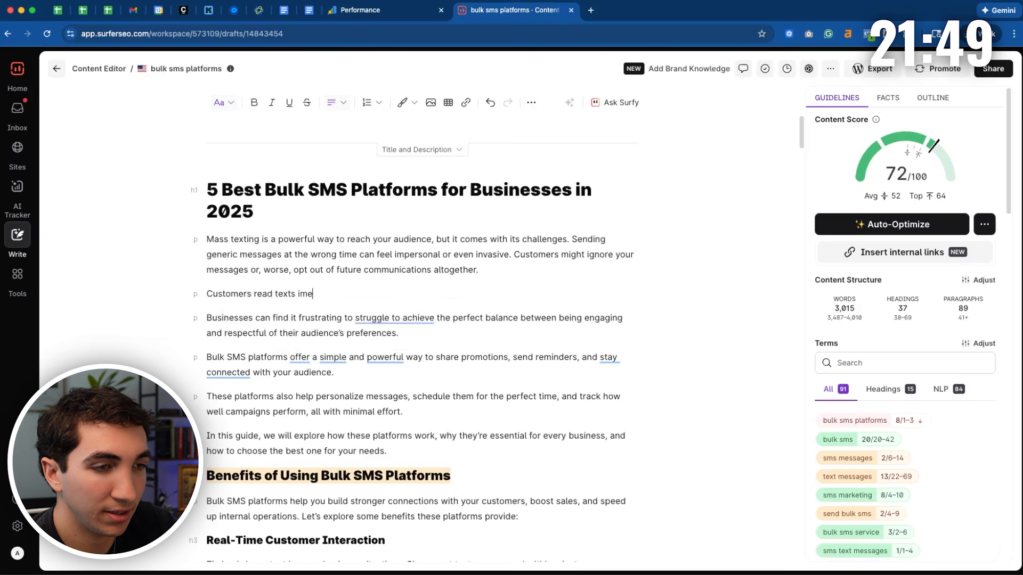
text(diately, which )
text(makes)
text(texting f)
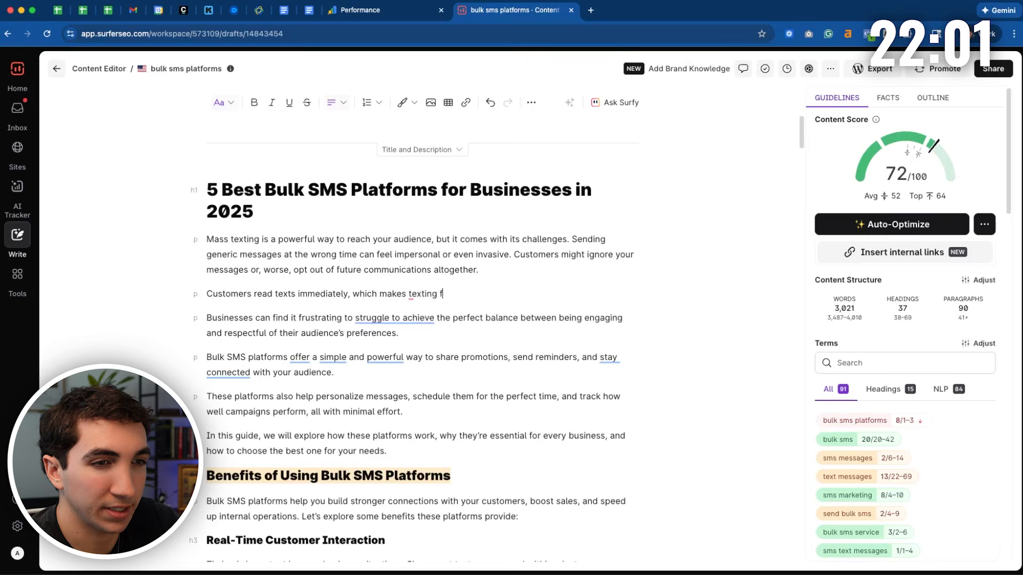
text(or business marketin)
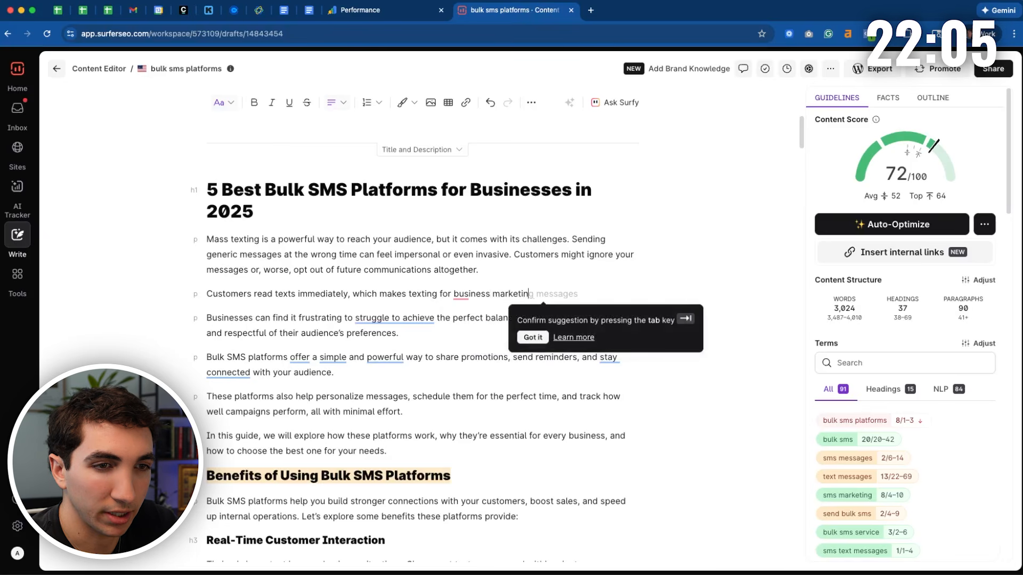
text(g one of the most reliable co)
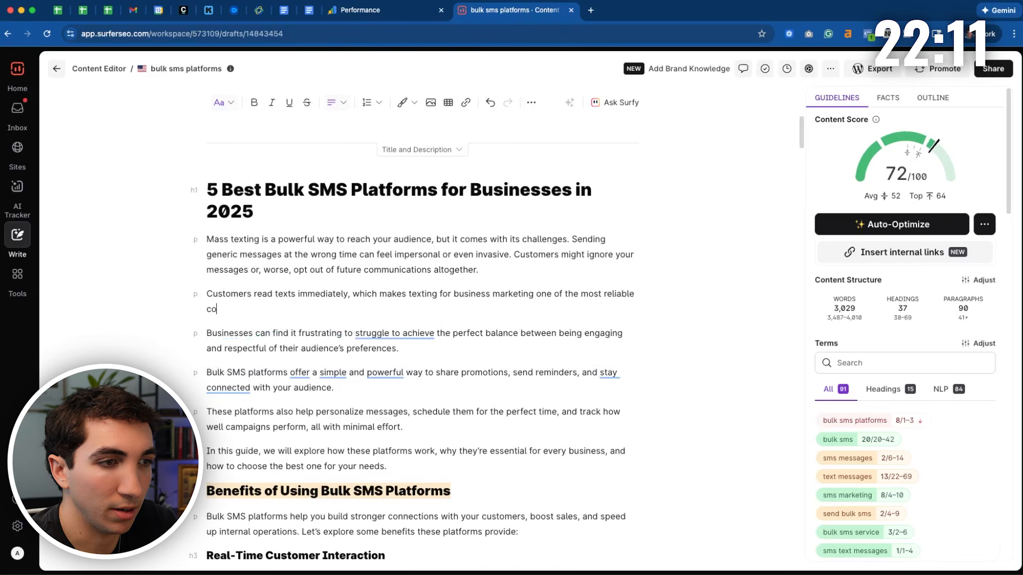
text(mmunication platforms,)
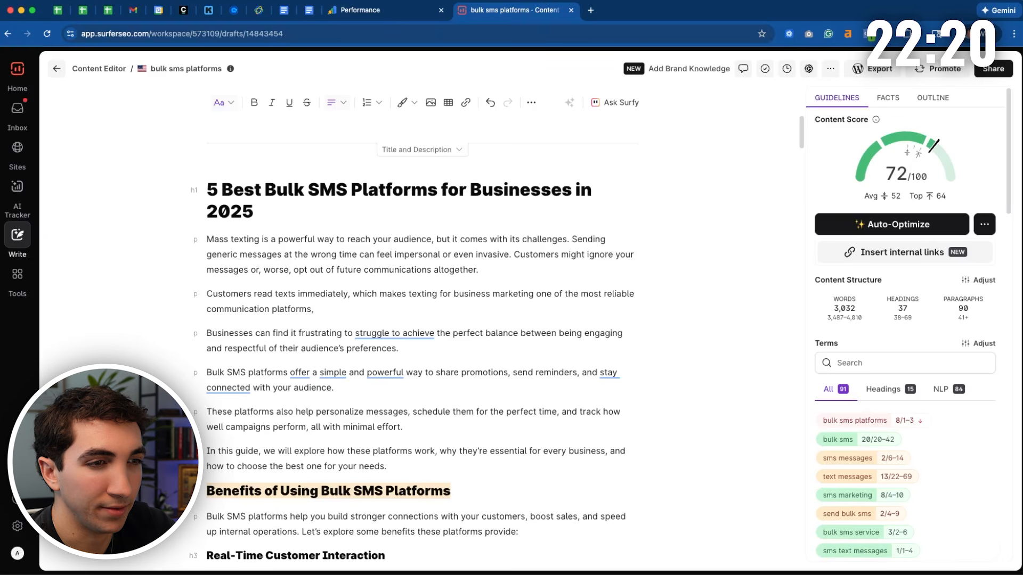
key(BackSpace)
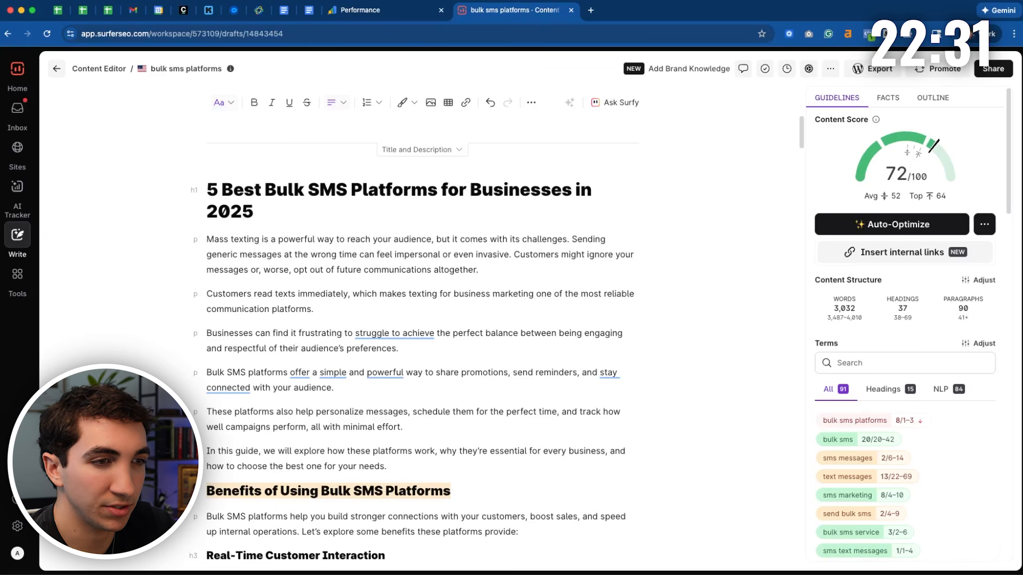
Step: Extend the new paragraph with the sentence "But when your audience grows, that's where the challenge comes in."
text(But when your )
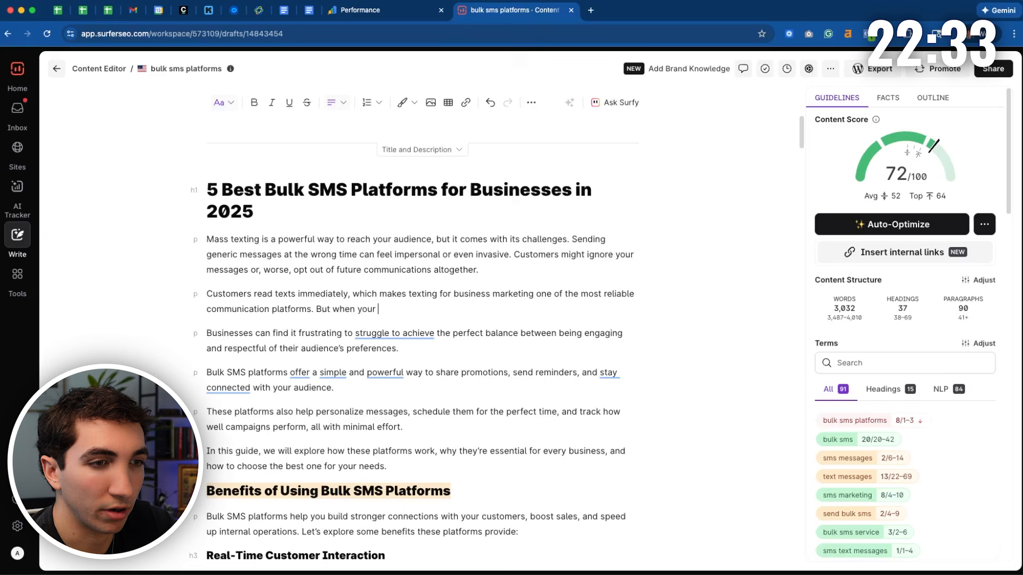
text(audience grows, that)
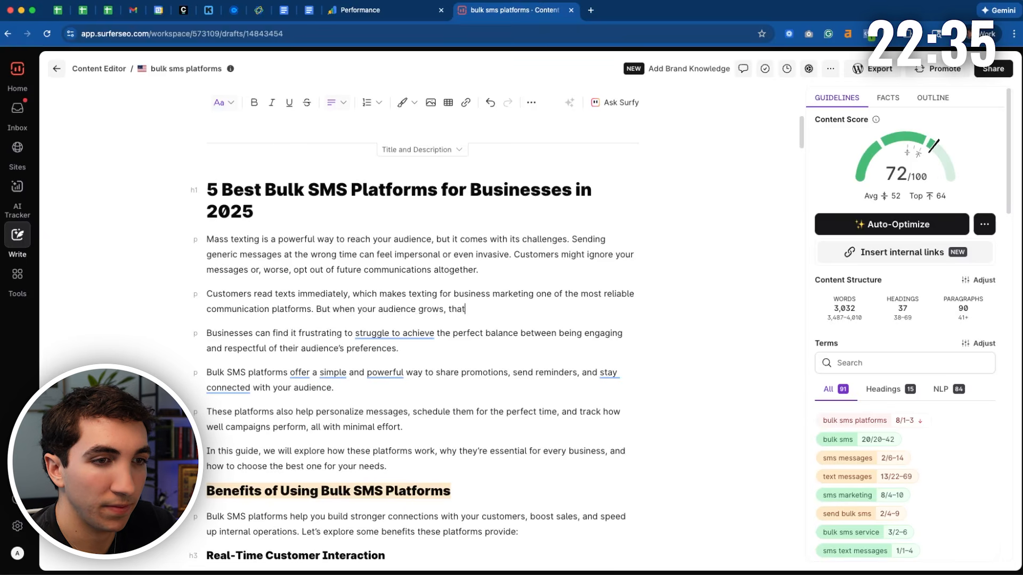
text('s where the challenge come)
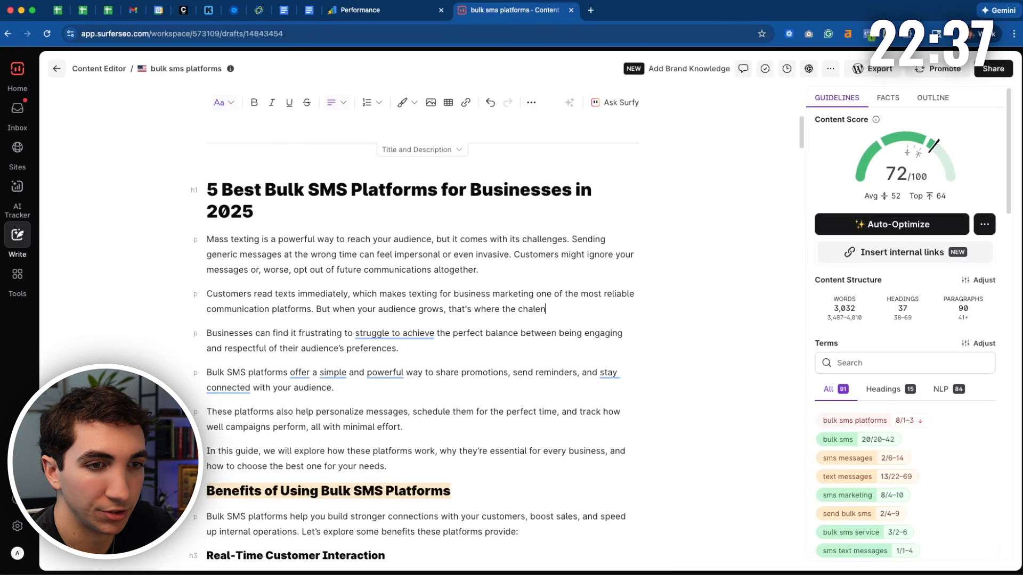
text(s in.)
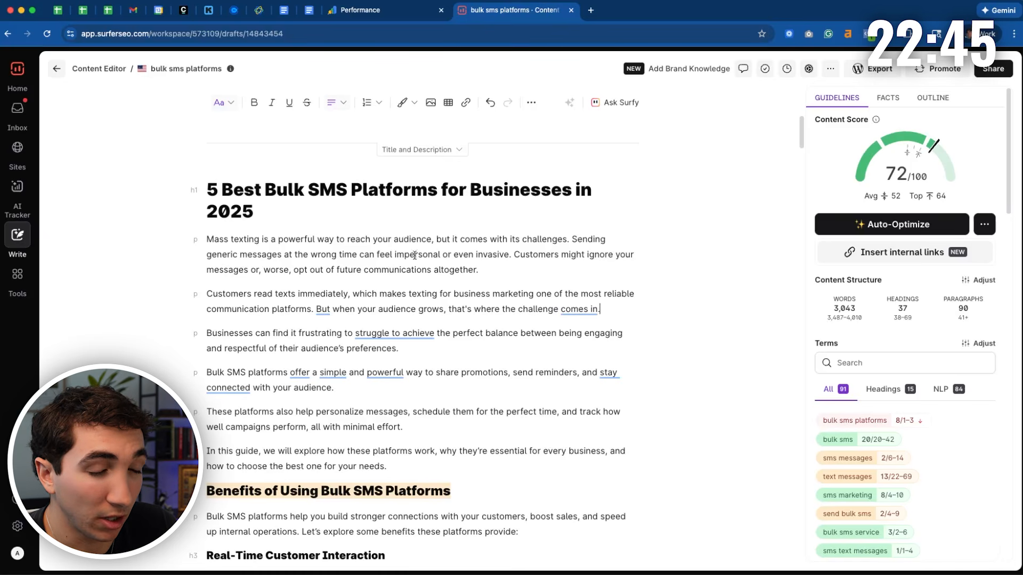
Step: Reread the new challenge sentence and delete the old opening paragraph that begins with "Mass texting is a powerful way"
drag(316, 309, 665, 313)
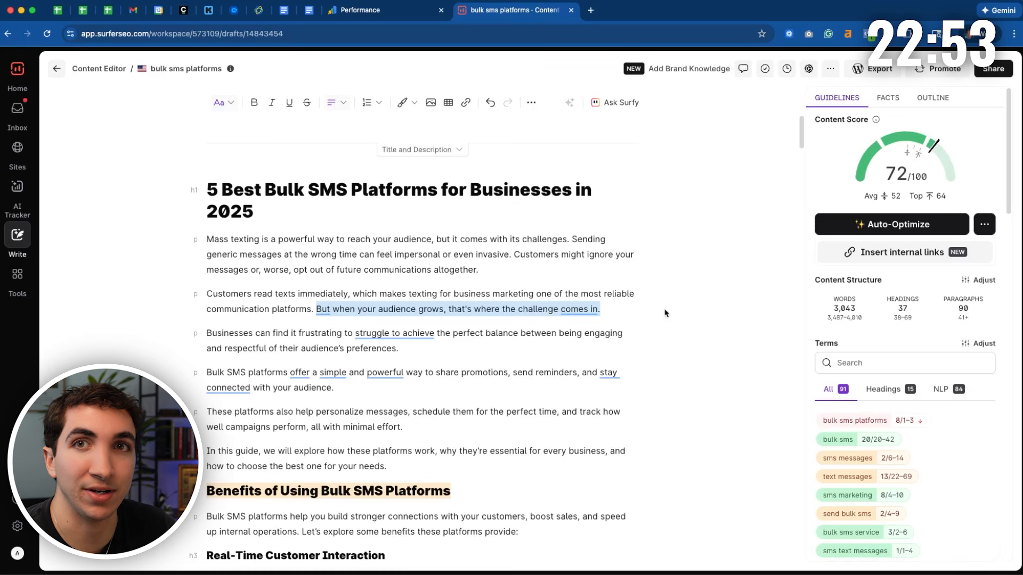
triple_click(487, 255)
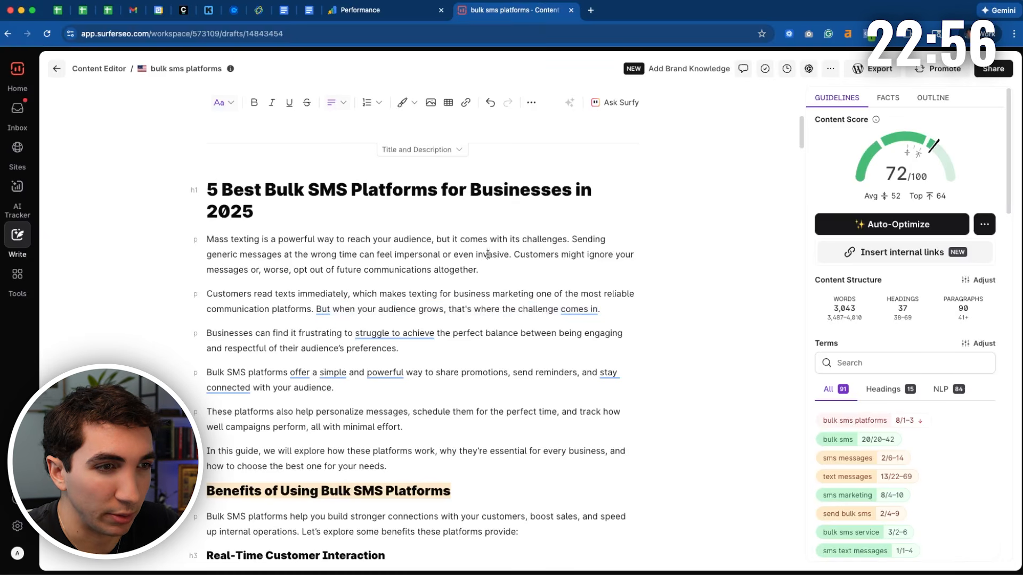
key(BackSpace)
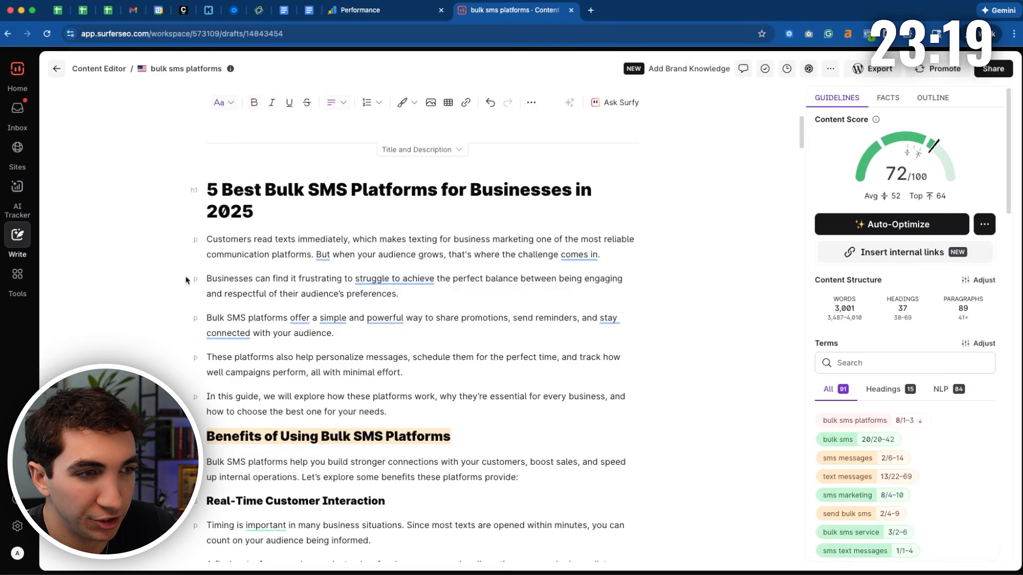
Step: Look over the remaining introduction and suggested terms, and try starting a second paragraph with "Sending text messages to customers..."
drag(186, 280, 520, 416)
click(520, 417)
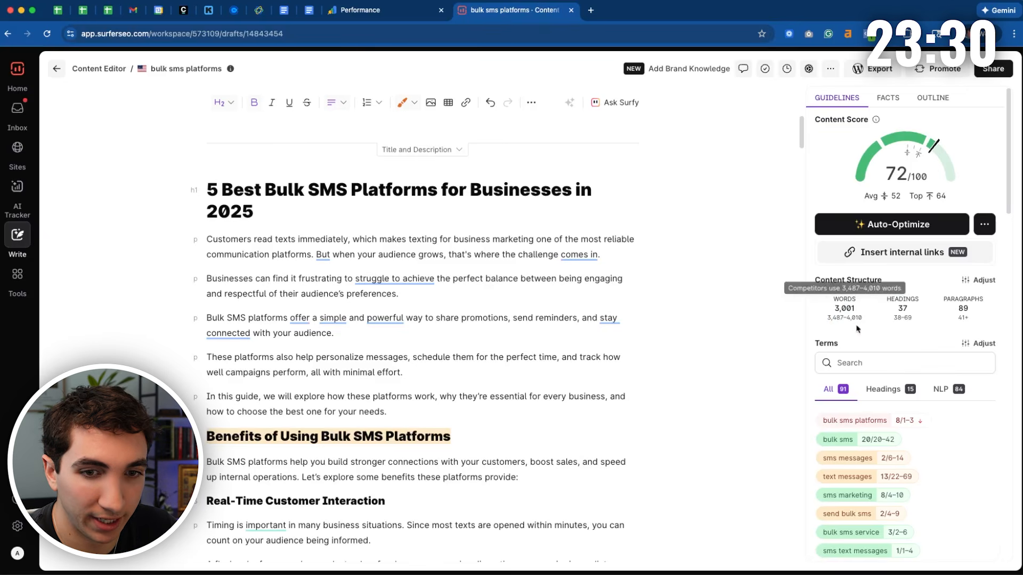
scroll(852, 314, down, 4)
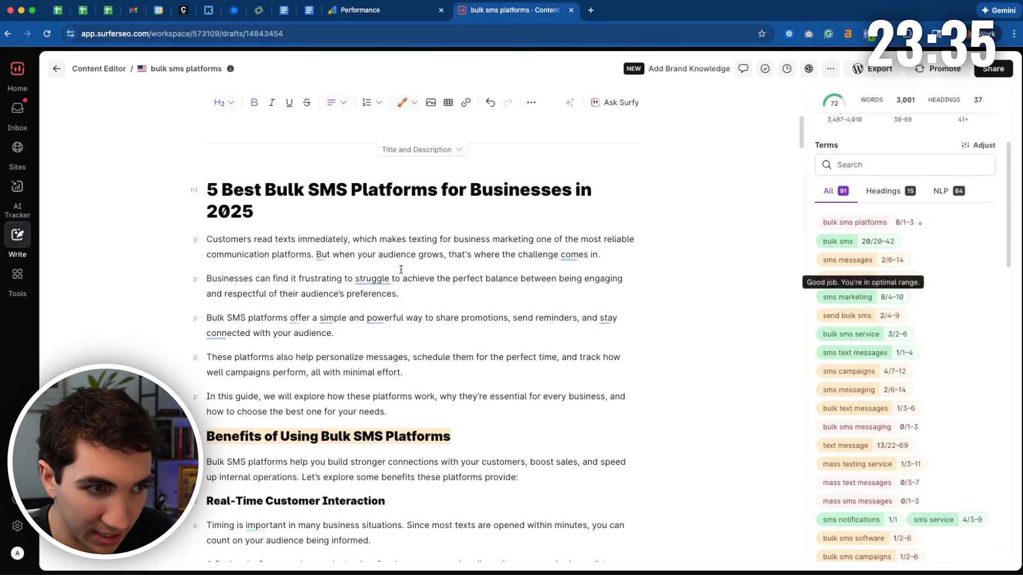
click(621, 255)
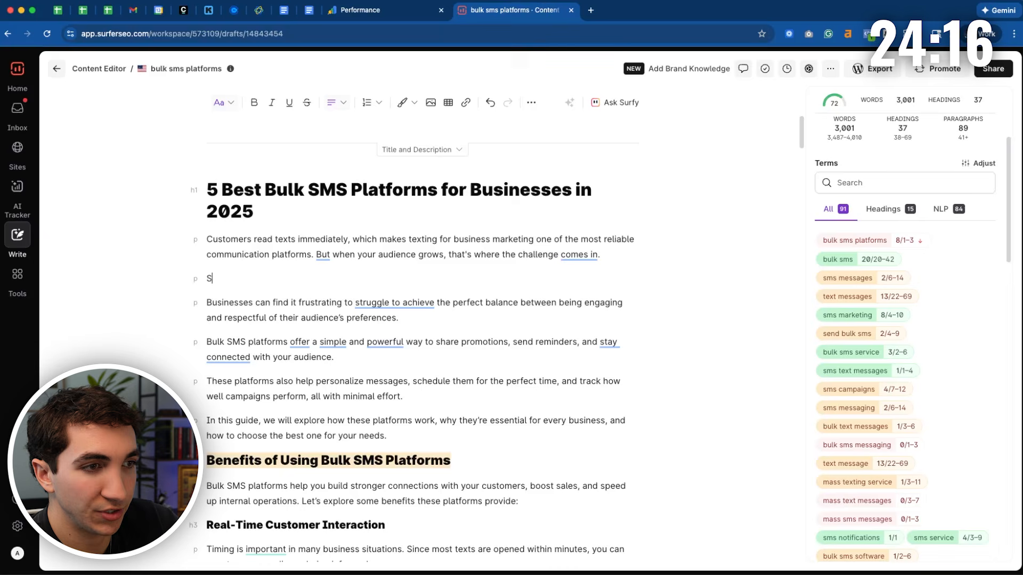
text(ending text me)
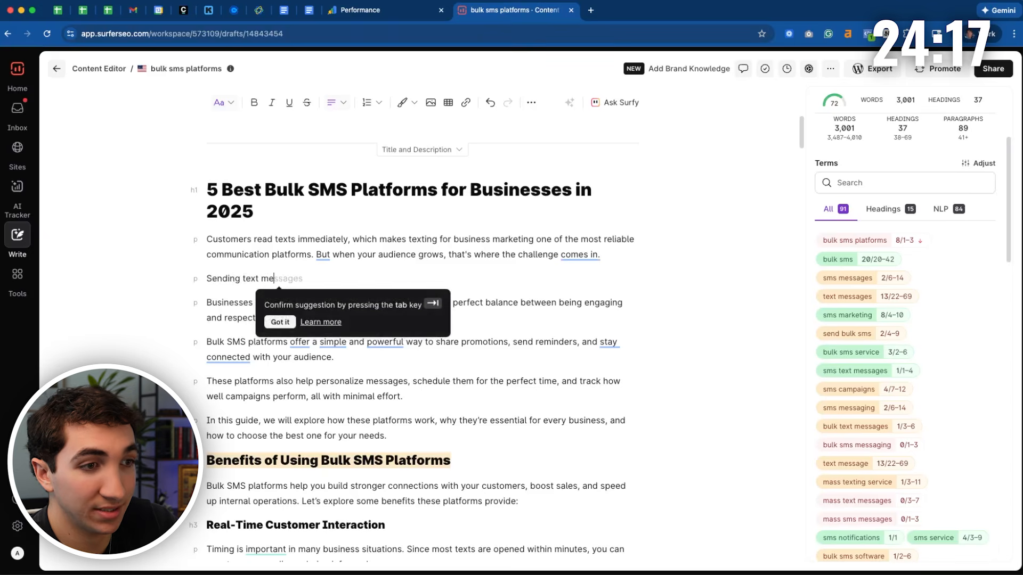
text(ssages to customers..)
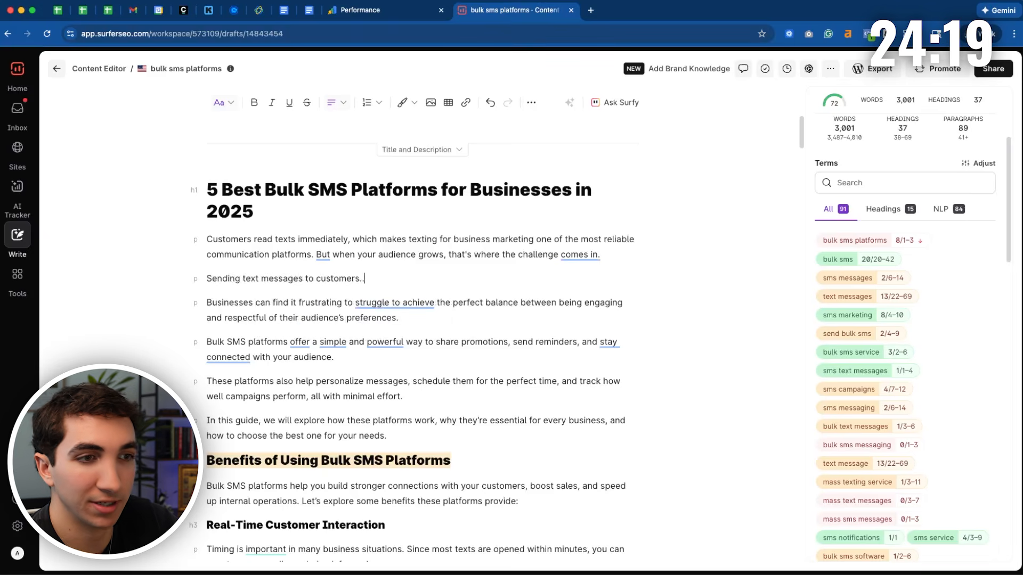
text(.)
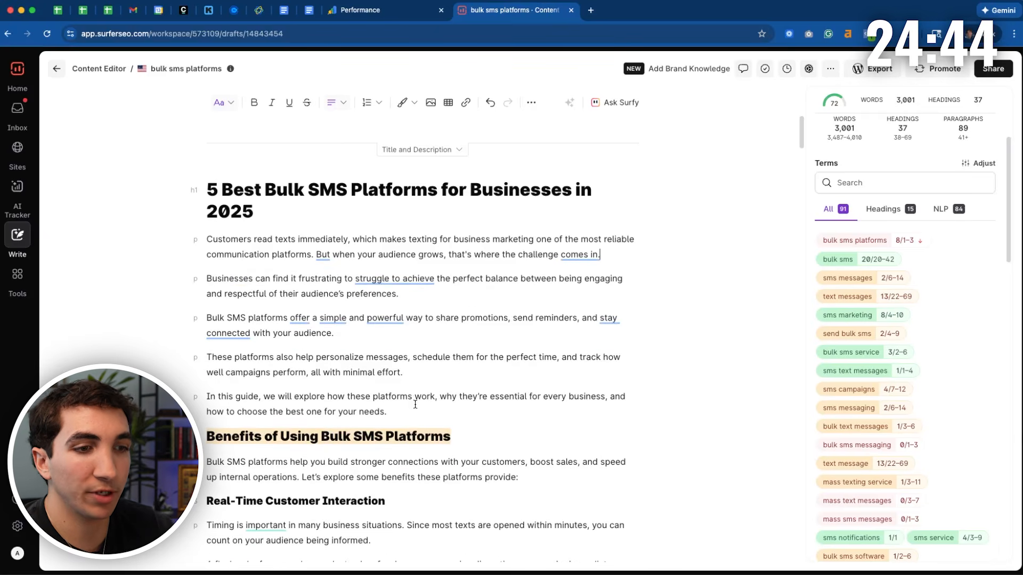
Step: Insert the rewritten four-paragraph introduction between the old one and the Benefits of Using Bulk SMS Platforms heading, and reread the old paragraphs
click(411, 411)
key(Return)
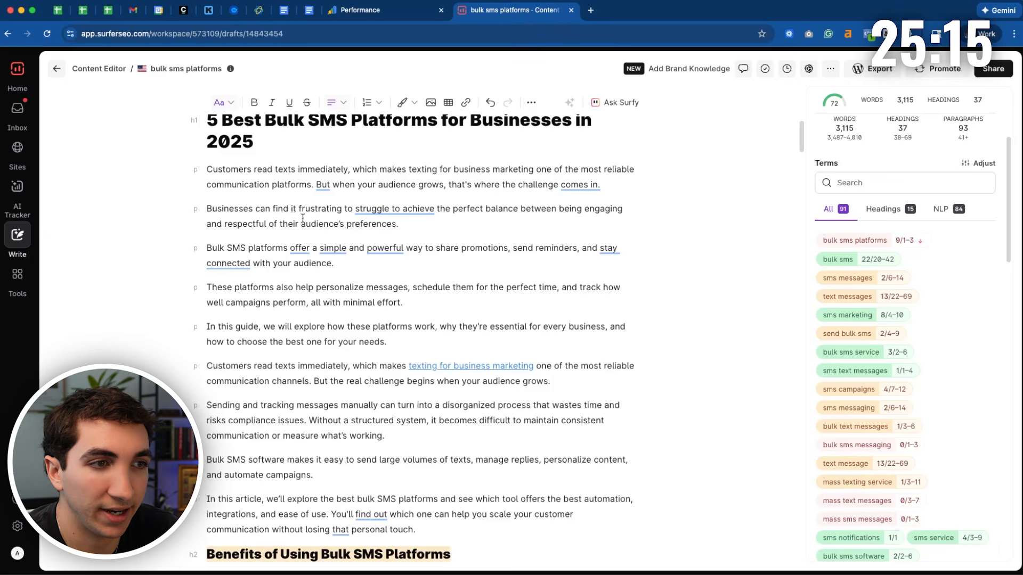
mouse_move(390, 211)
click(509, 212)
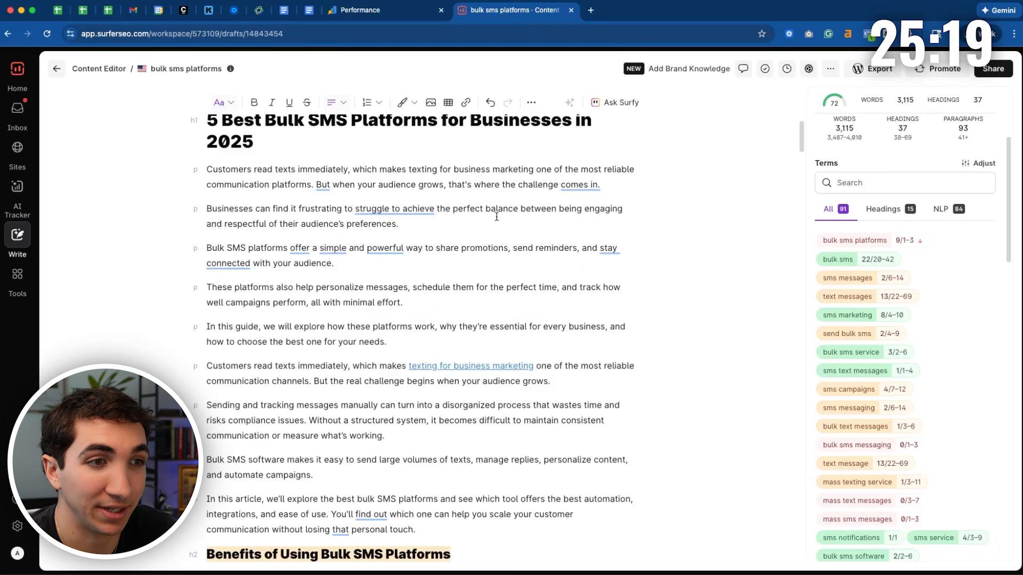
click(207, 248)
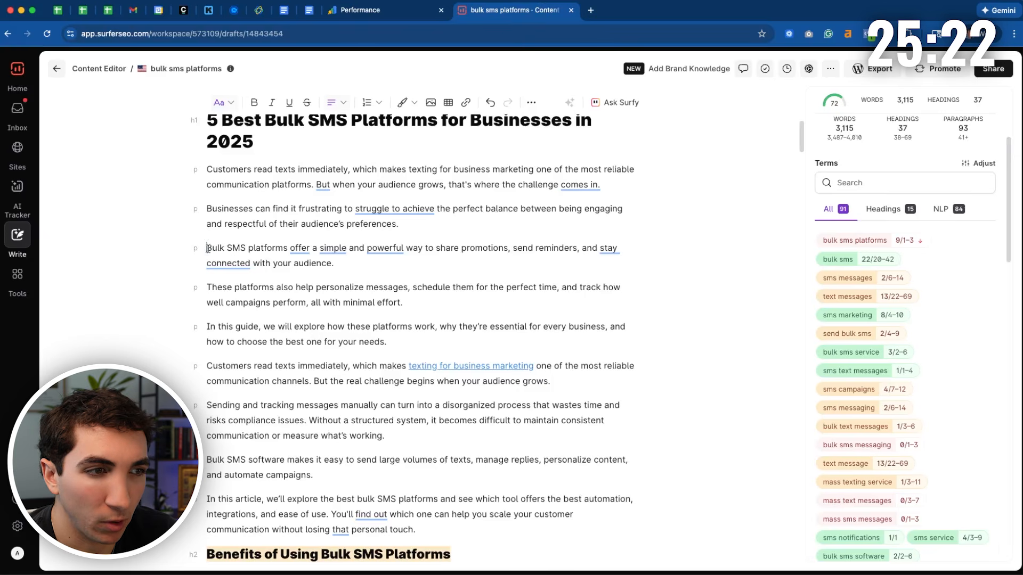
drag(207, 248, 489, 257)
click(478, 258)
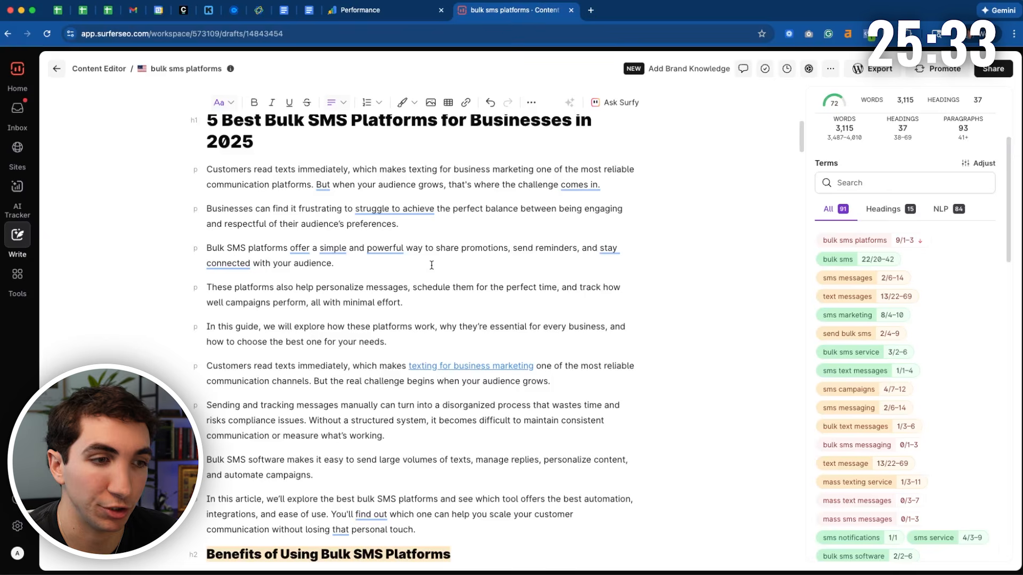
Step: Delete the five old introduction paragraphs so the rewritten introduction directly follows the article title
drag(387, 341, 207, 170)
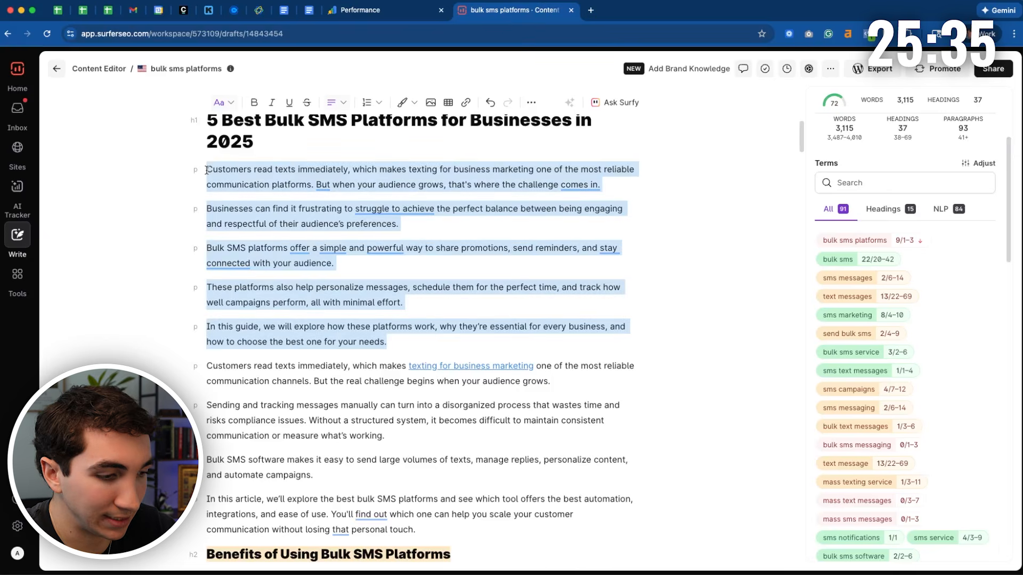
key(BackSpace)
key(BackSpace)
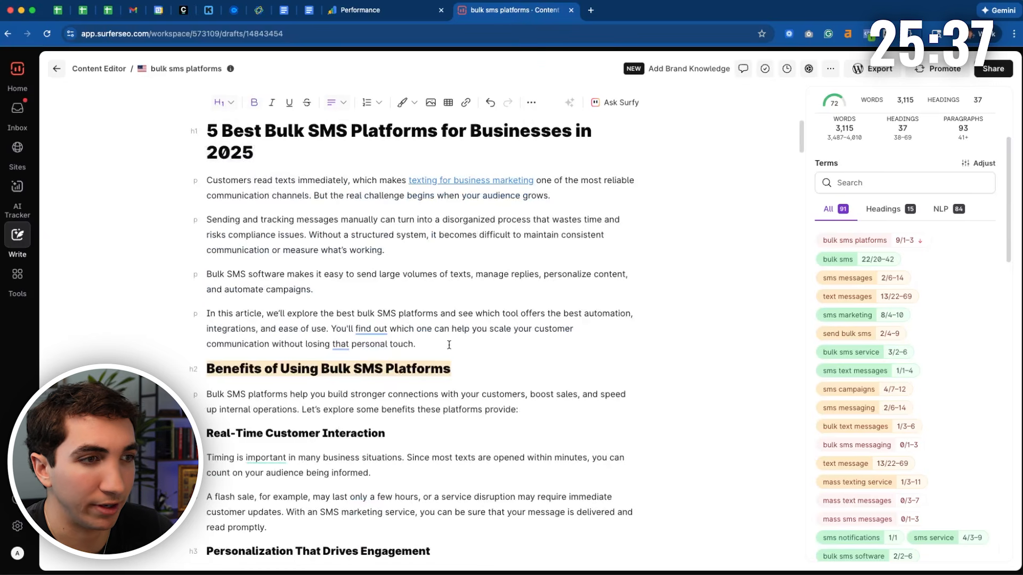
Step: Review the rewritten introduction paragraph by paragraph, from the texting for business marketing hook to the bulk SMS software explanation
drag(450, 346, 321, 251)
click(210, 184)
triple_click(353, 184)
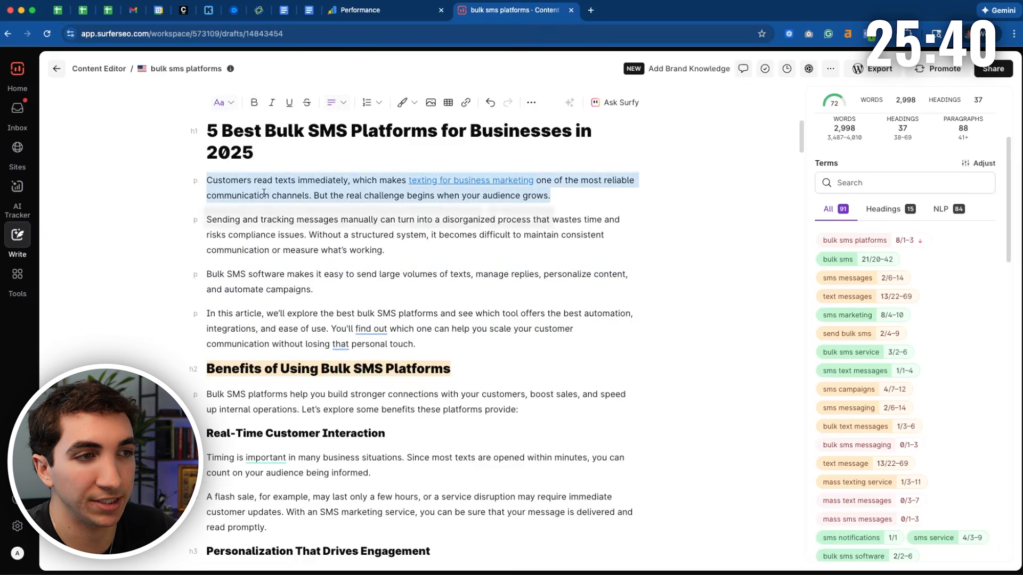
click(404, 275)
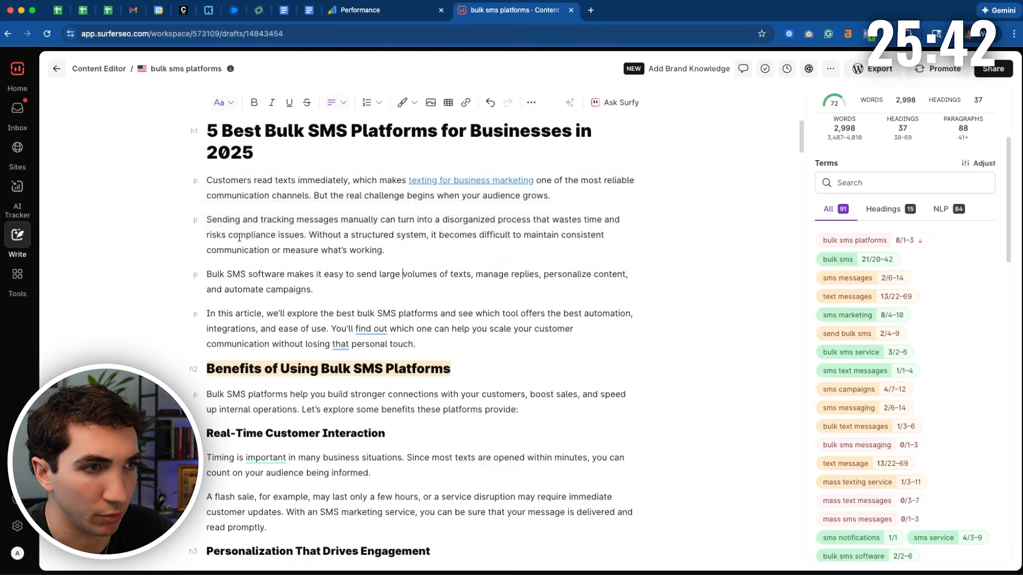
drag(204, 220, 417, 257)
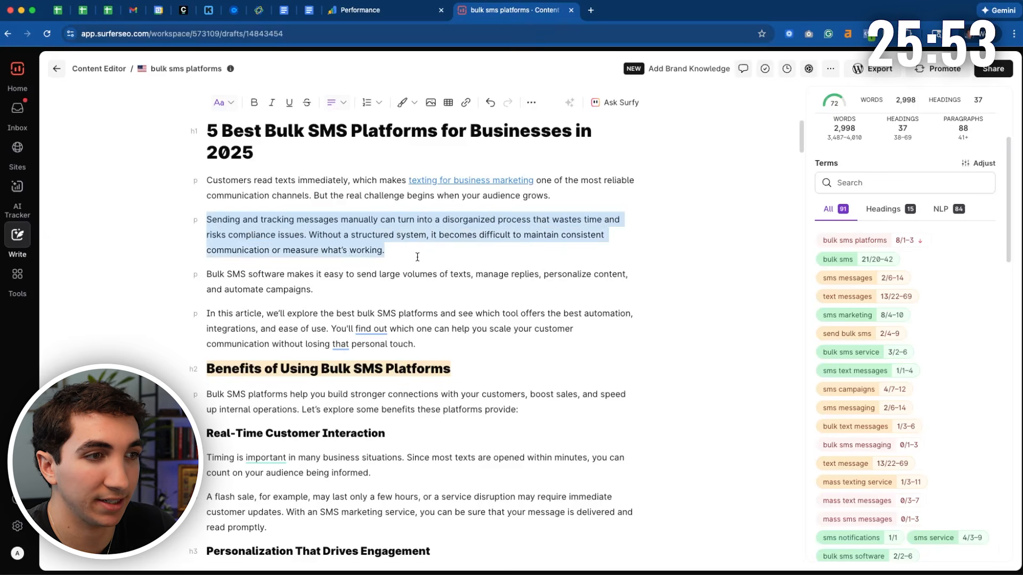
click(417, 255)
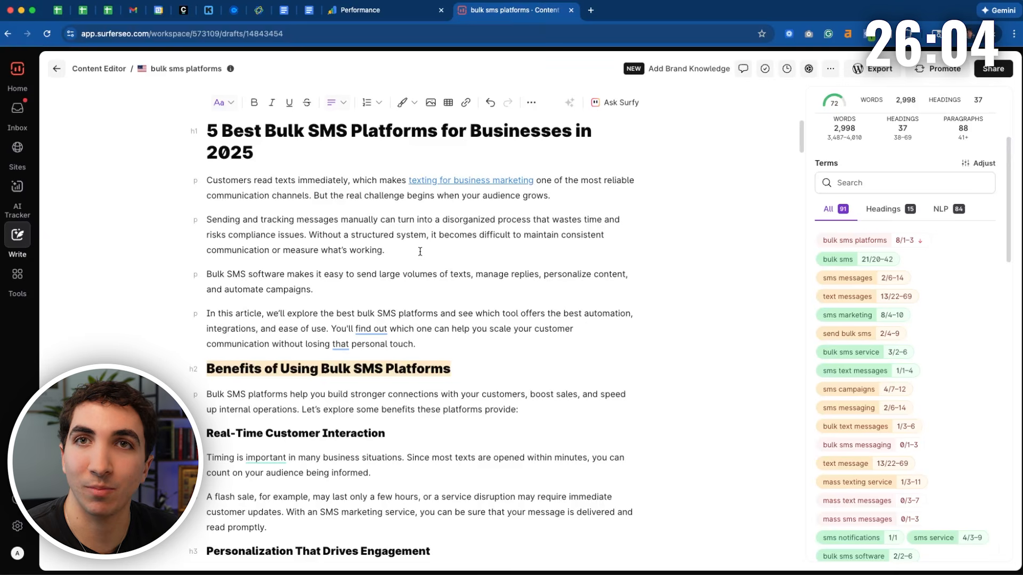
drag(323, 275, 322, 288)
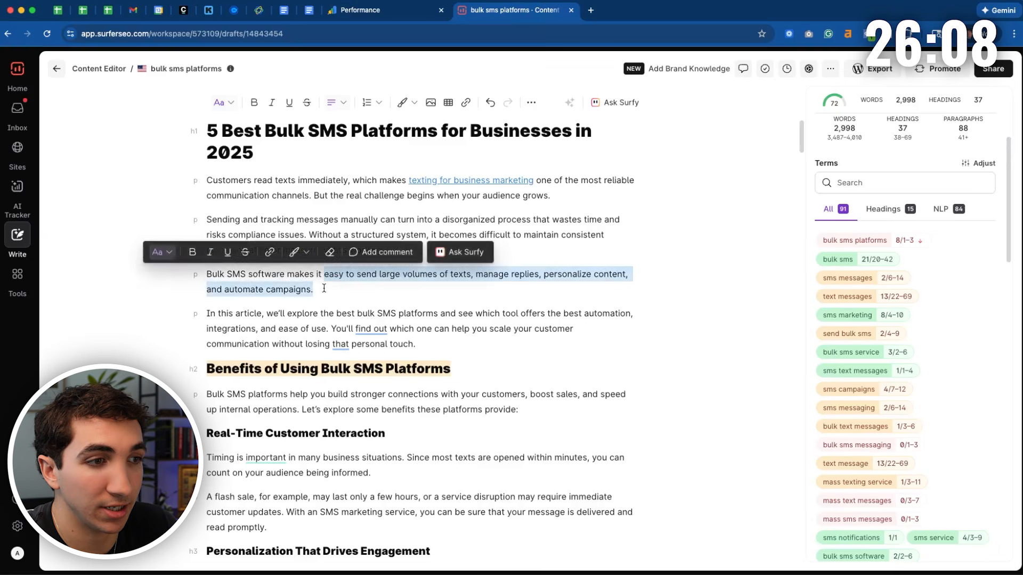
click(322, 289)
drag(208, 275, 525, 292)
click(343, 278)
click(521, 293)
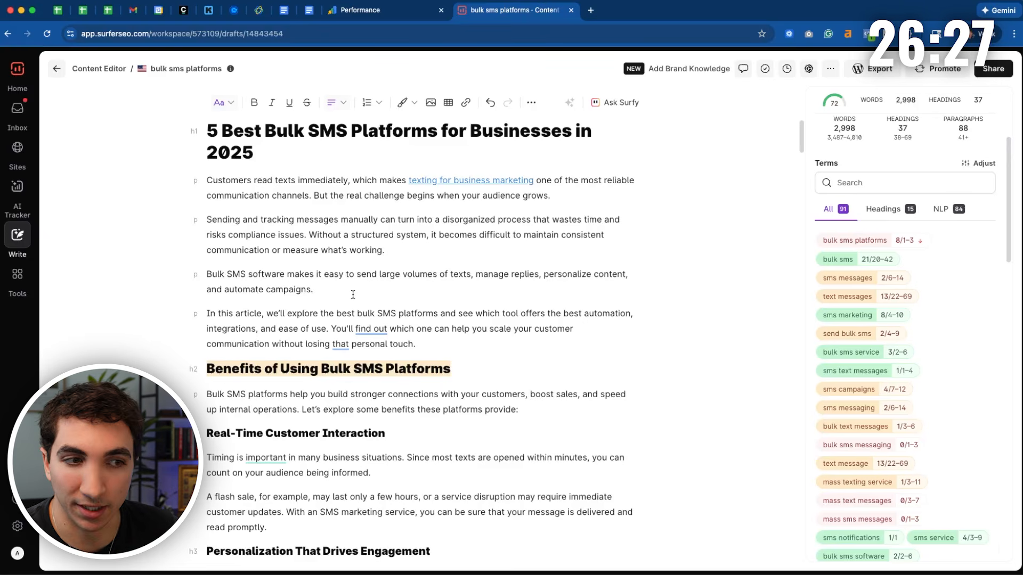
scroll(353, 294, down, 2)
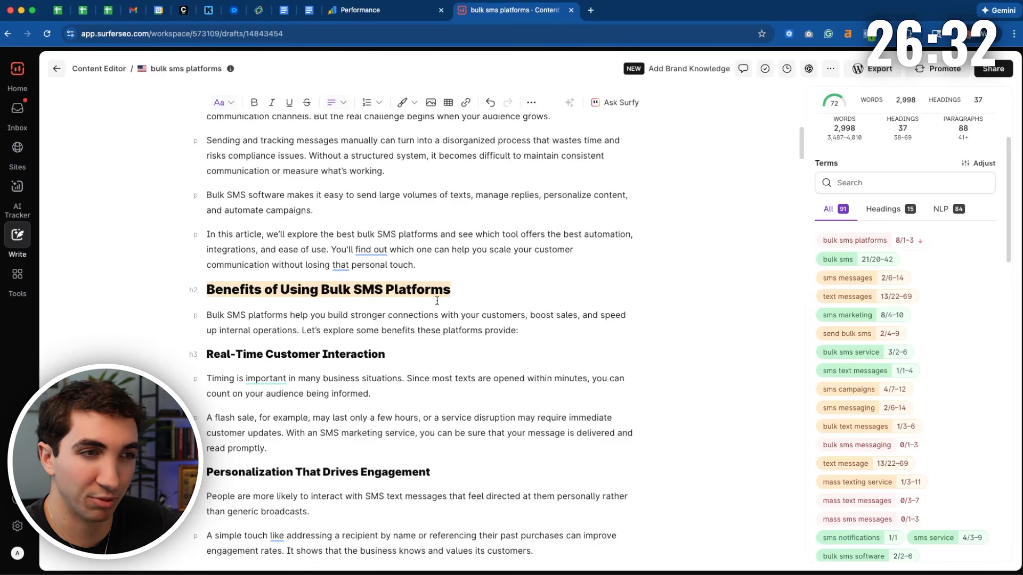
Step: Replace the Benefits of Using Bulk SMS Platforms heading with "What Makes Bulk SMS Platforms Beneficial For"
scroll(437, 301, up, 3)
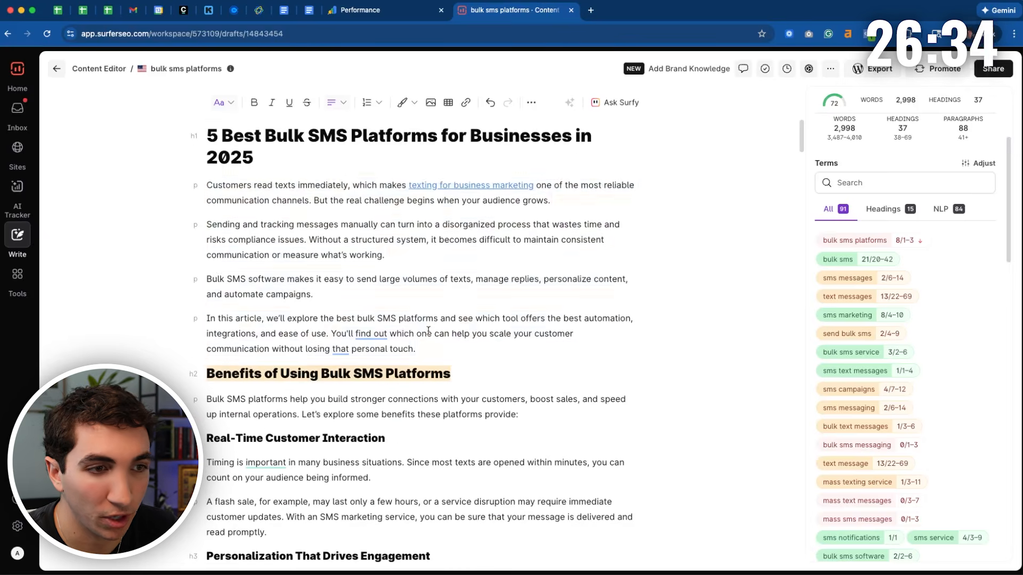
drag(416, 349, 205, 175)
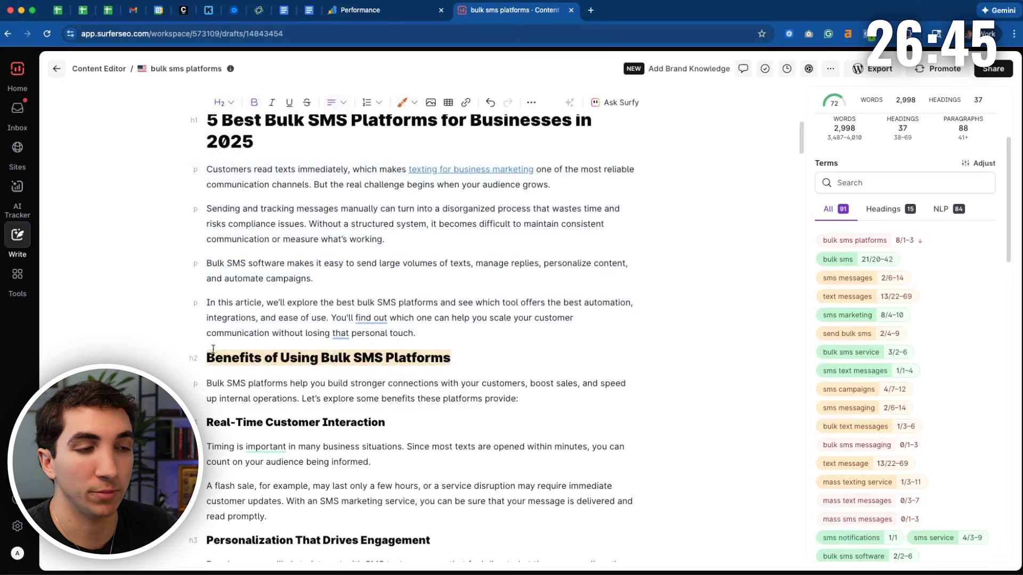
drag(207, 358, 463, 354)
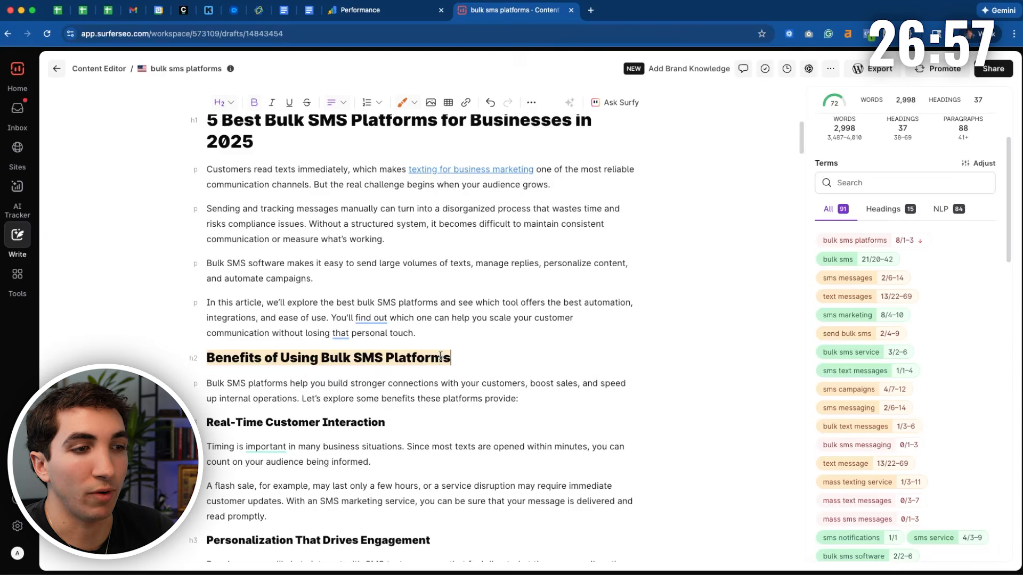
drag(451, 358, 202, 363)
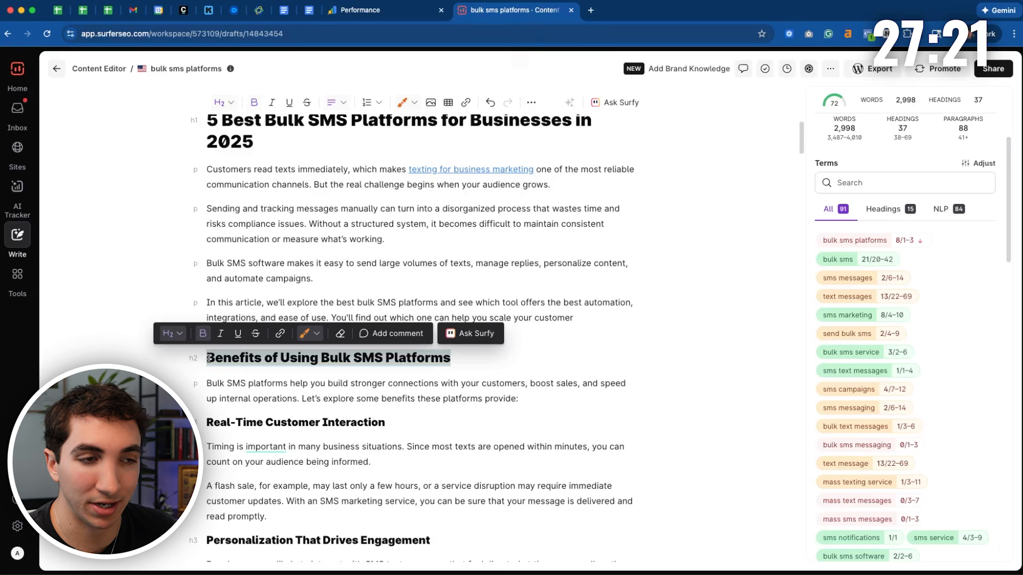
text(What M)
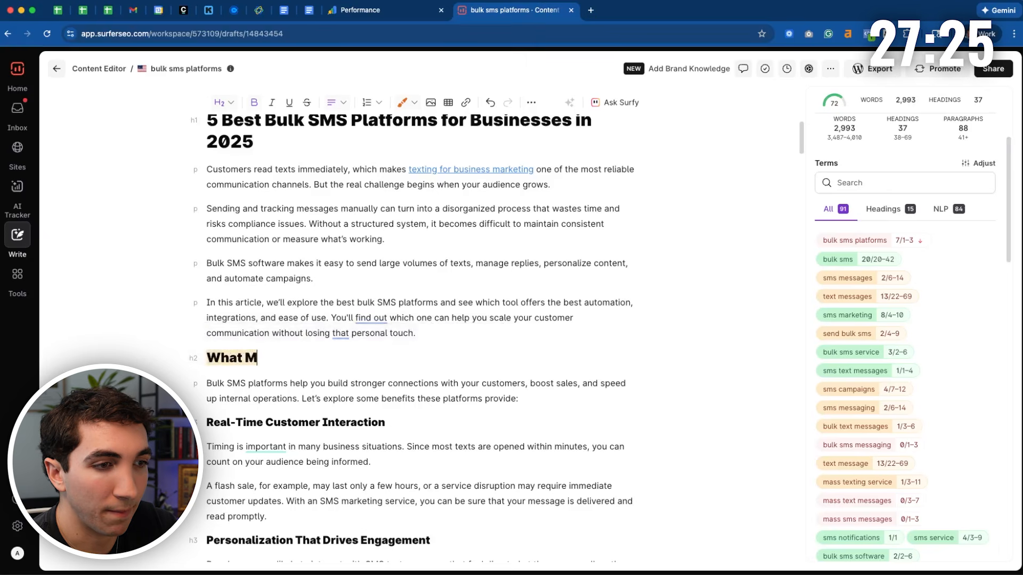
text(akes Bulk SMS)
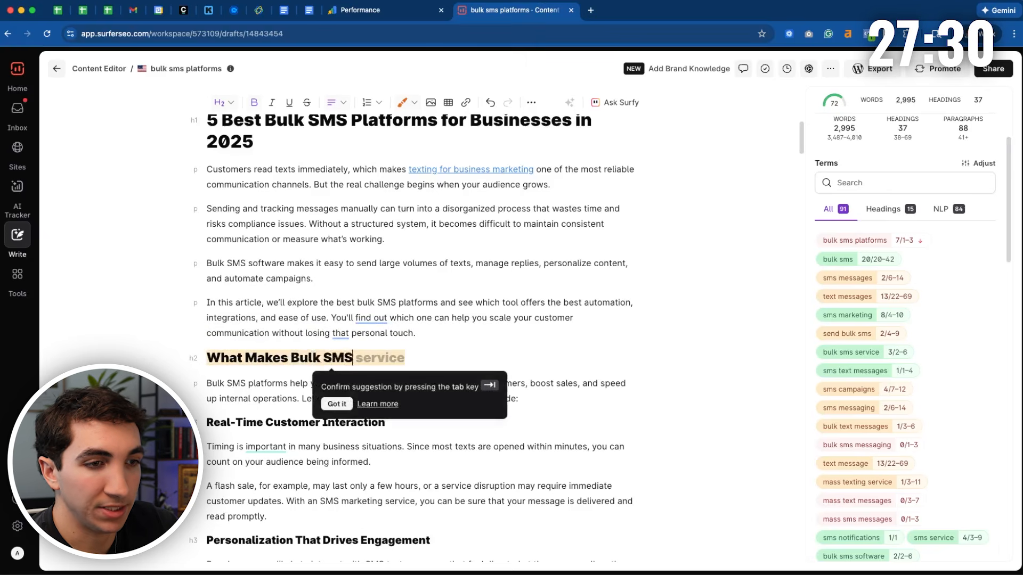
text( Platforms Benef)
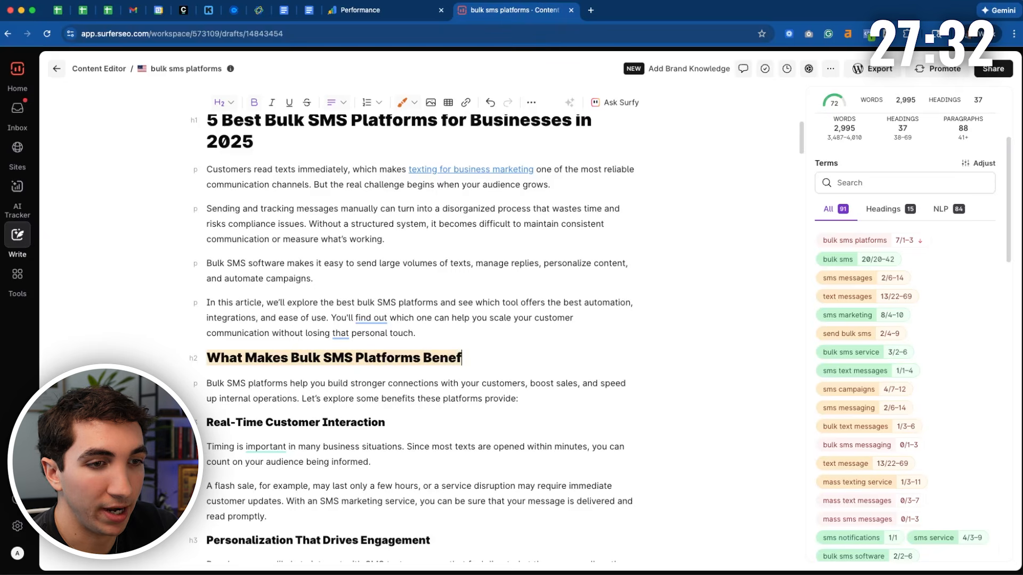
text(icial For )
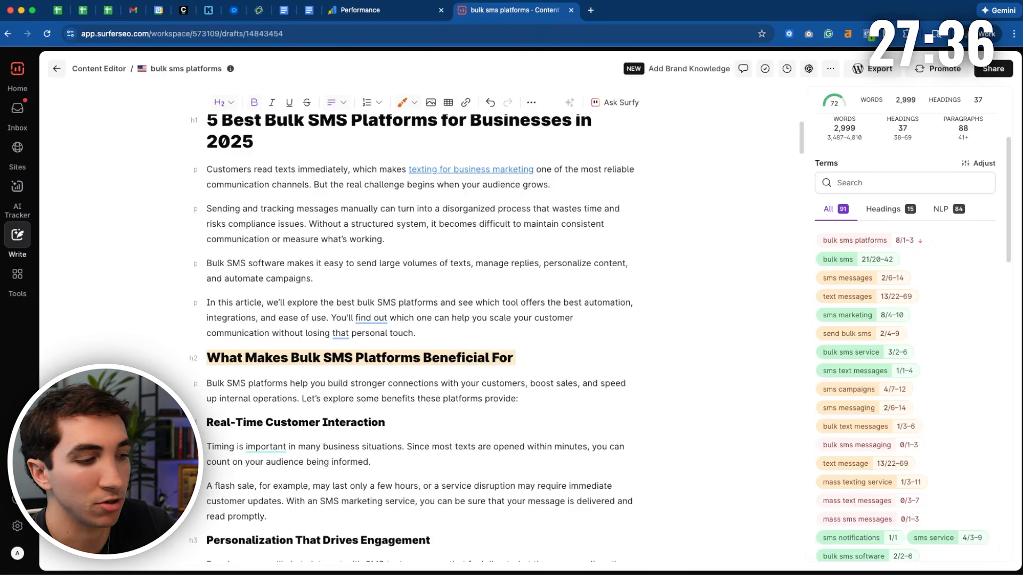
Step: Try ending the heading with "B2B" and "Businesses", and cut it back to "What Makes Bulk SMS Platforms Beneficial"
text(B2B)
key(BackSpace)
key(BackSpace)
key(BackSpace)
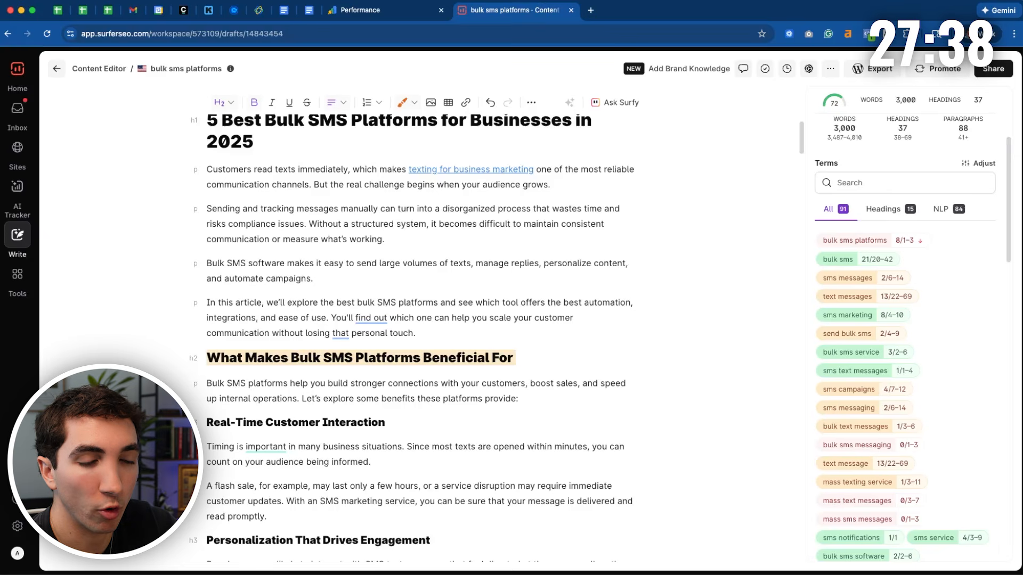
text(Businesses)
key(BackSpace)
key(BackSpace)
key(BackSpace)
key(BackSpace)
key(BackSpace)
key(BackSpace)
key(BackSpace)
key(BackSpace)
key(BackSpace)
key(BackSpace)
key(BackSpace)
key(BackSpace)
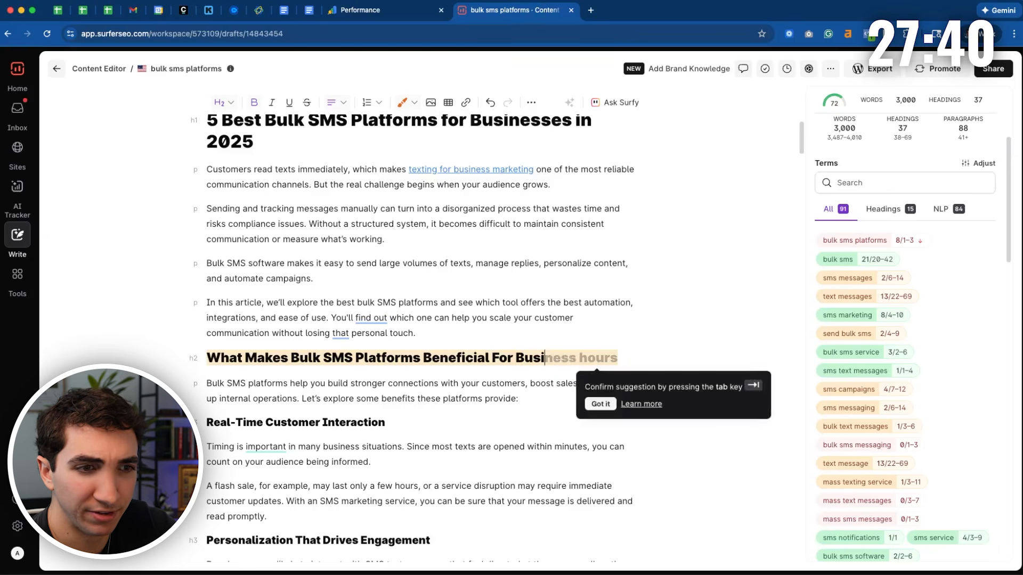
key(BackSpace)
key(BackSpace)
key(BackSpace)
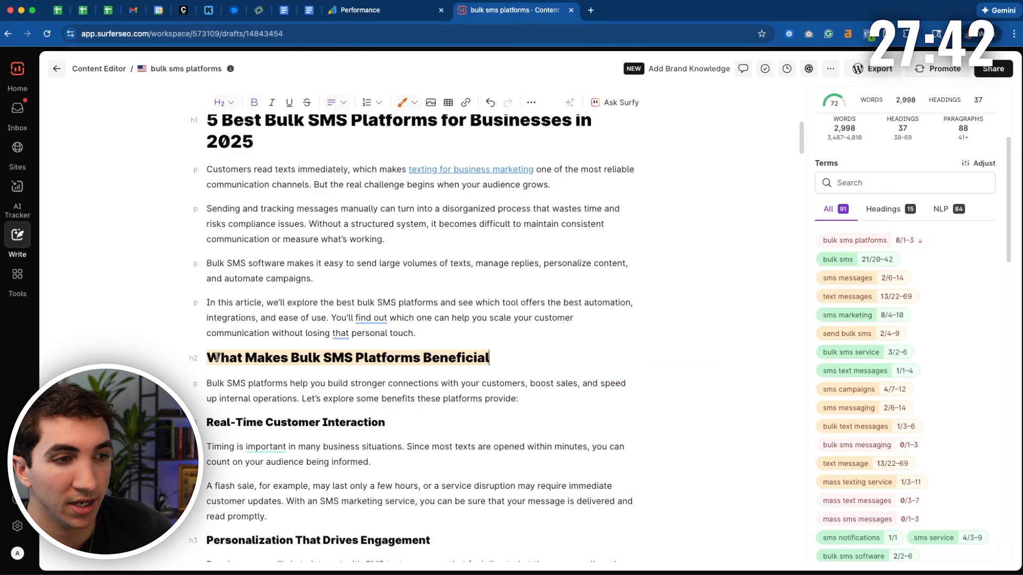
Step: Reread the reworded heading, the introduction above it and the opening of the benefits section through Real-Time Customer Interaction
drag(216, 358, 489, 357)
click(487, 358)
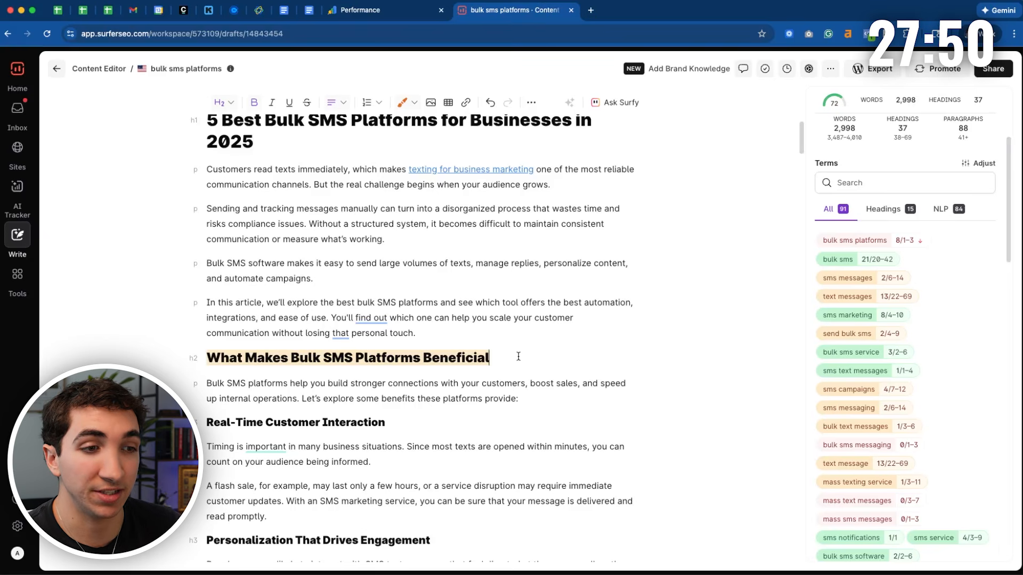
drag(292, 357, 207, 357)
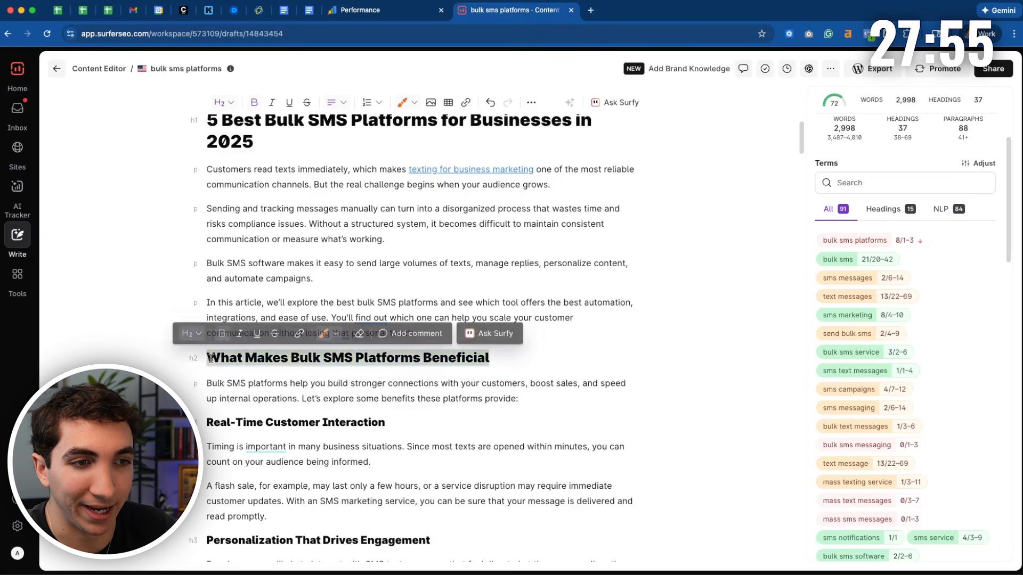
click(257, 360)
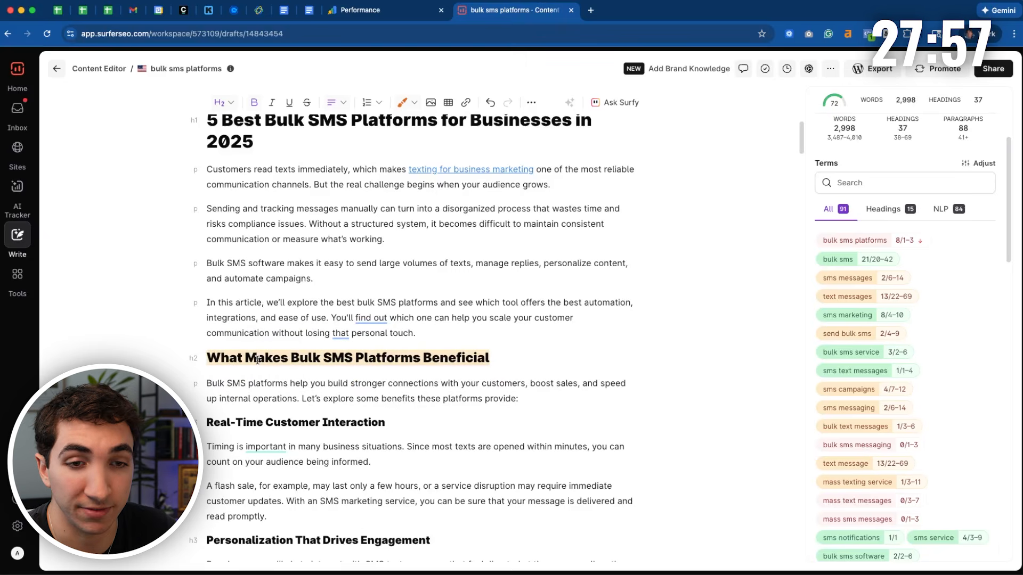
drag(434, 331, 208, 170)
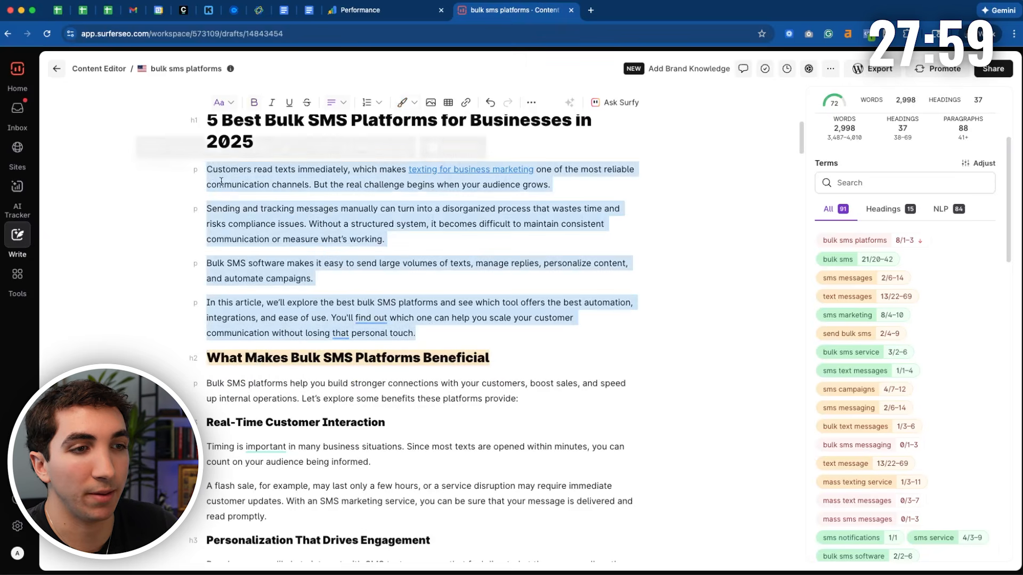
click(496, 333)
scroll(496, 333, down, 2)
scroll(941, 354, down, 4)
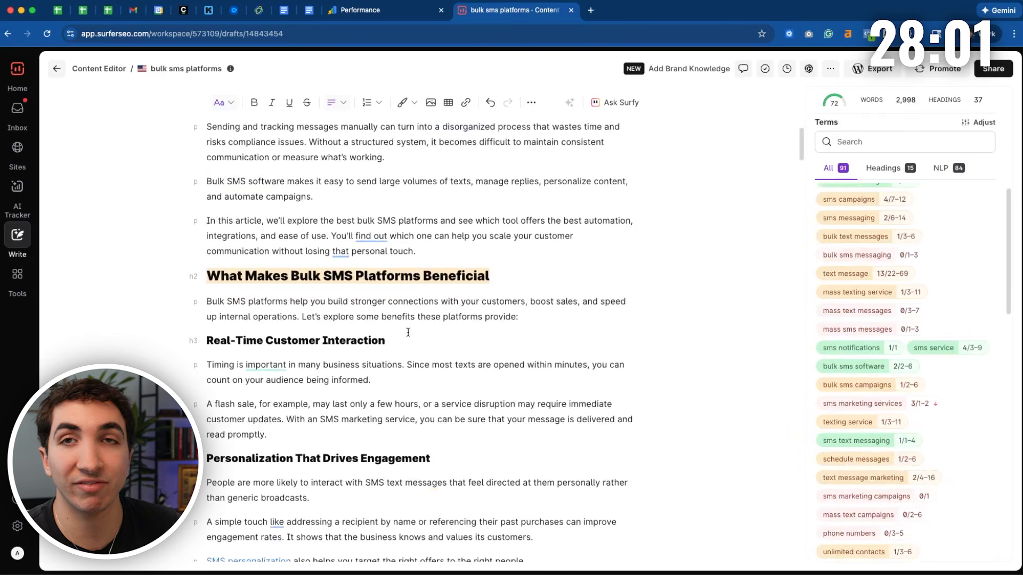
drag(207, 302, 445, 391)
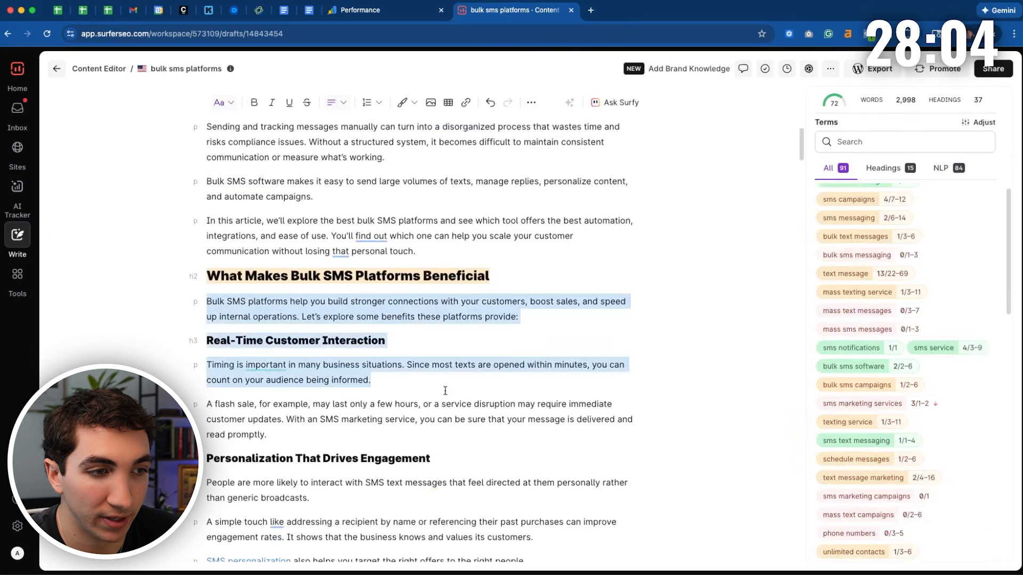
click(445, 391)
triple_click(461, 274)
click(358, 302)
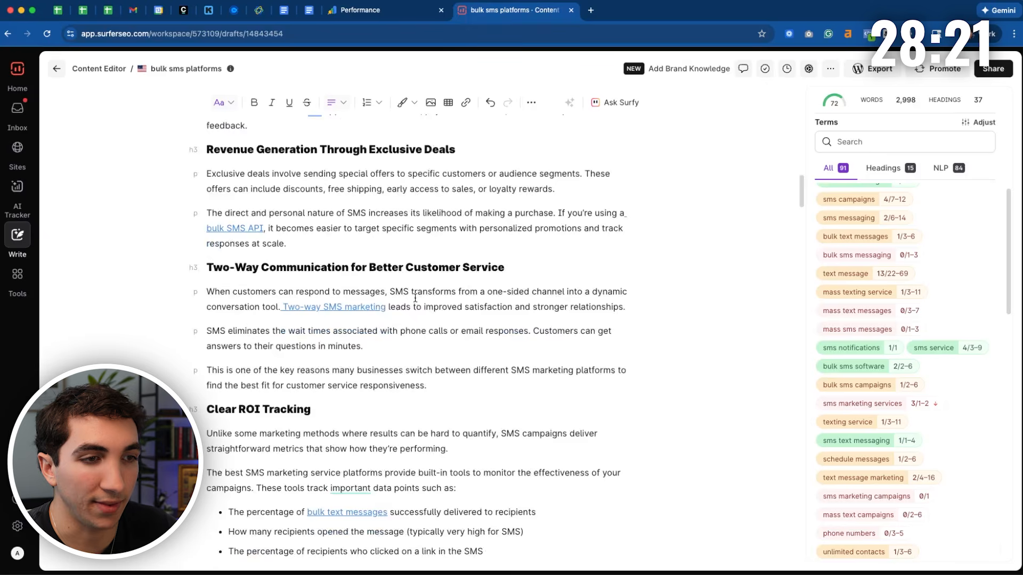
Step: Remove the blank line above the free trial and demo sentence in the Grow Your Business with Bulk SMS section
scroll(415, 298, down, 20)
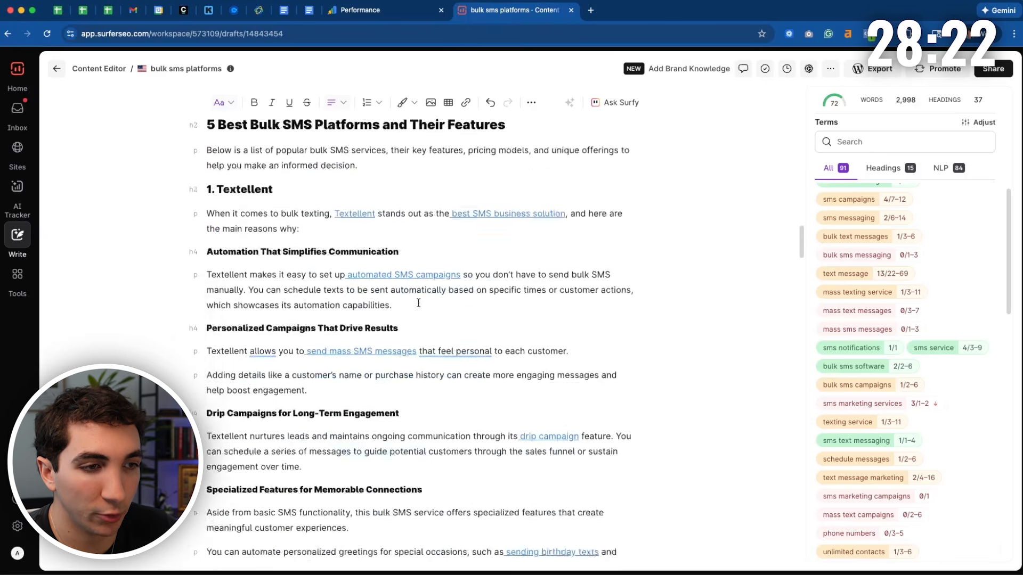
scroll(414, 307, down, 20)
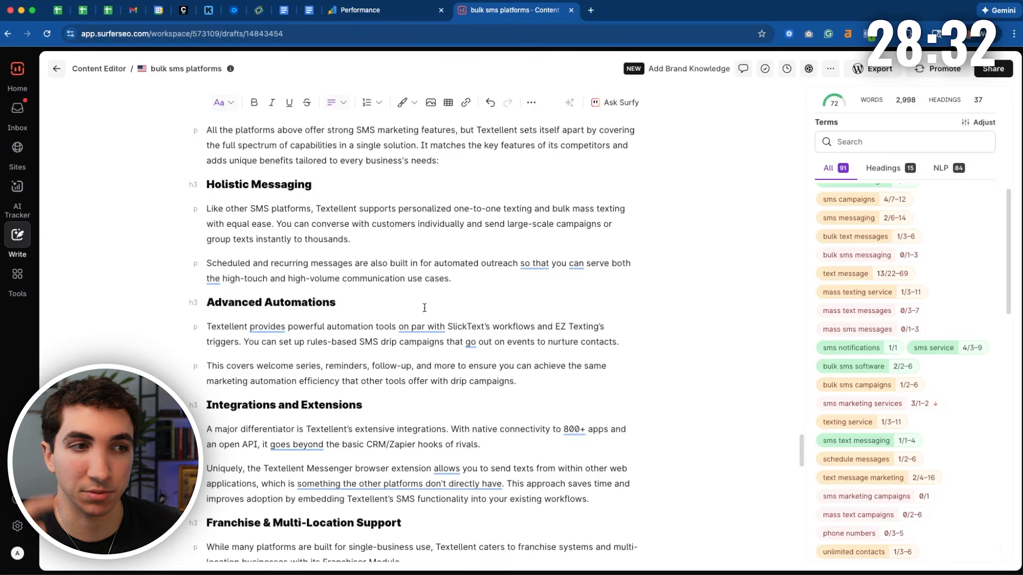
scroll(421, 306, down, 15)
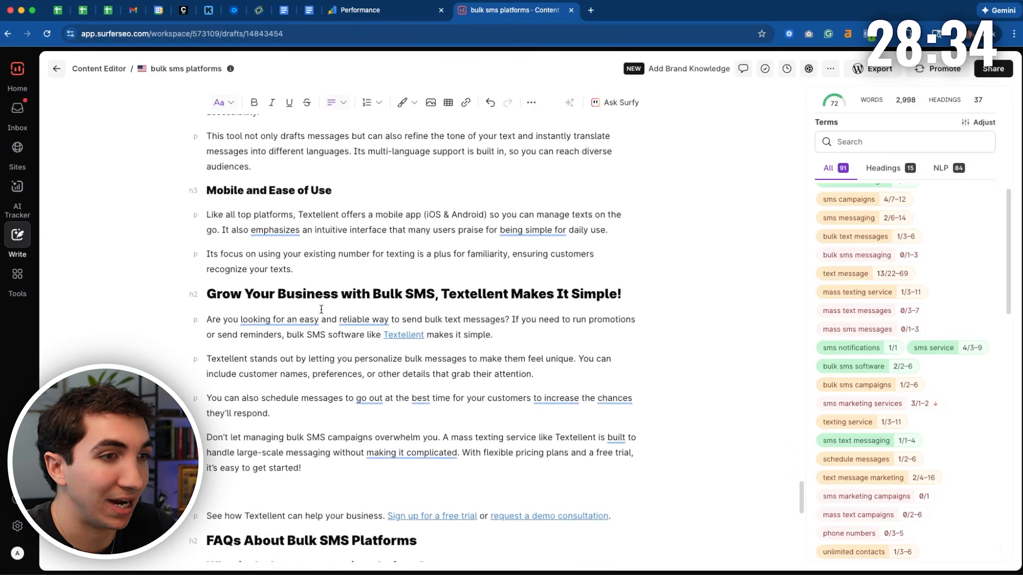
scroll(317, 337, down, 2)
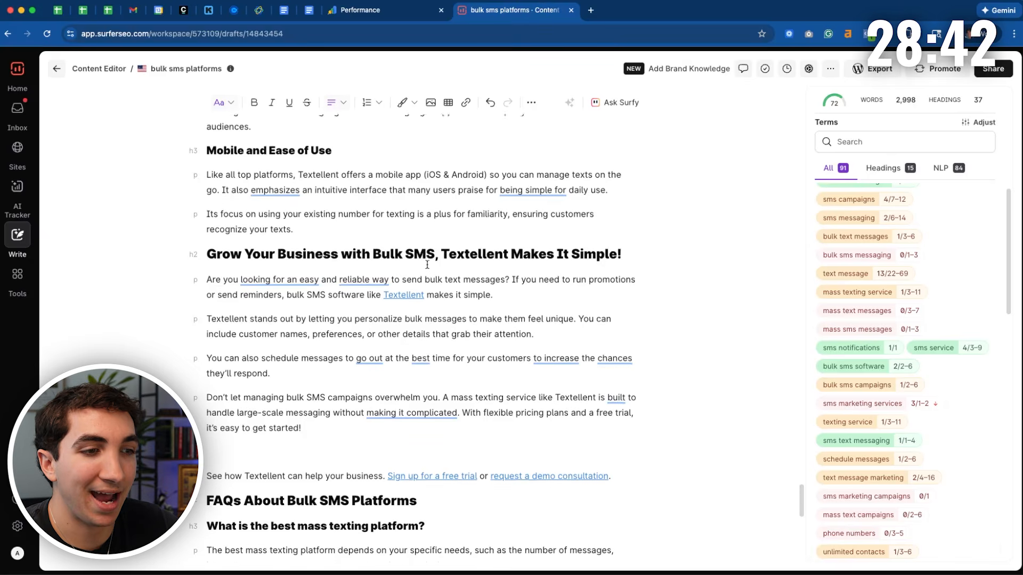
scroll(304, 335, down, 3)
click(305, 336)
key(BackSpace)
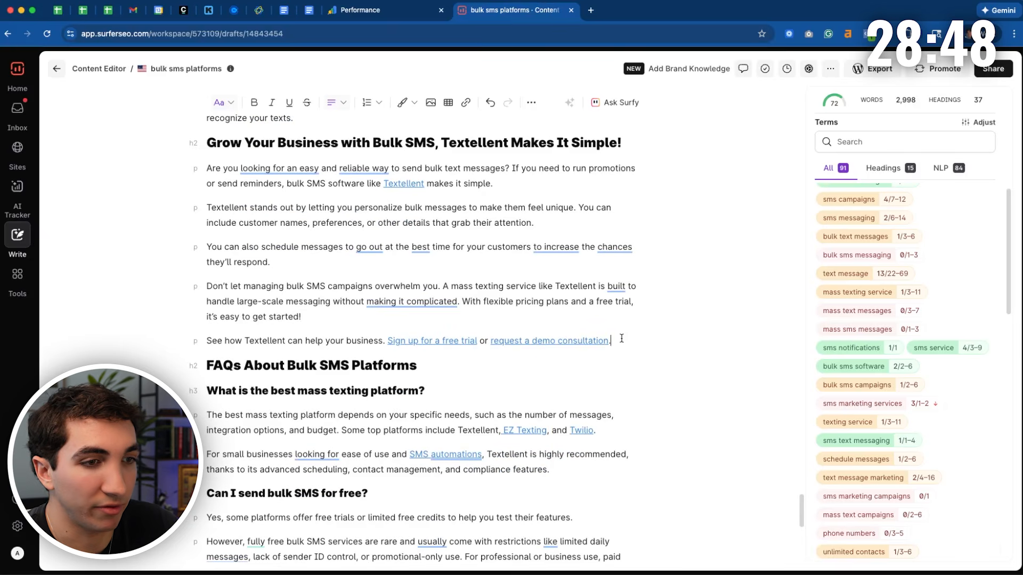
Step: Add the line "Bulk SMS Regulations and Compliance You Need to Know About" just before the FAQs About Bulk SMS Platforms heading
key(Return)
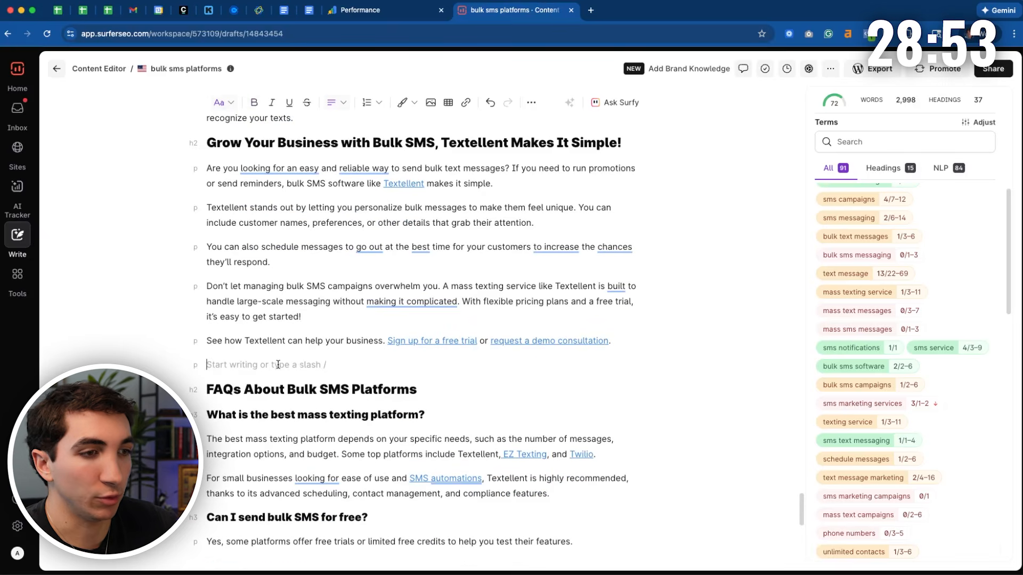
text(Bulk SMS)
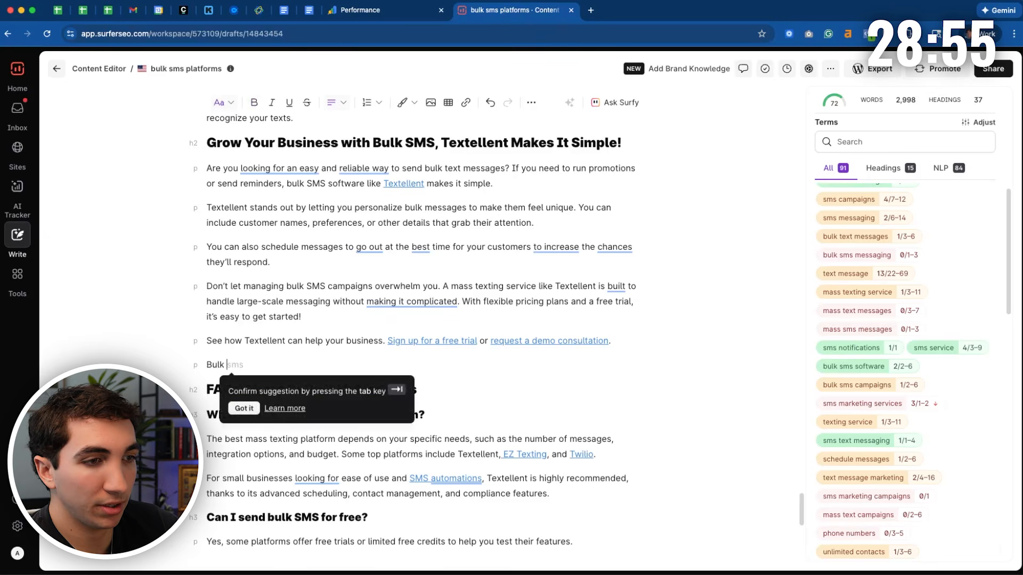
text(Regu)
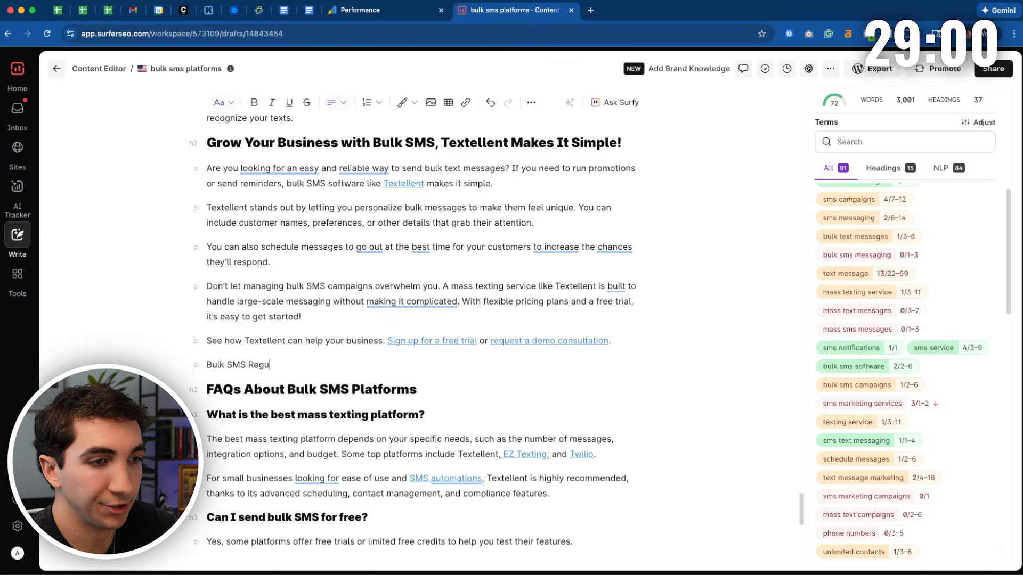
text(lations and Compliance )
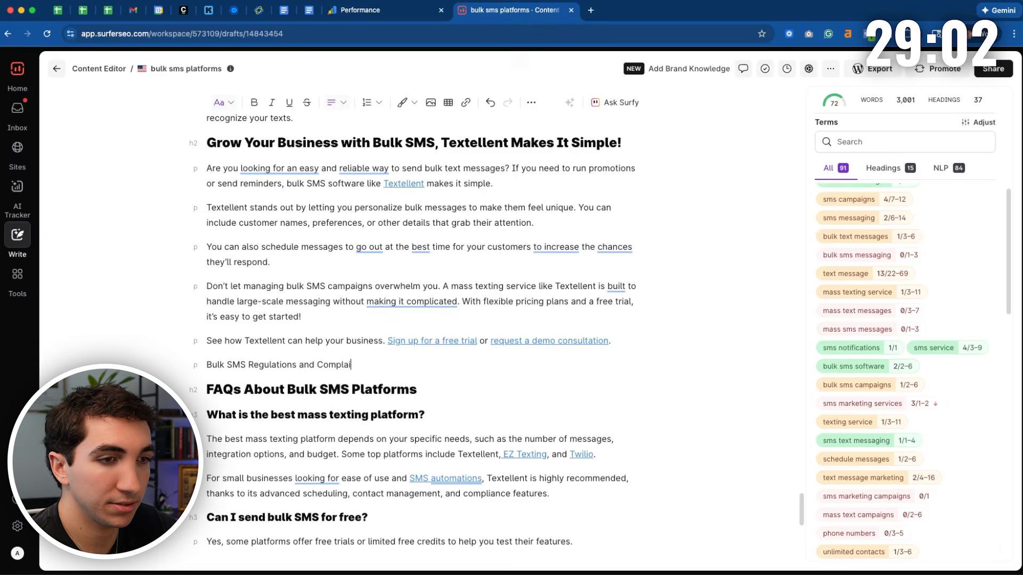
text(You Need)
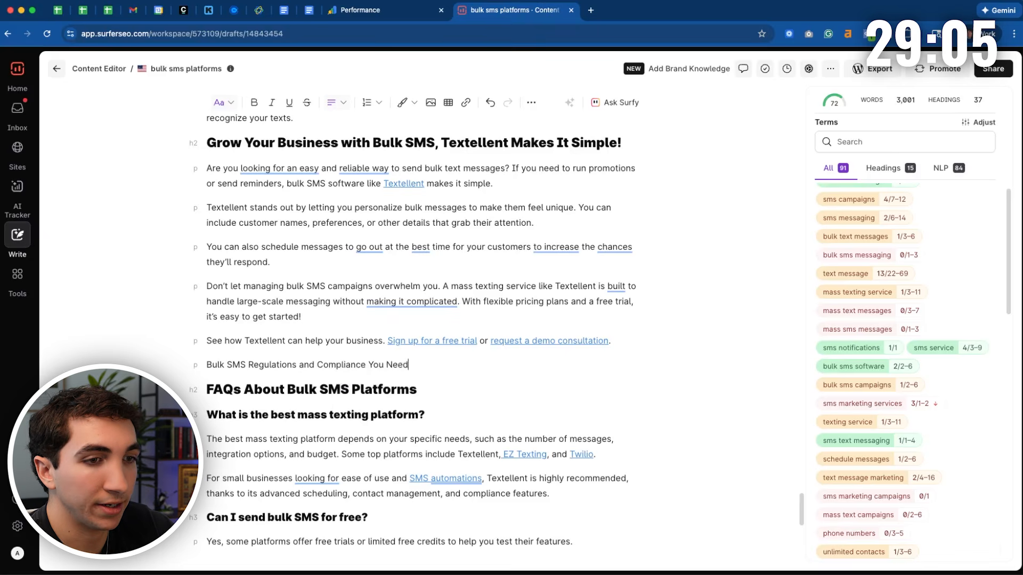
text( to Know Ab)
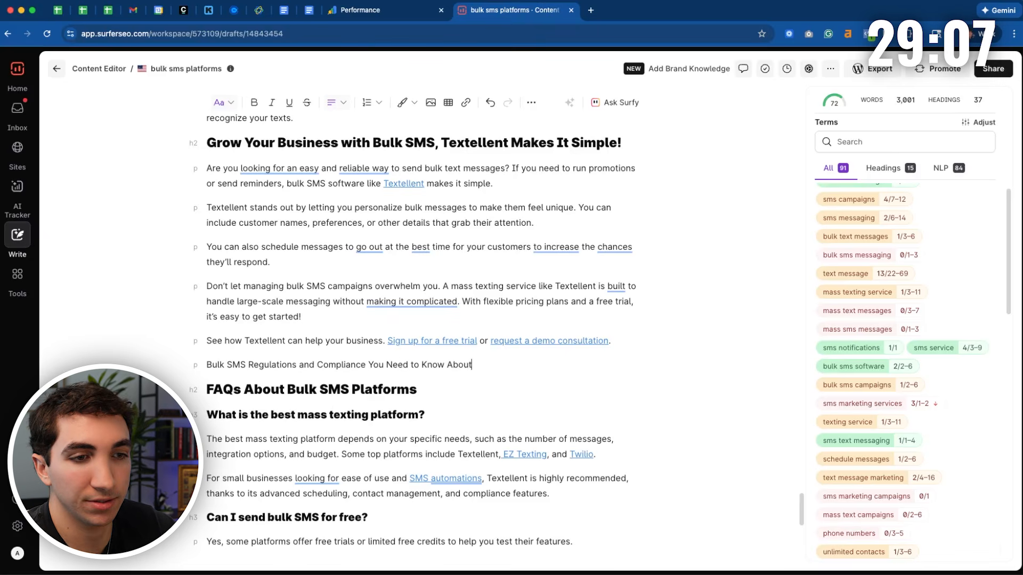
text(out)
Step: Make the new line a Heading 2 reading "Bulk SMS Regulations and Compliance You Need to Know", followed by an empty paragraph
triple_click(235, 364)
click(186, 387)
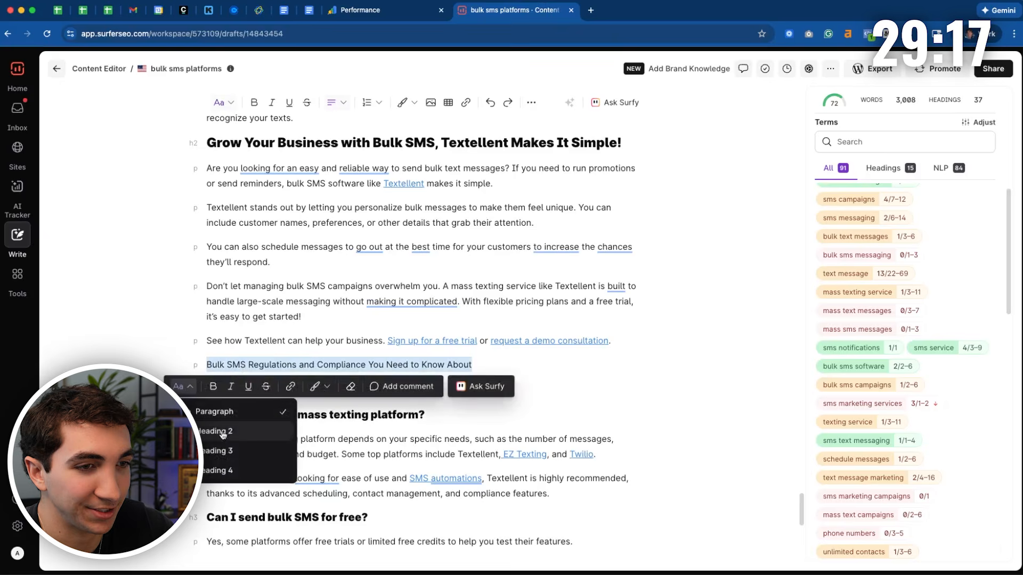
click(223, 433)
drag(617, 366, 577, 368)
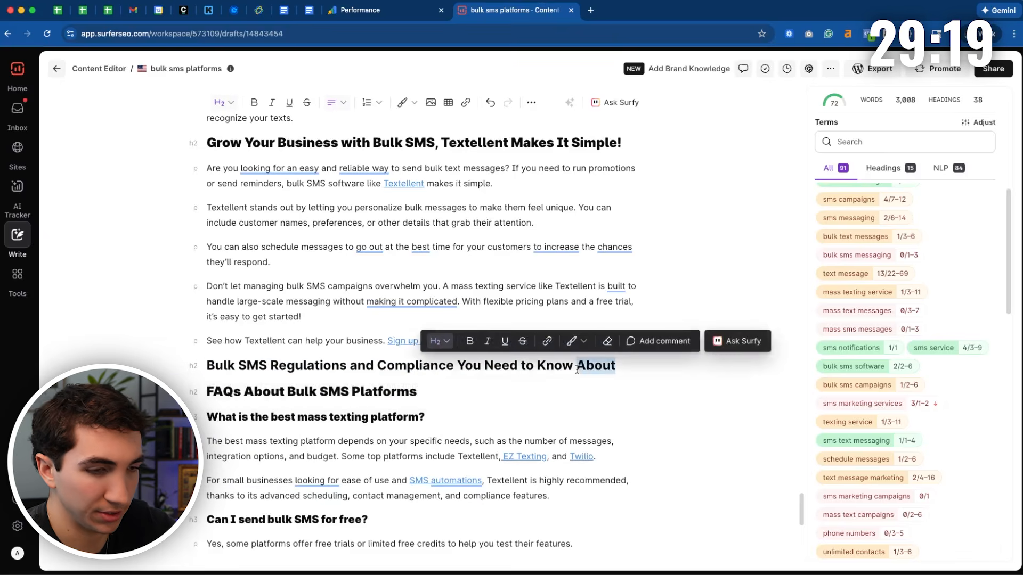
key(BackSpace)
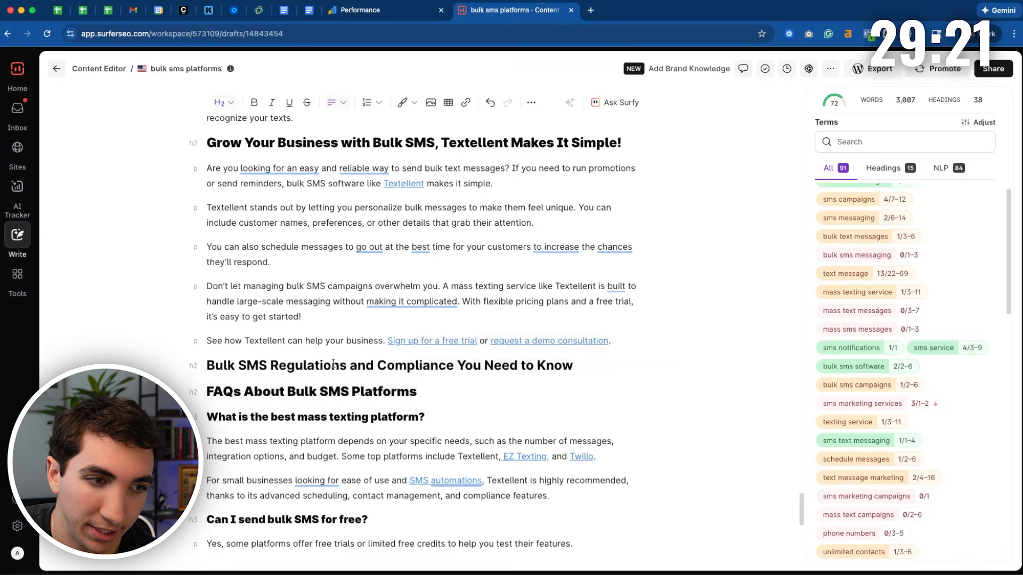
key(Return)
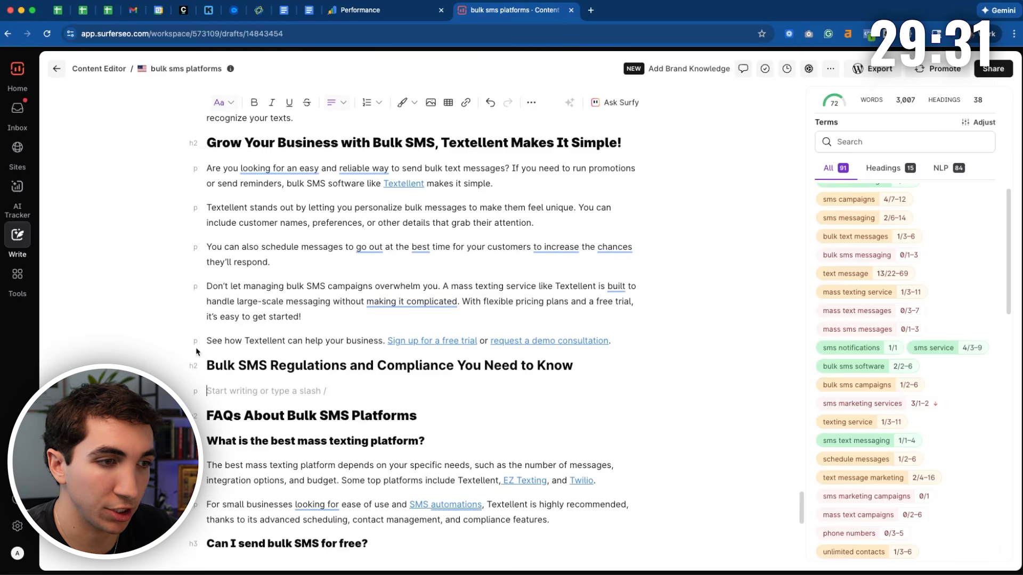
Step: Search Google in a new browser tab for the heading's phrase "Bulk SMS Regulations and Compliance"
drag(206, 365, 455, 365)
key(super+c)
click(457, 365)
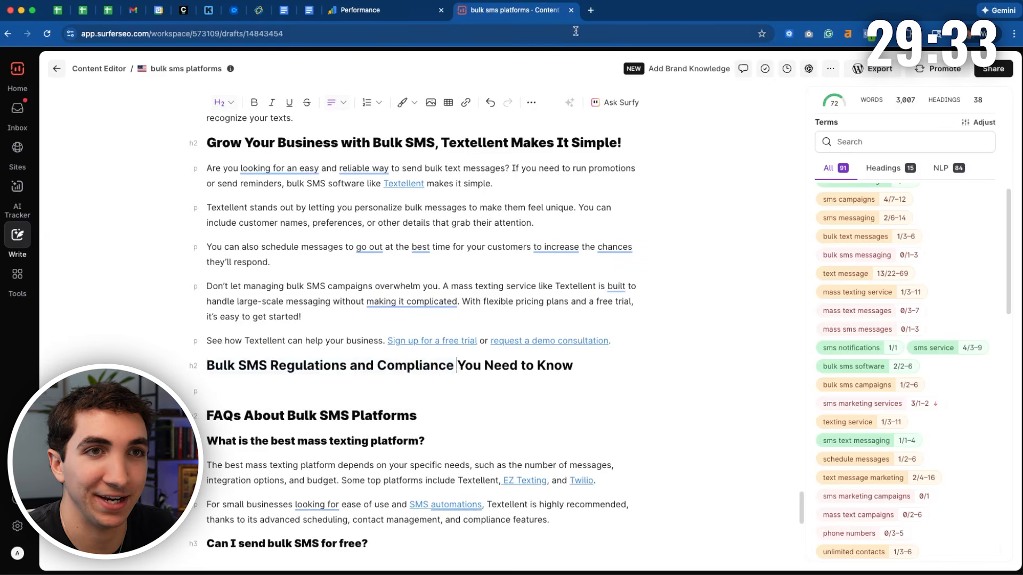
click(591, 10)
key(super+v)
key(Return)
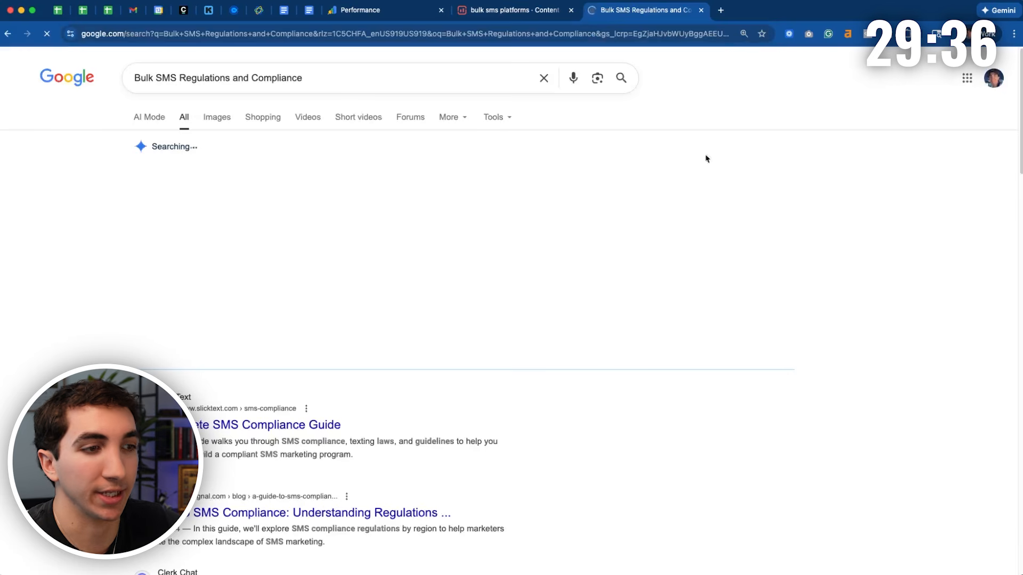
Step: Look through the Google results for guides on SMS compliance laws and regulations
scroll(363, 292, down, 10)
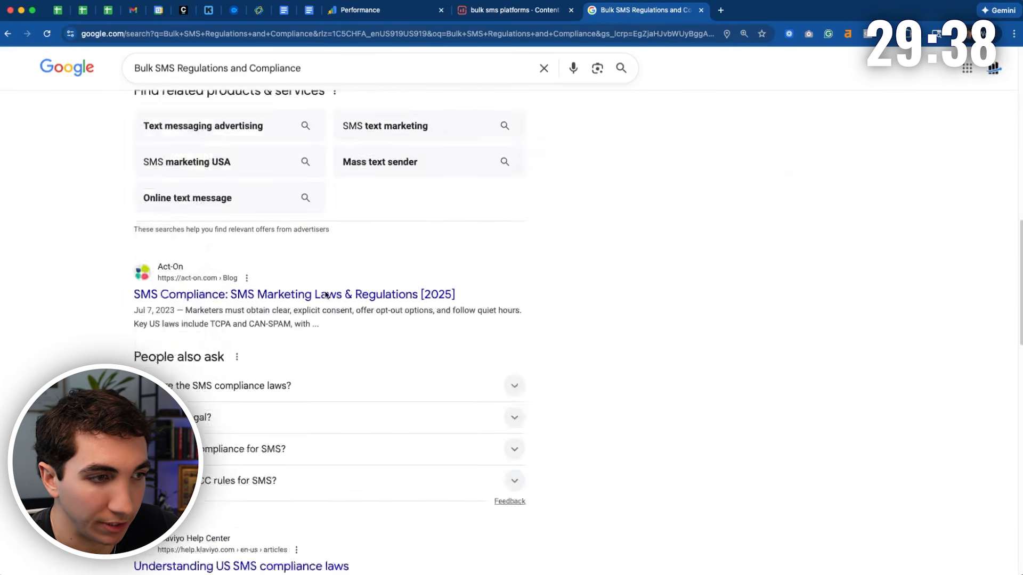
scroll(327, 294, down, 4)
scroll(307, 292, up, 15)
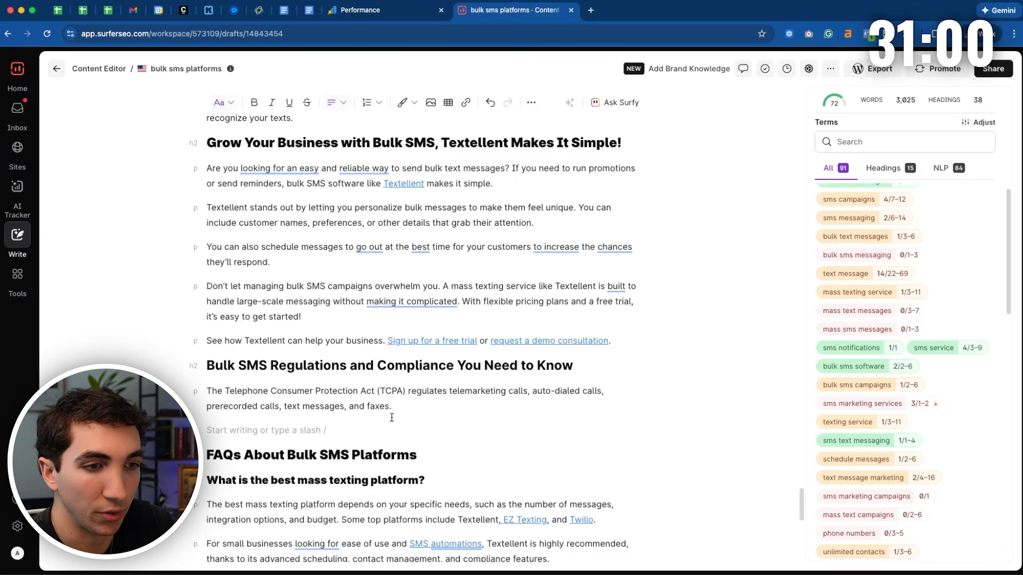
text(fsjdsjdffs)
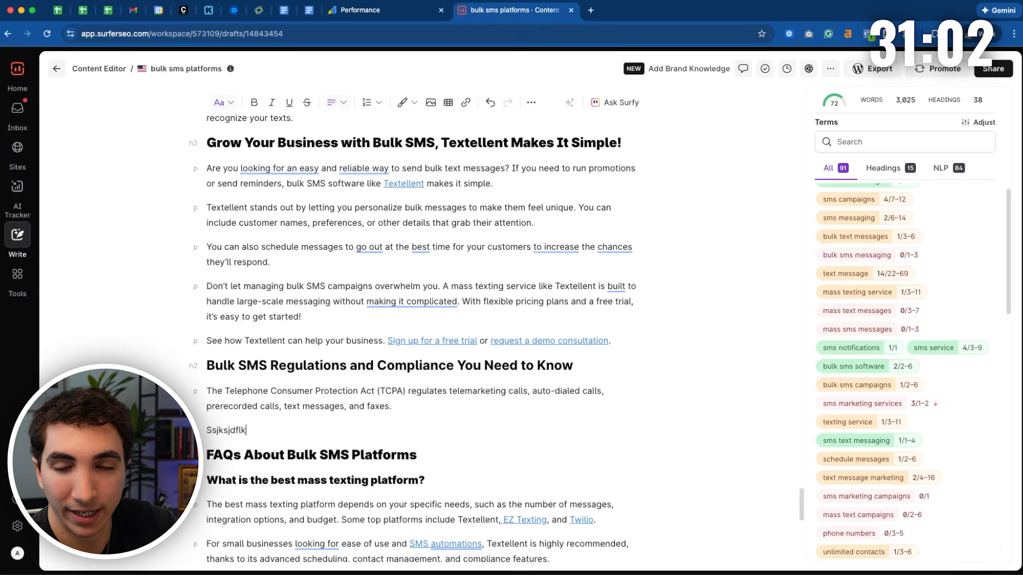
key(alt+BackSpace)
text(...)
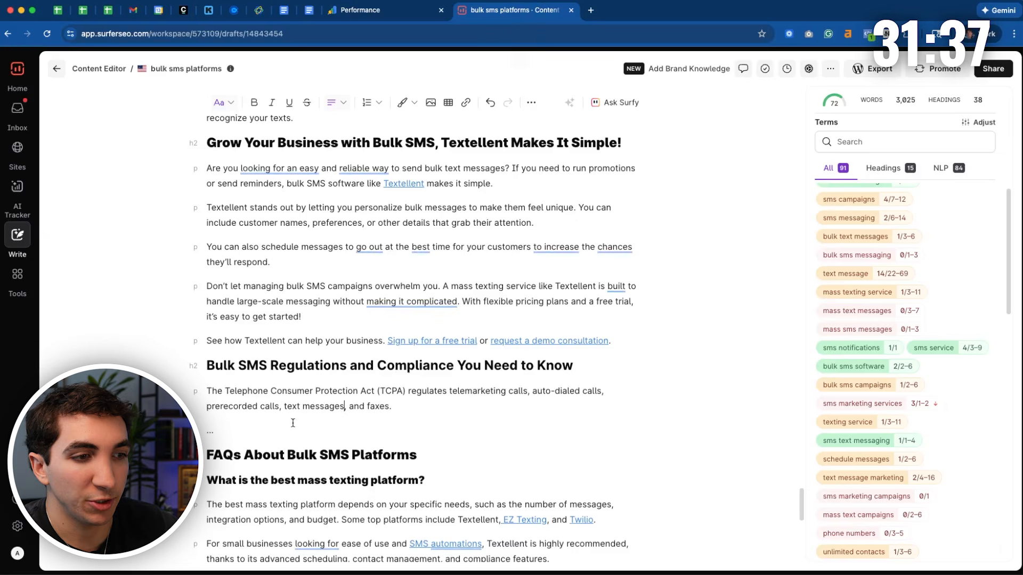
click(292, 424)
triple_click(263, 425)
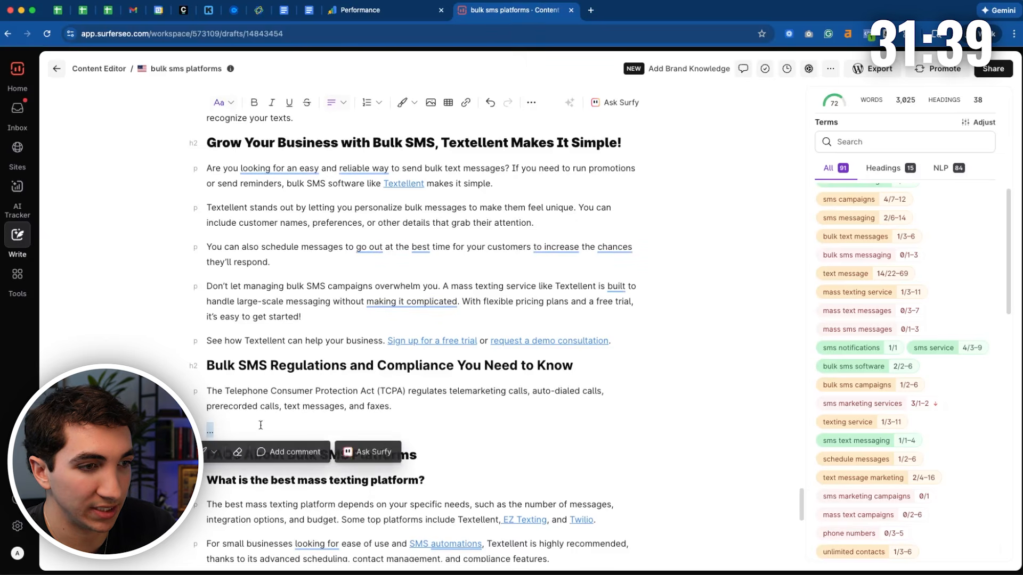
key(BackSpace)
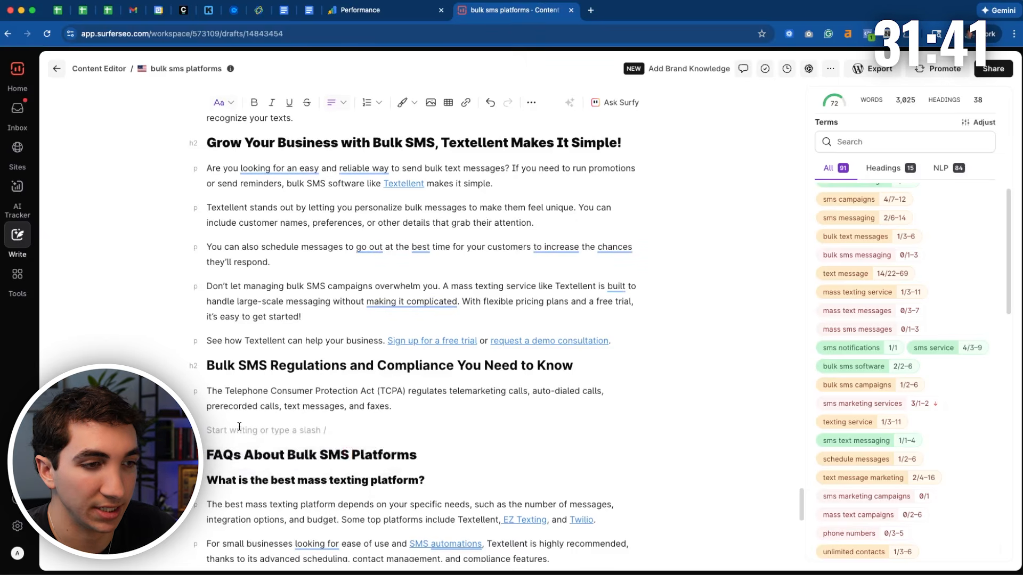
Step: Review the article for existing calls to action, including the free trial and demo sentence under Textellent's Pricing Plans
scroll(240, 425, down, 1)
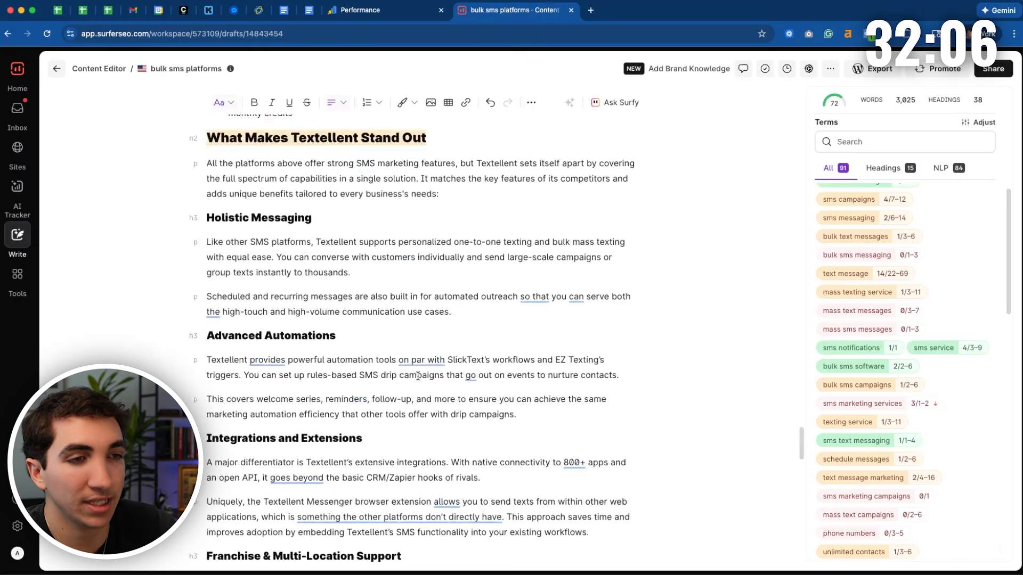
scroll(415, 376, down, 15)
scroll(415, 376, up, 8)
scroll(415, 377, up, 15)
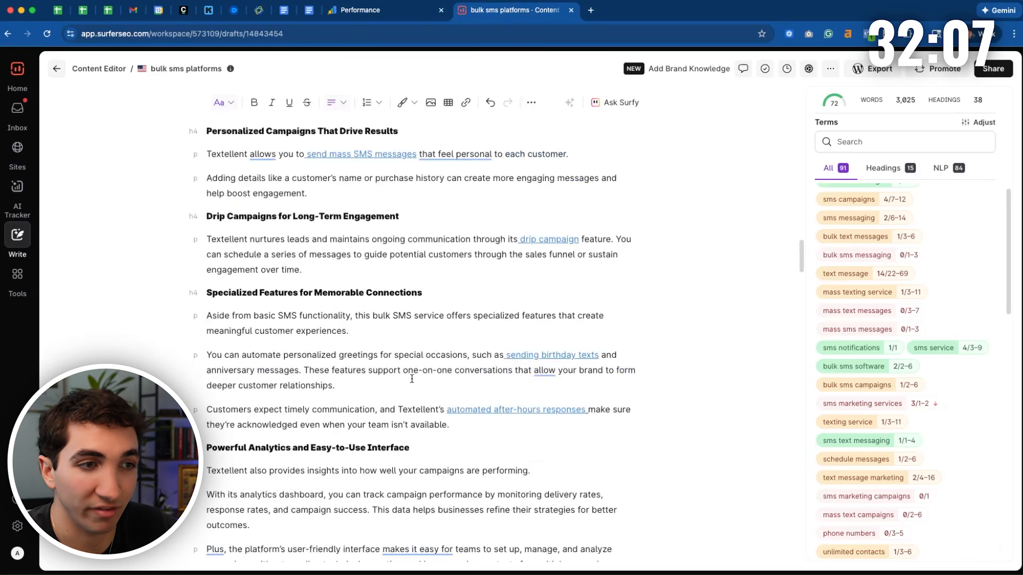
scroll(389, 373, up, 10)
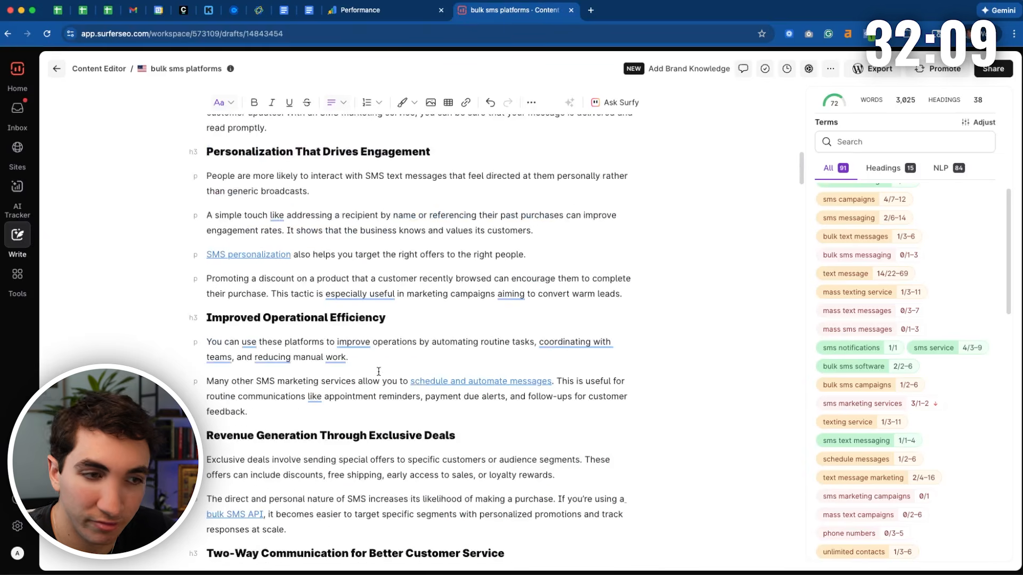
scroll(379, 371, up, 15)
scroll(373, 367, down, 20)
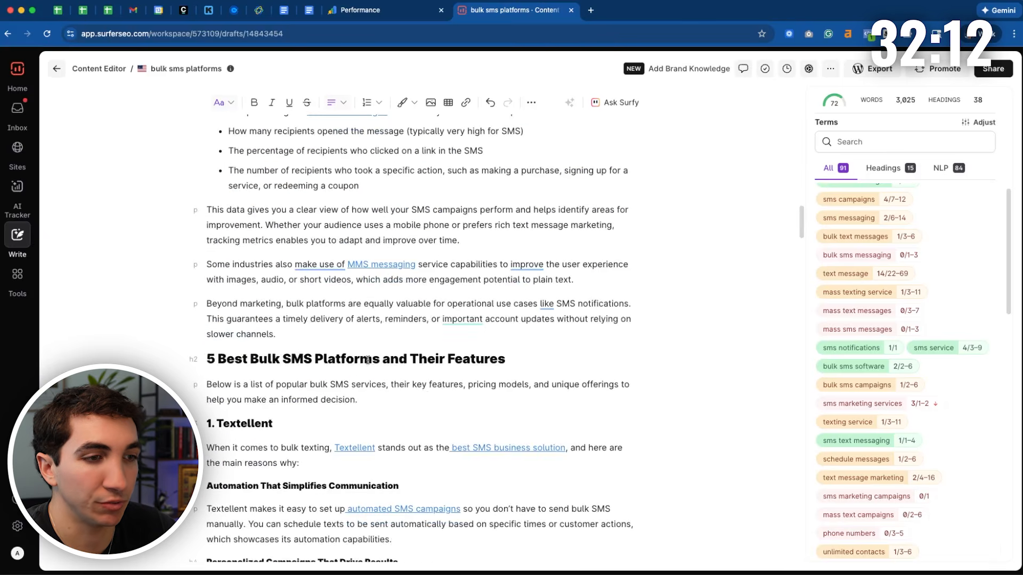
scroll(368, 360, down, 20)
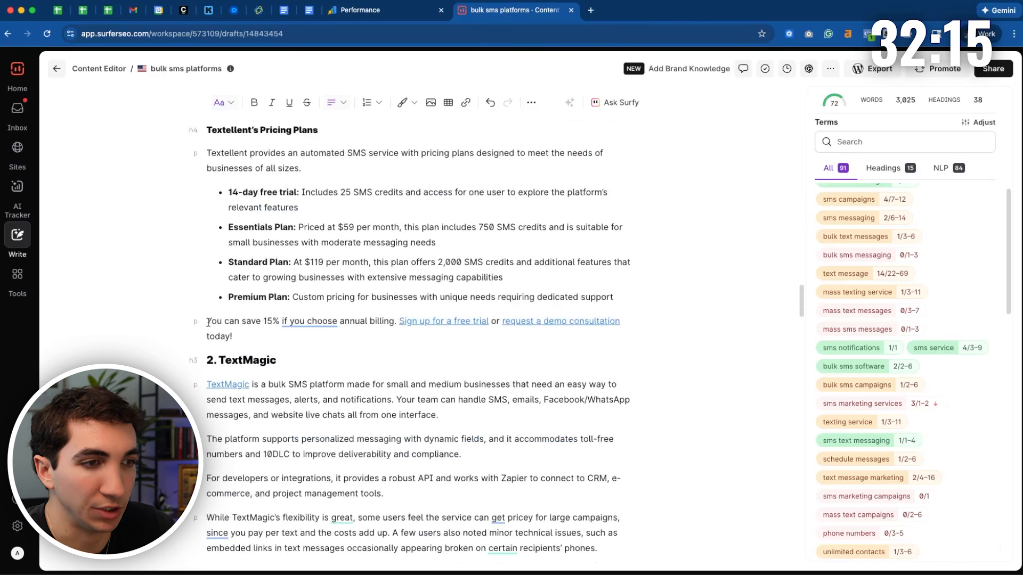
drag(208, 322, 355, 335)
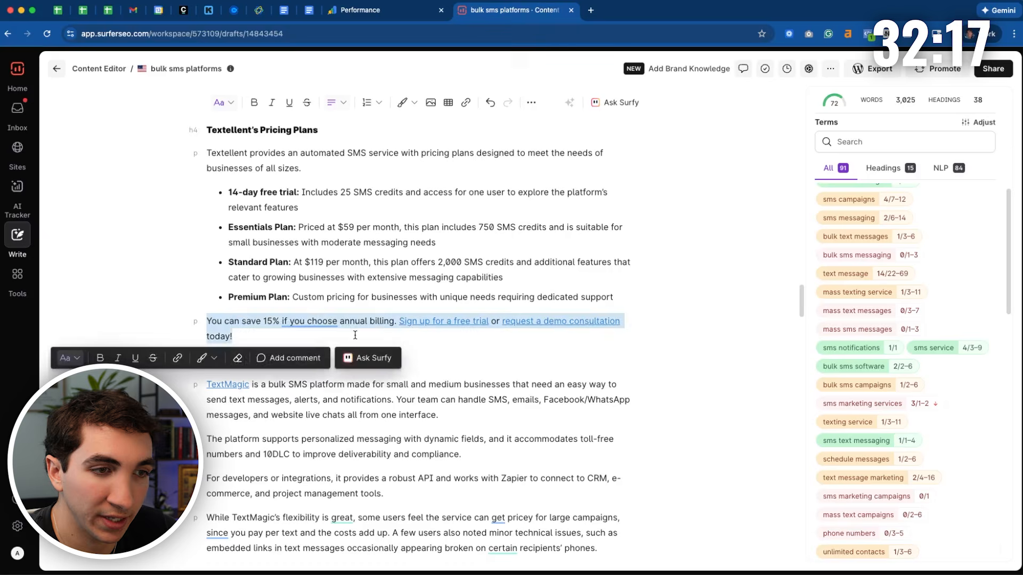
click(354, 335)
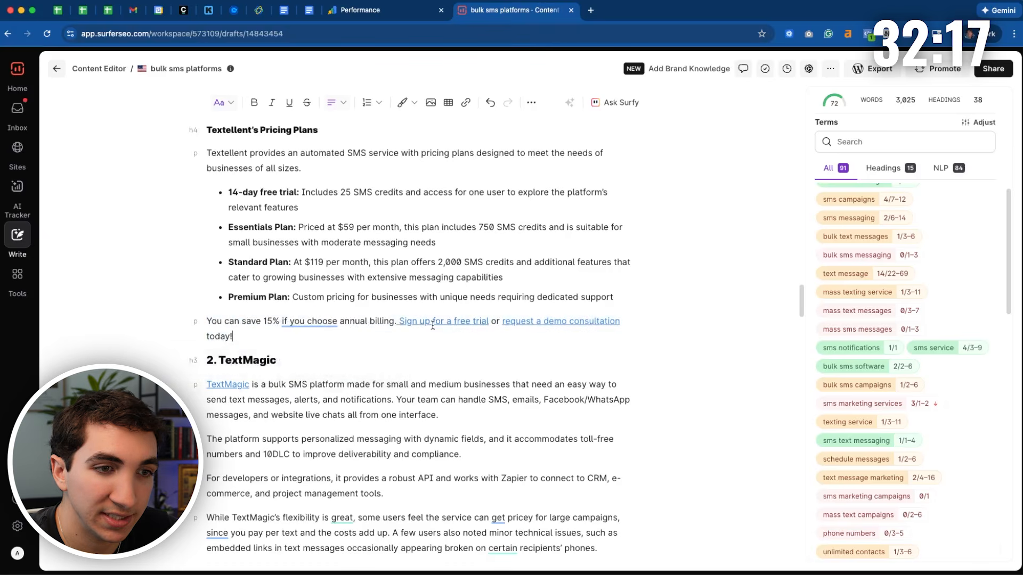
triple_click(363, 326)
click(367, 332)
scroll(379, 351, up, 20)
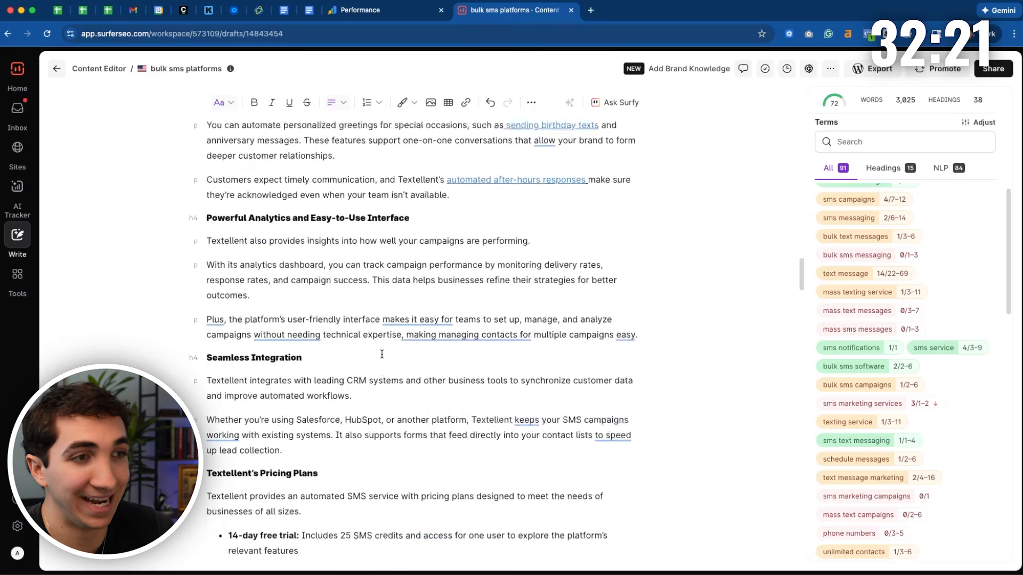
scroll(373, 364, up, 10)
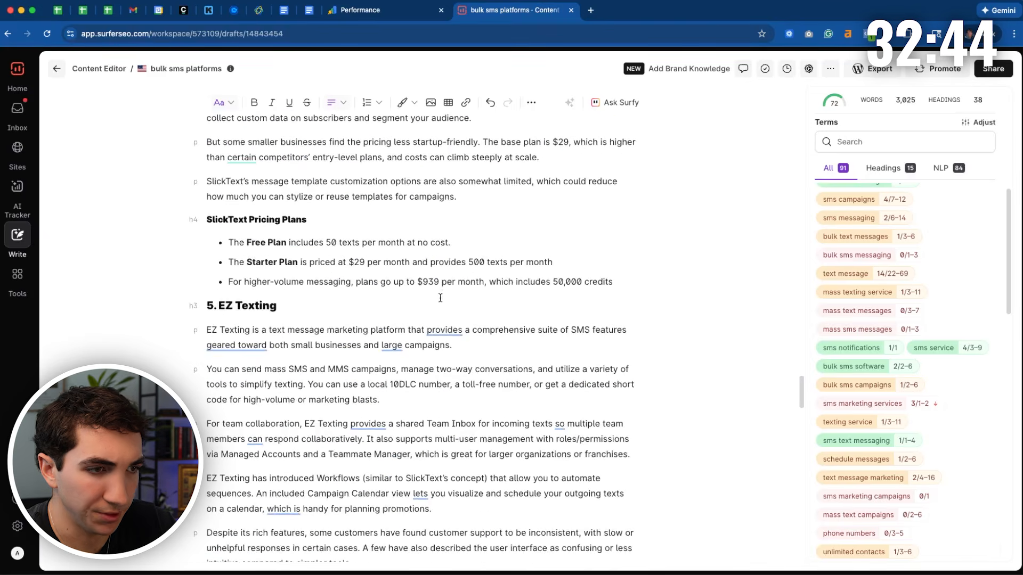
scroll(439, 298, down, 20)
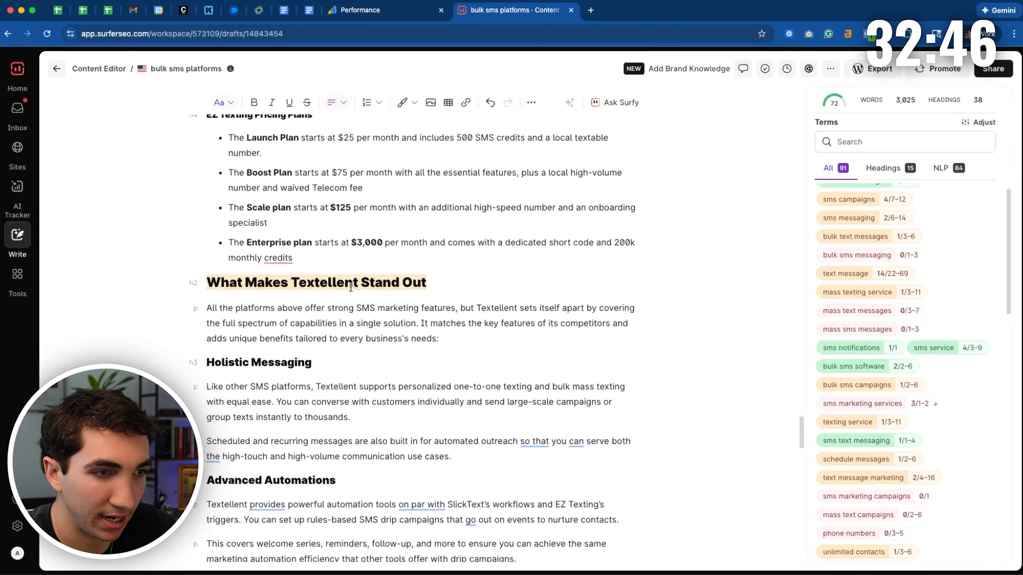
scroll(351, 287, down, 14)
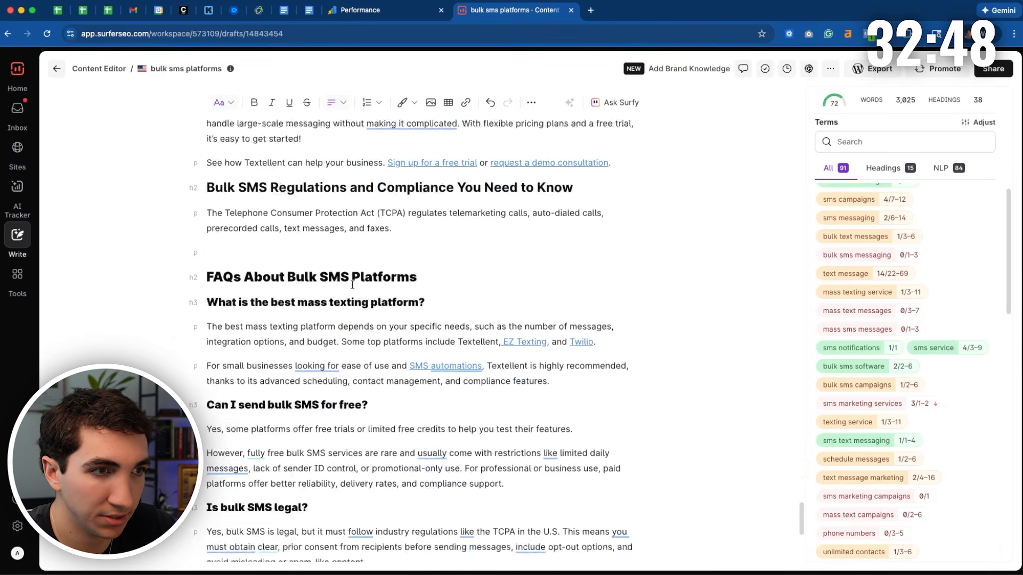
Step: Copy the free trial and demo sentence above the regulations heading into the empty paragraph below the TCPA paragraph
scroll(347, 282, up, 1)
click(311, 274)
scroll(310, 273, up, 5)
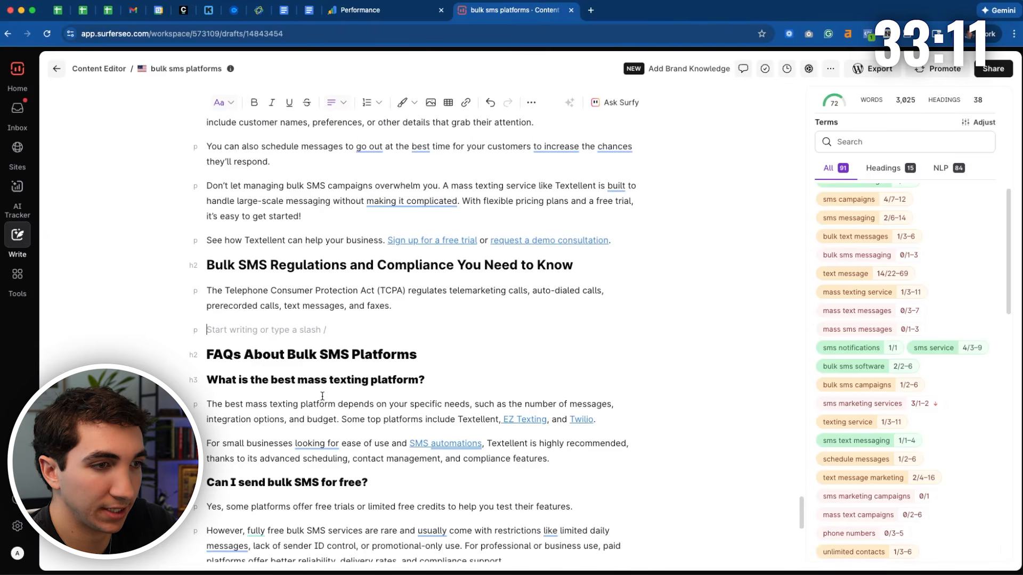
triple_click(304, 239)
key(super+c)
click(321, 329)
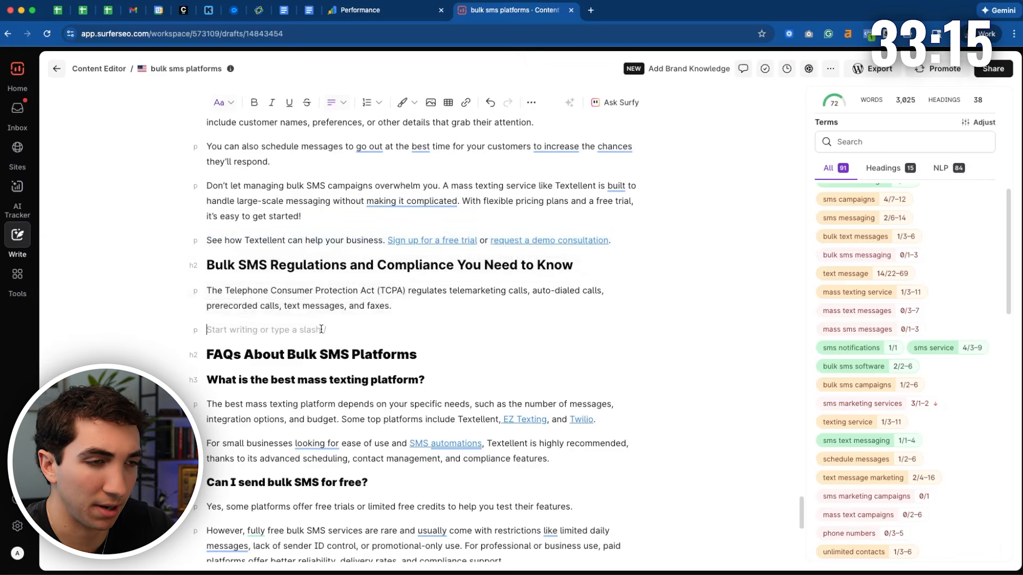
key(super+v)
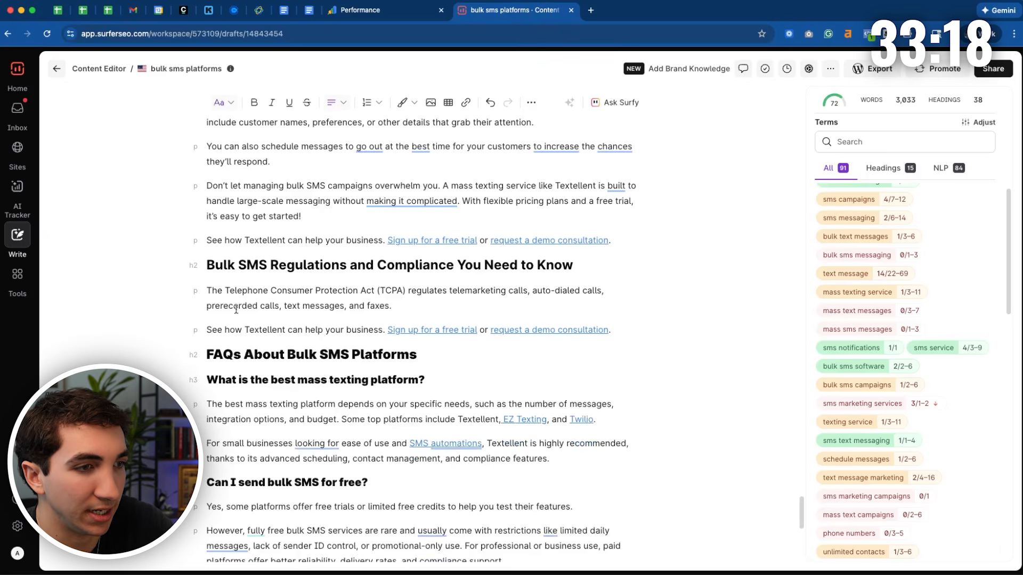
Step: Reword the copied call to action's opening to "See how Textellent can simplify your bulk SMS marketing."
double_click(373, 332)
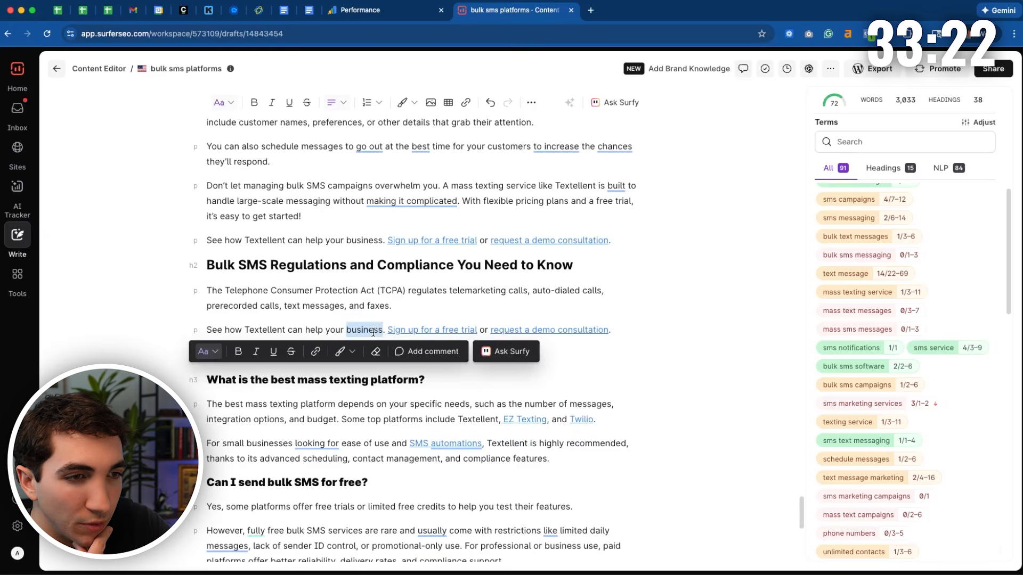
click(381, 331)
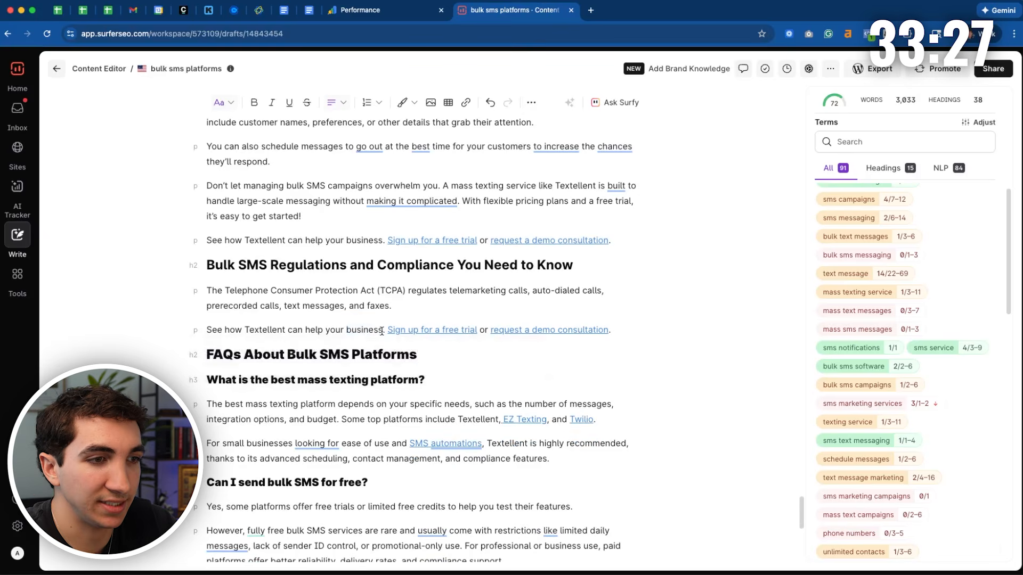
drag(326, 333, 295, 333)
text(simplify your bulk)
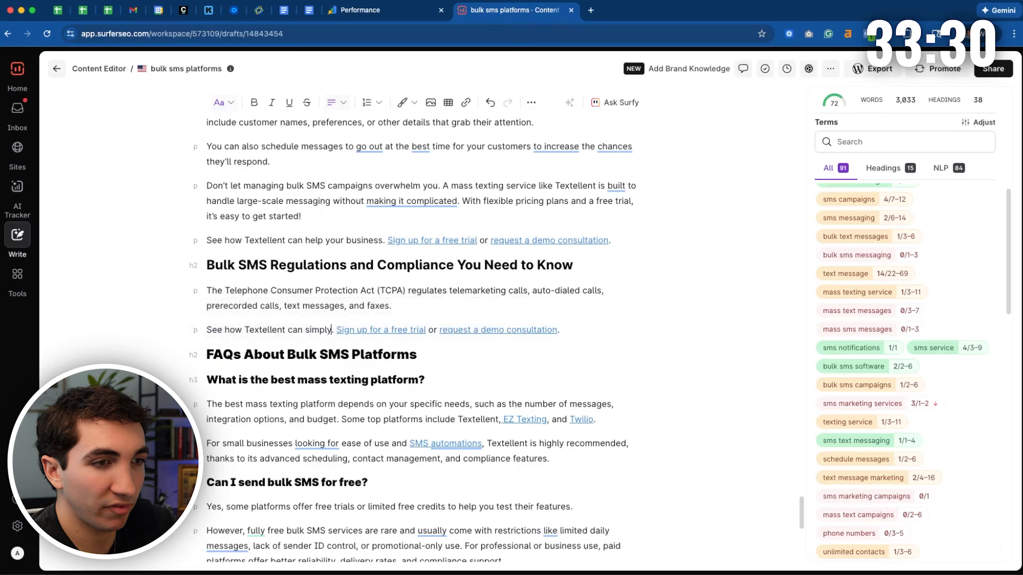
text( SMS marketing)
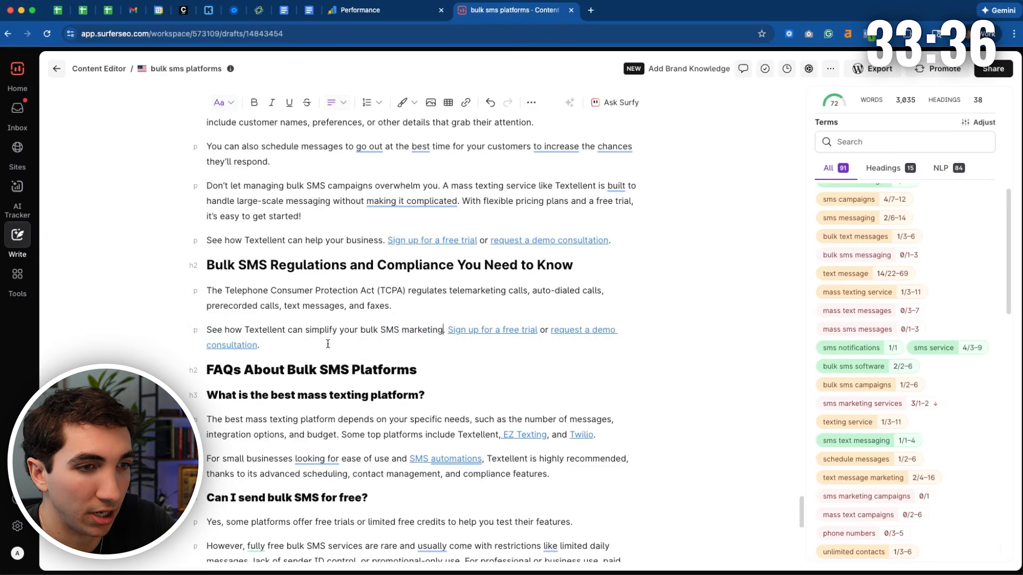
drag(329, 345, 612, 241)
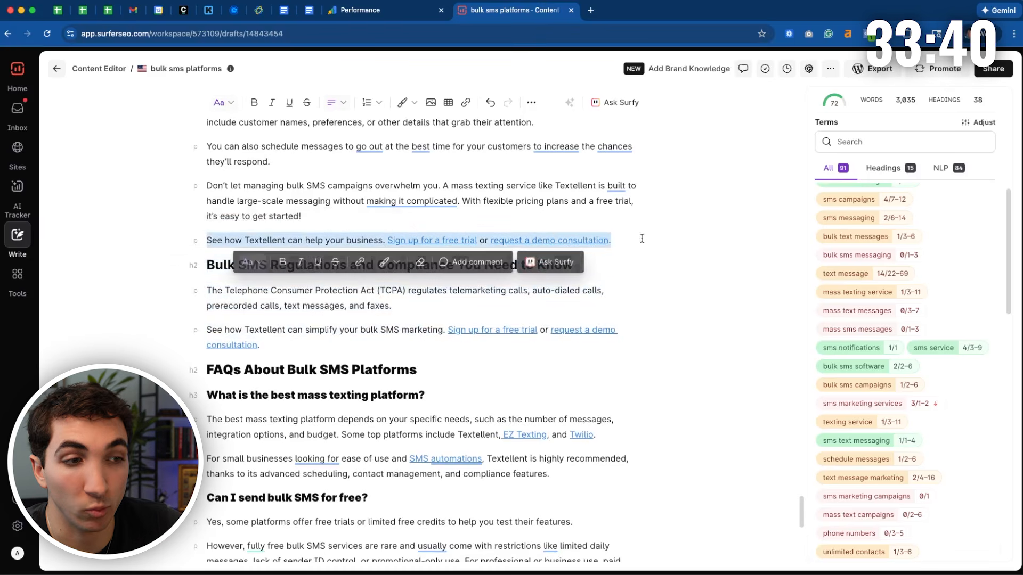
click(402, 302)
key(Return)
text(dskfjskdjf)
key(Return)
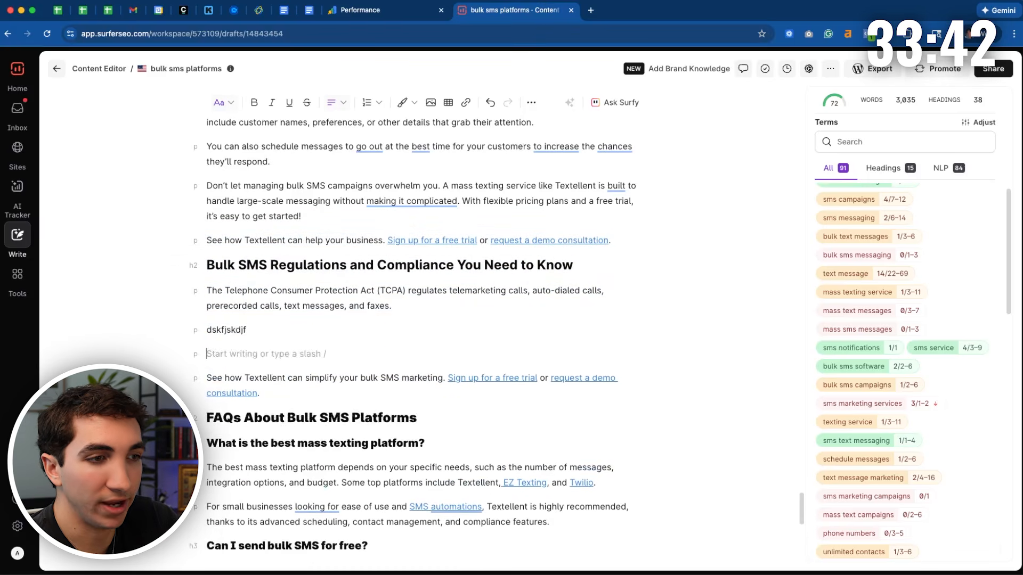
text(s)
key(Return)
text(dfsdf)
key(Return)
text(sd)
drag(262, 407, 206, 329)
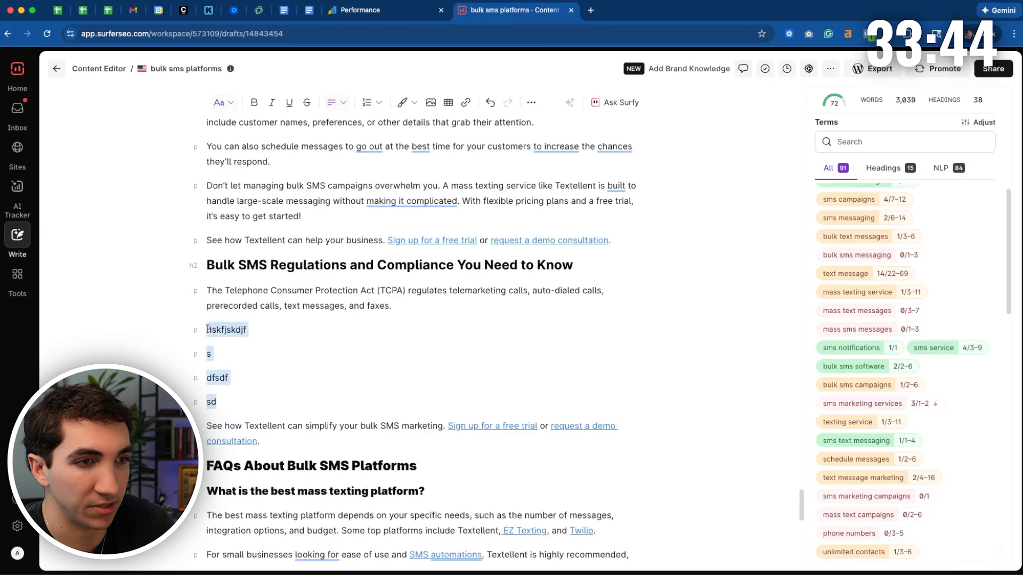
key(BackSpace)
key(BackSpace)
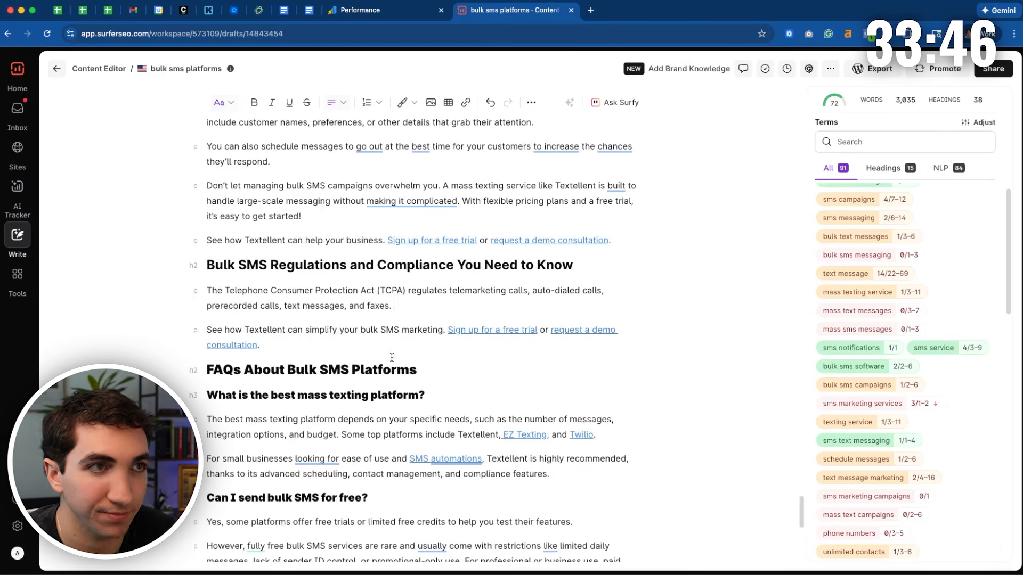